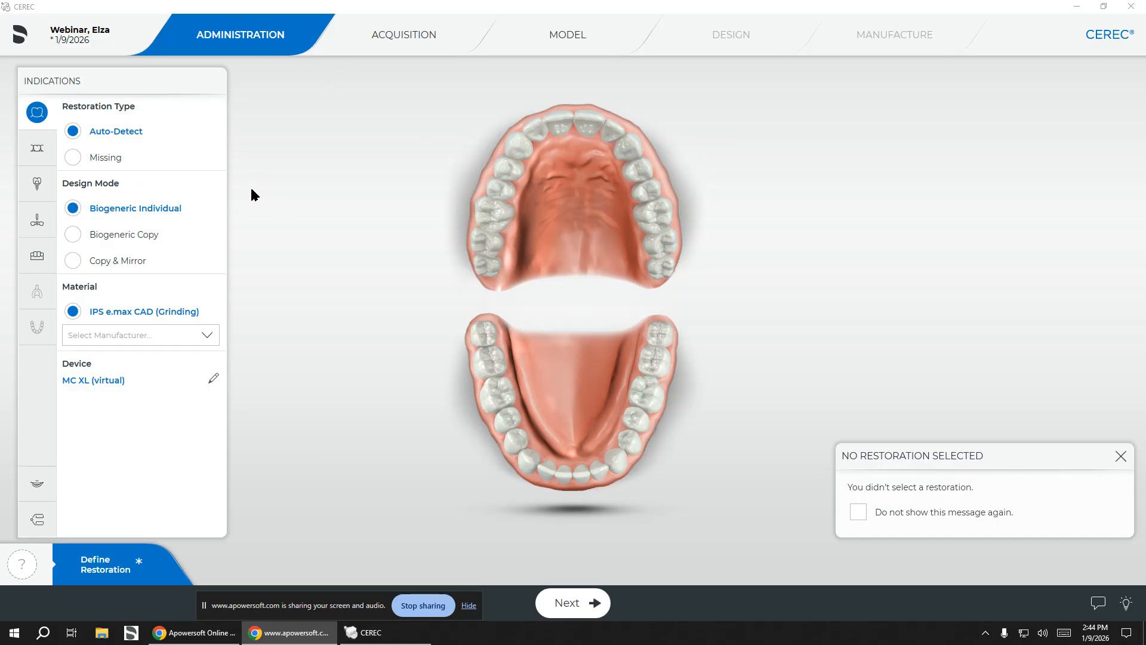
Step: Set up an Abutment with Crown in Biogeneric Individual mode, with CEREC Cercon 4D Abutment, IPS e.max CAD crown material and the MC XL (virtual) device
{"action": "left_click", "coordinate": [33, 184]}
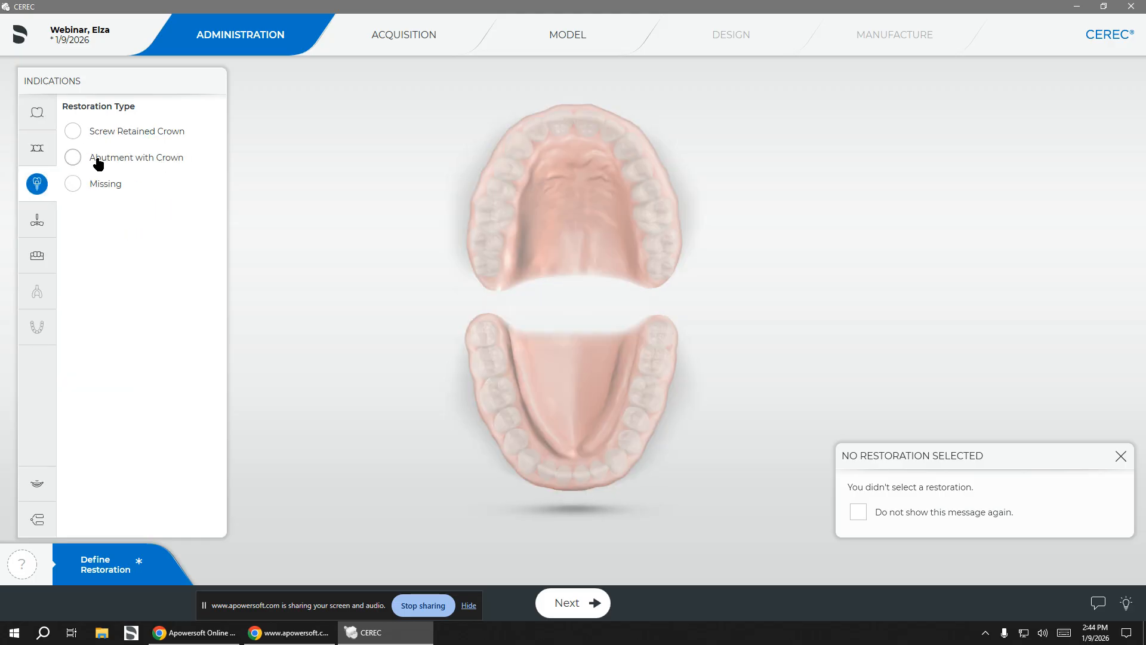
{"action": "left_click", "coordinate": [72, 159]}
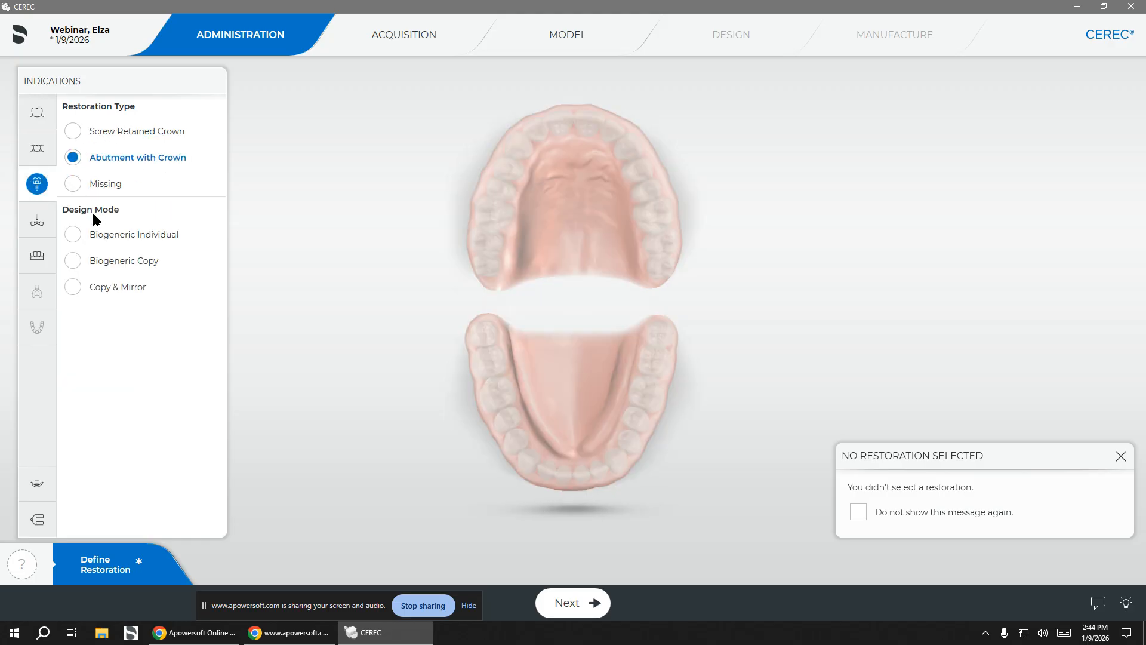
{"action": "left_click", "coordinate": [80, 246]}
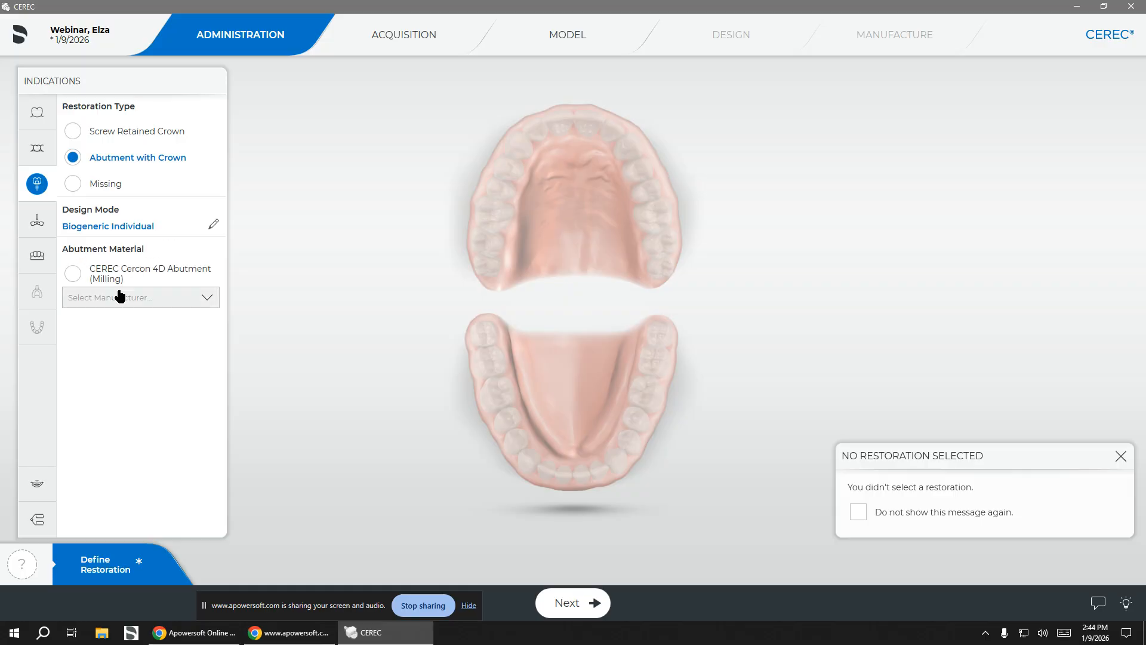
{"action": "left_click", "coordinate": [72, 275]}
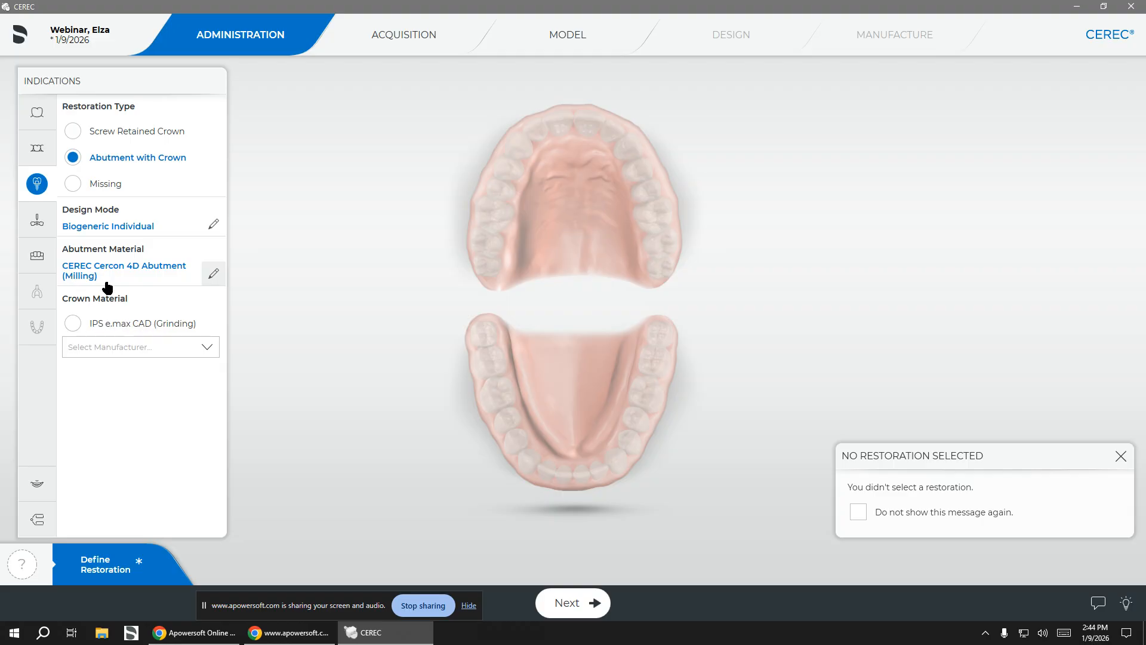
{"action": "left_click", "coordinate": [73, 324]}
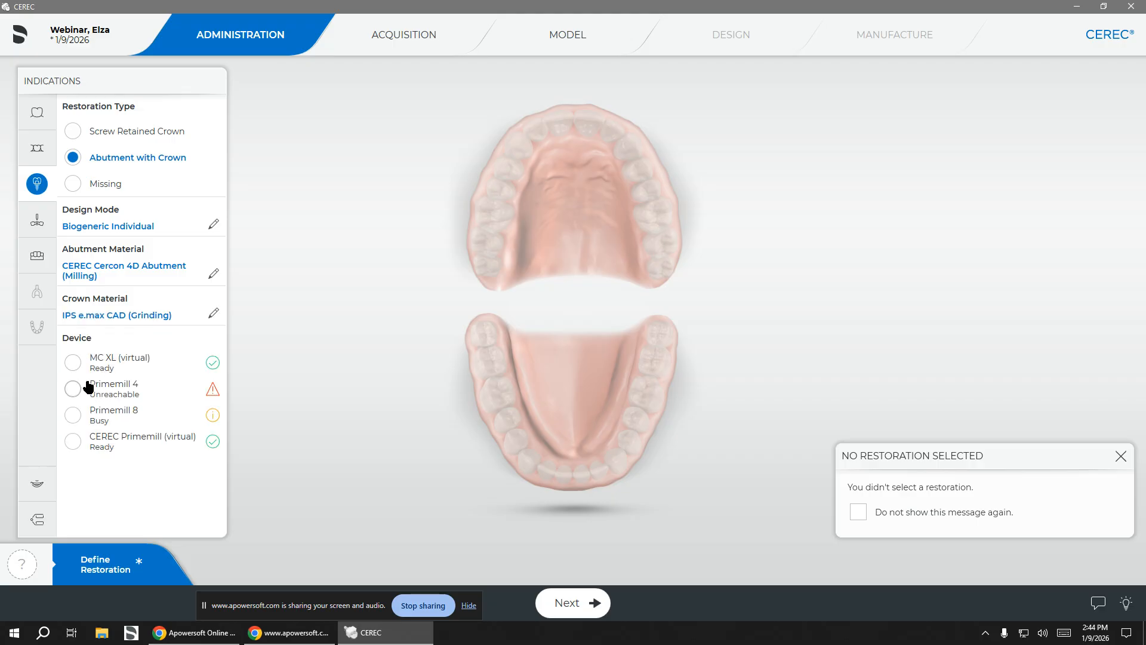
{"action": "left_click", "coordinate": [72, 364]}
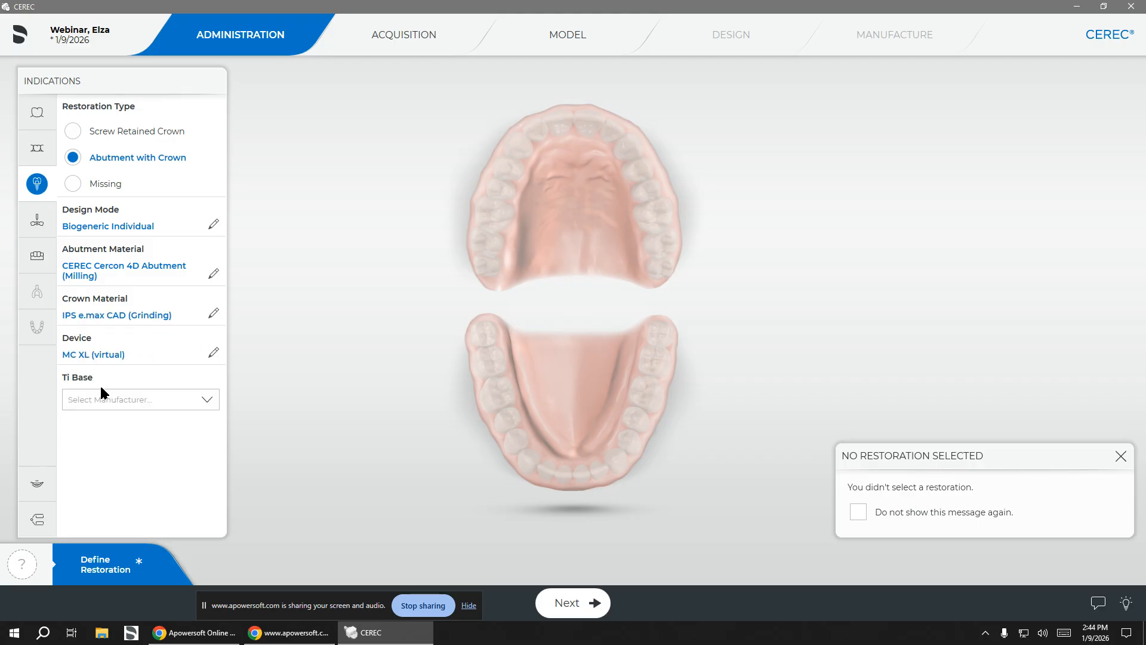
Step: Choose the Dentsply Sirona others O TS 4.0 L Ti base and the ScanPost scanbody type for the restoration
{"action": "left_click", "coordinate": [143, 401]}
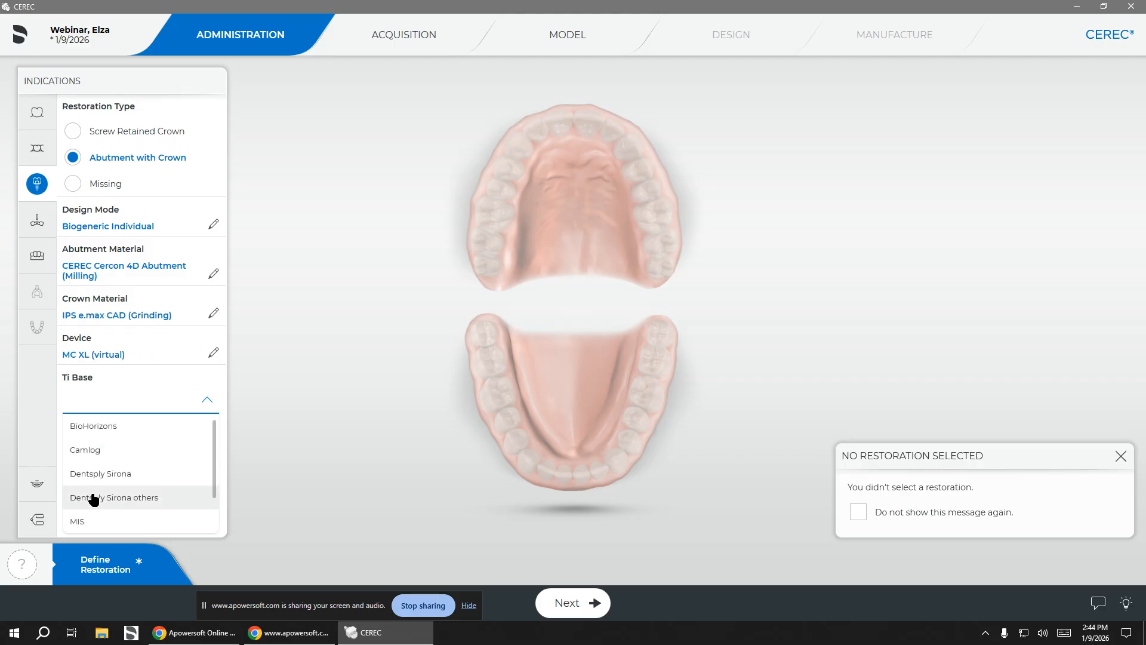
{"action": "left_click", "coordinate": [124, 498]}
{"action": "left_click", "coordinate": [126, 434]}
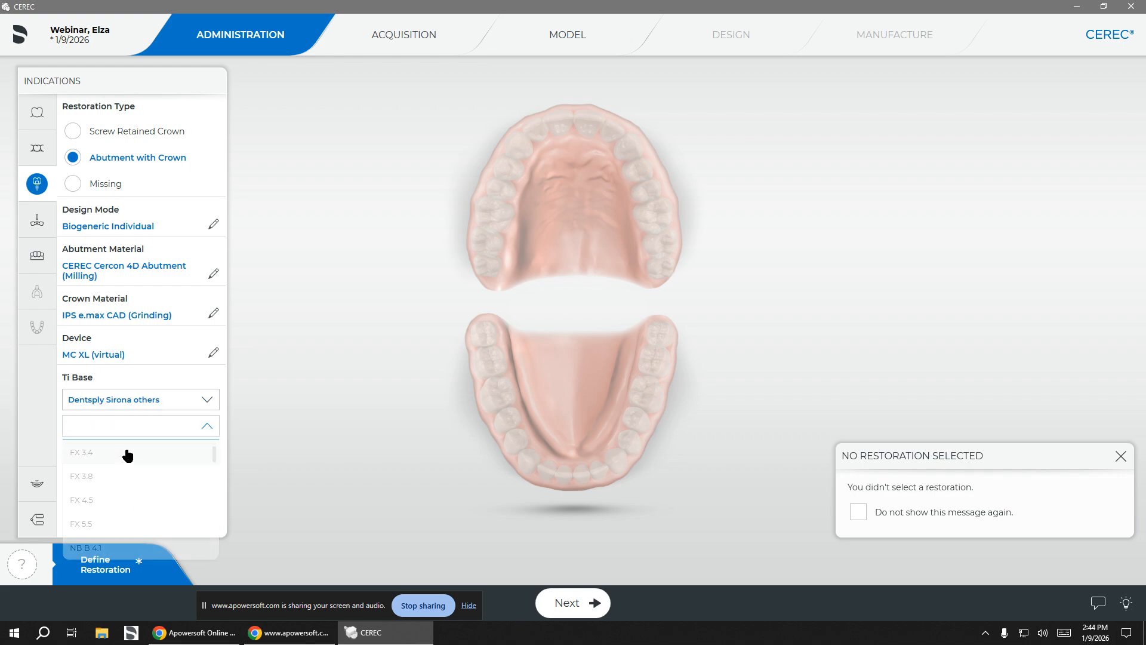
{"action": "scroll", "coordinate": [113, 522], "scroll_direction": "down", "scroll_amount": 5}
{"action": "scroll", "coordinate": [109, 533], "scroll_direction": "down", "scroll_amount": 8}
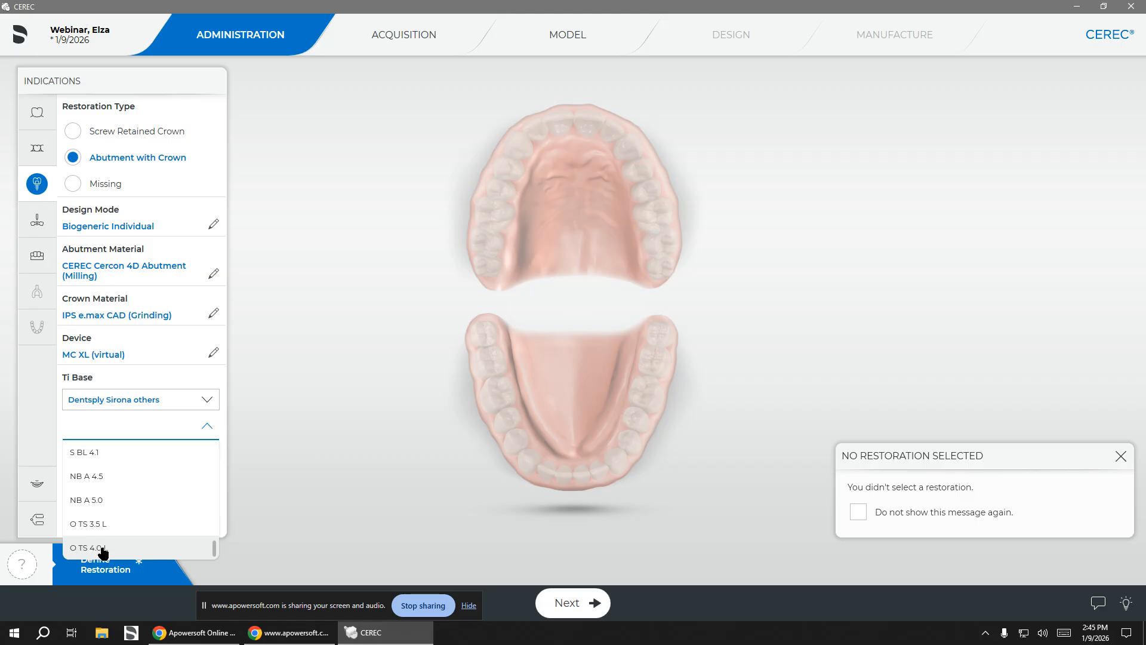
{"action": "left_click", "coordinate": [102, 549]}
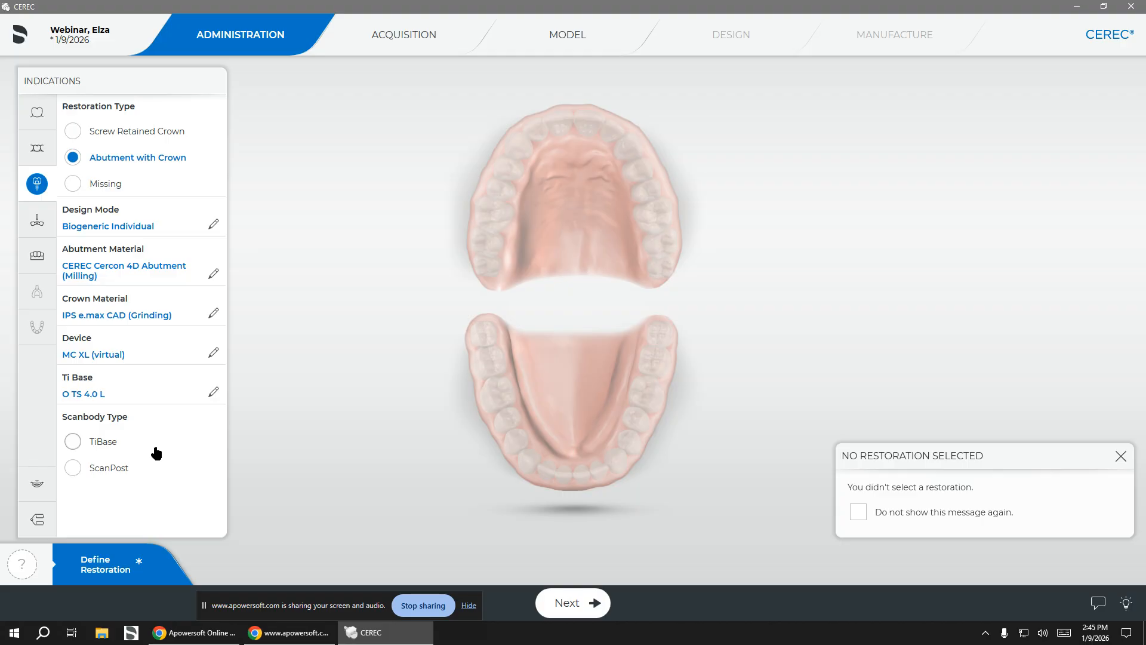
{"action": "left_click", "coordinate": [74, 468]}
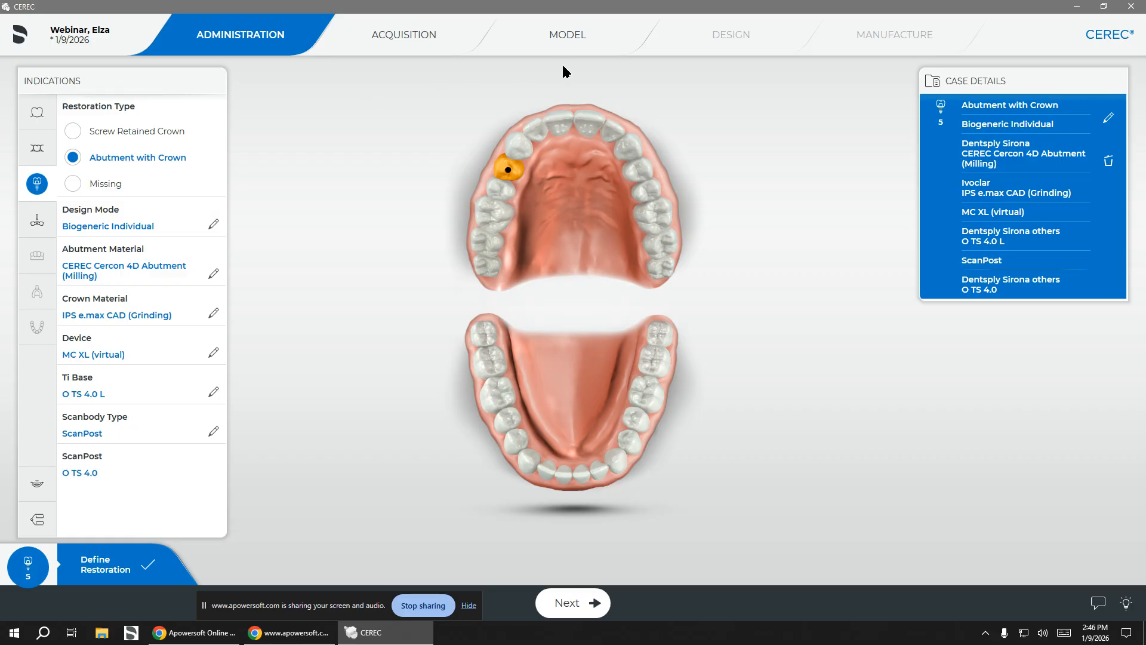
Step: In the Model phase, mark the scanbody head at the tooth 5 implant on the upper jaw scan
{"action": "left_click", "coordinate": [563, 37]}
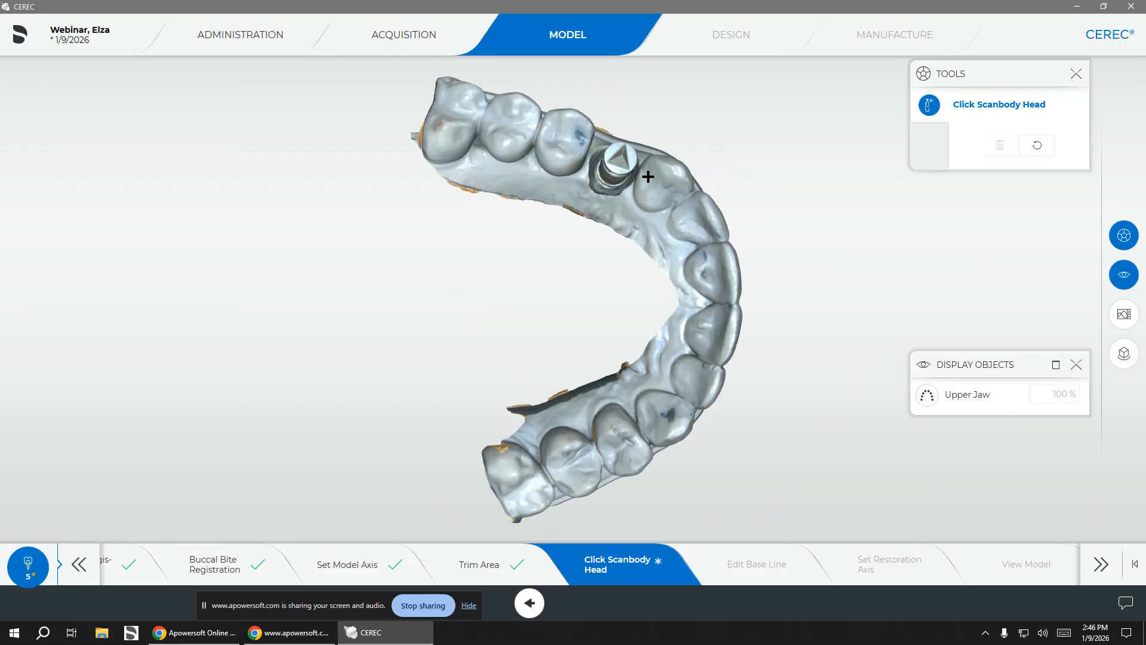
{"action": "scroll", "coordinate": [653, 147], "scroll_direction": "up", "scroll_amount": 2}
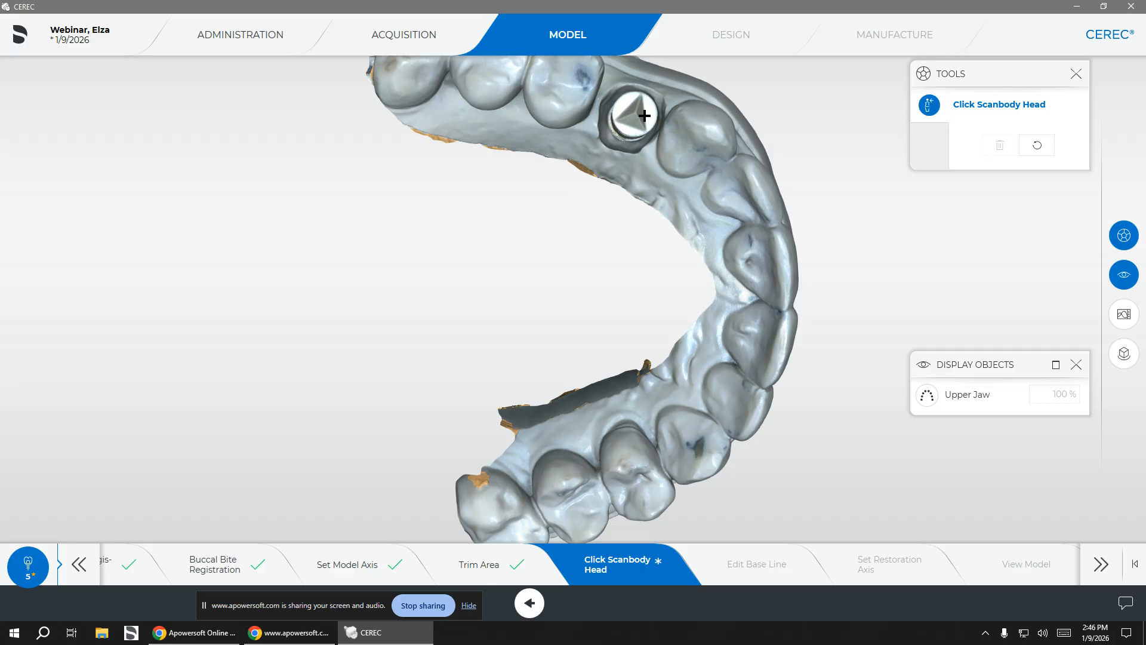
{"action": "left_click", "coordinate": [634, 111]}
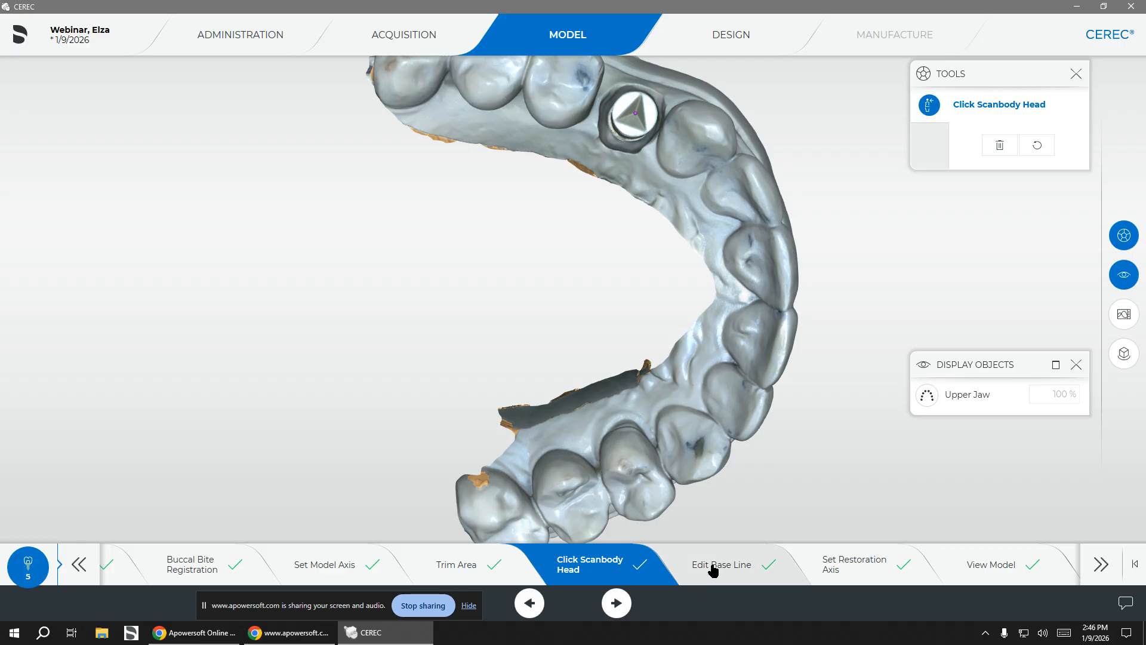
Step: Go to base line editing for tooth 5 and enable Use Gingiva Mask
{"action": "left_click", "coordinate": [711, 565]}
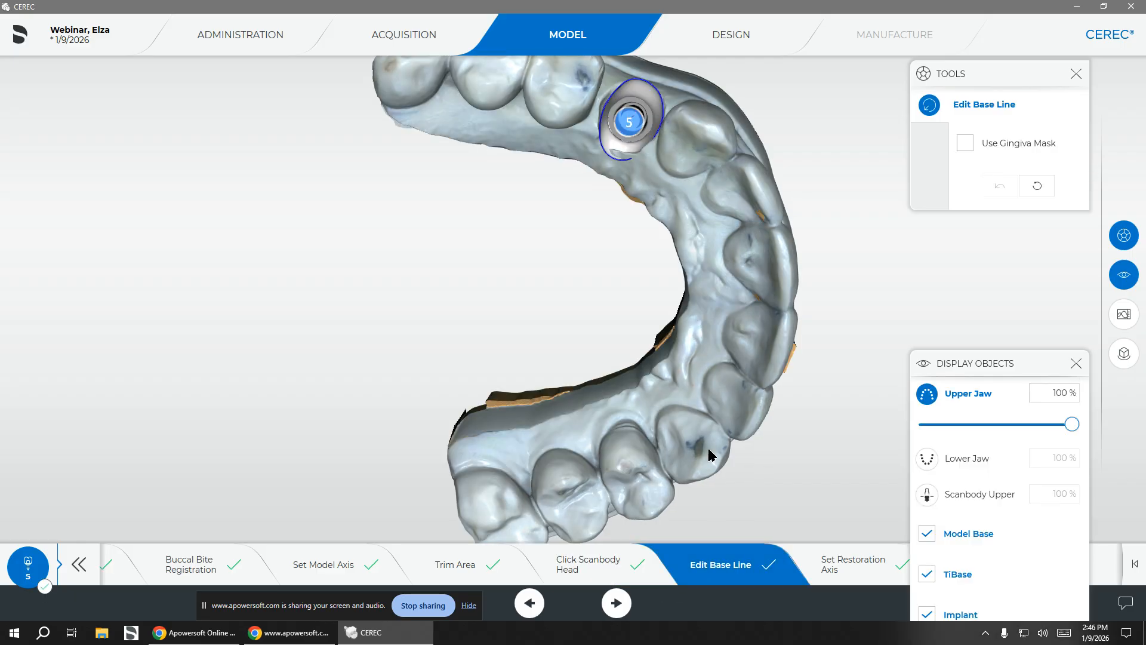
{"action": "scroll", "coordinate": [647, 199], "scroll_direction": "up", "scroll_amount": 3}
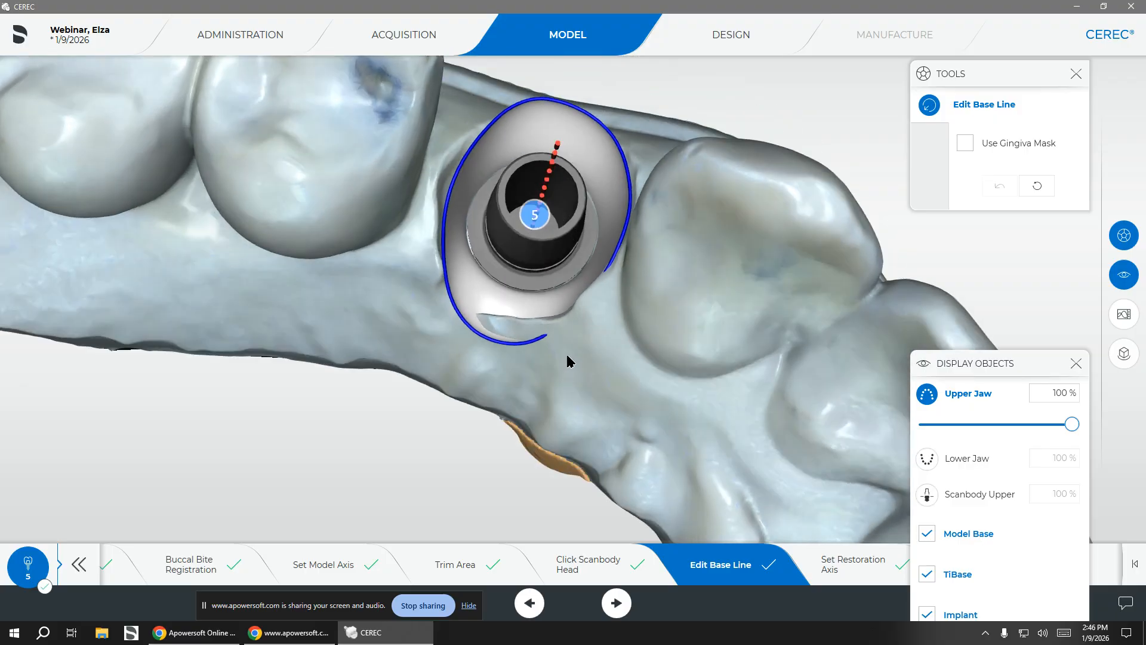
{"action": "right_click_drag", "start_coordinate": [567, 358], "coordinate": [593, 365]}
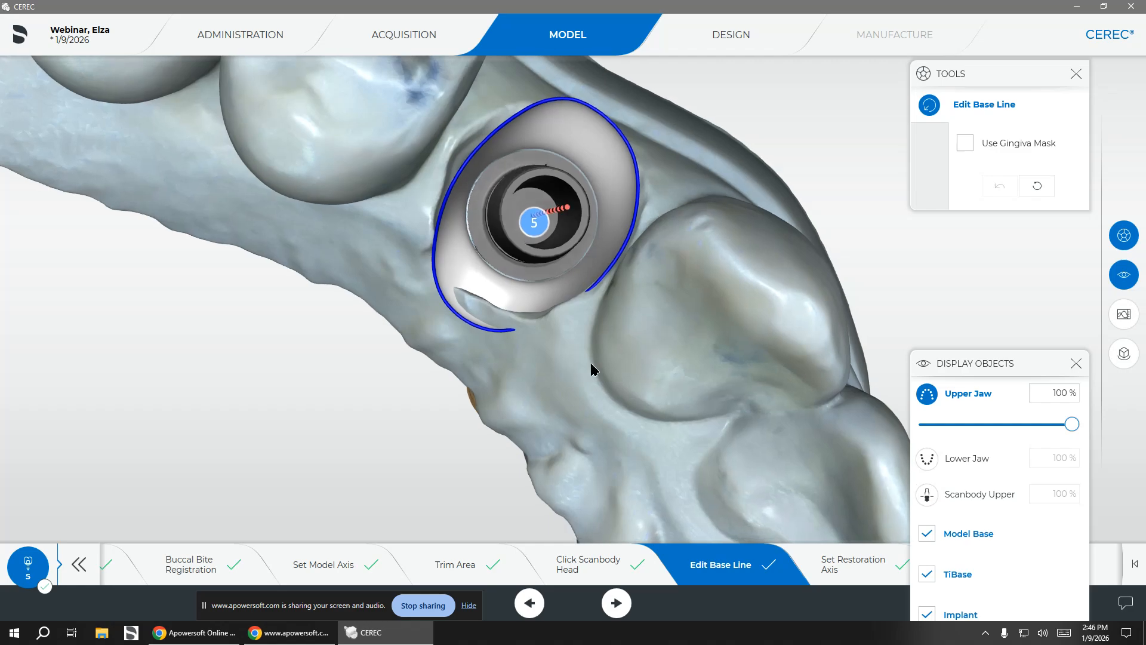
{"action": "left_click", "coordinate": [965, 144]}
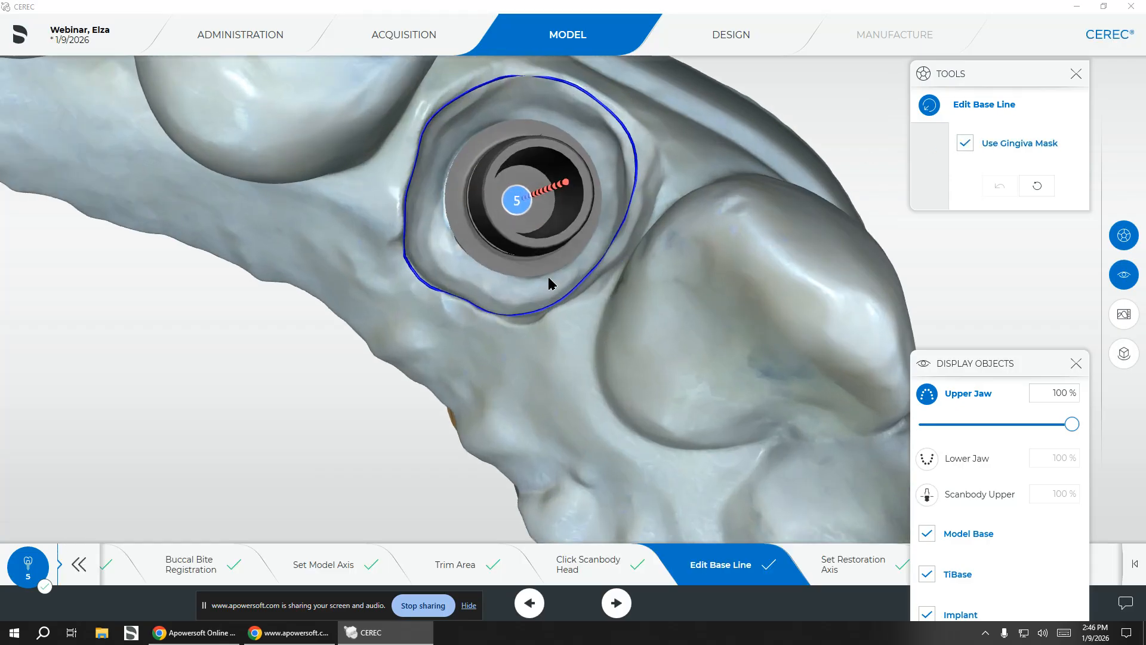
Step: Redraw sections of the tooth 5 base line along the edge of the gingival opening, then hide the display objects
{"action": "right_click_drag", "start_coordinate": [548, 277], "coordinate": [474, 199]}
{"action": "mouse_move", "coordinate": [454, 158]}
{"action": "left_mouse_down"}
{"action": "mouse_move", "coordinate": [499, 115]}
{"action": "mouse_move", "coordinate": [558, 108]}
{"action": "mouse_move", "coordinate": [600, 119]}
{"action": "mouse_move", "coordinate": [680, 209]}
{"action": "mouse_move", "coordinate": [681, 243]}
{"action": "mouse_move", "coordinate": [654, 294]}
{"action": "mouse_move", "coordinate": [578, 342]}
{"action": "mouse_move", "coordinate": [493, 358]}
{"action": "mouse_move", "coordinate": [450, 307]}
{"action": "mouse_move", "coordinate": [410, 185]}
{"action": "mouse_move", "coordinate": [443, 175]}
{"action": "mouse_move", "coordinate": [514, 114]}
{"action": "mouse_move", "coordinate": [579, 149]}
{"action": "mouse_move", "coordinate": [552, 111]}
{"action": "mouse_move", "coordinate": [561, 151]}
{"action": "mouse_move", "coordinate": [537, 107]}
{"action": "mouse_move", "coordinate": [478, 151]}
{"action": "left_mouse_up"}
{"action": "double_click", "coordinate": [490, 140]}
{"action": "scroll", "coordinate": [474, 176], "scroll_direction": "up", "scroll_amount": 1}
{"action": "scroll", "coordinate": [474, 175], "scroll_direction": "up", "scroll_amount": 2}
{"action": "left_click_drag", "start_coordinate": [456, 126], "coordinate": [491, 108]}
{"action": "left_click_drag", "start_coordinate": [493, 66], "coordinate": [403, 109]}
{"action": "double_click", "coordinate": [404, 110]}
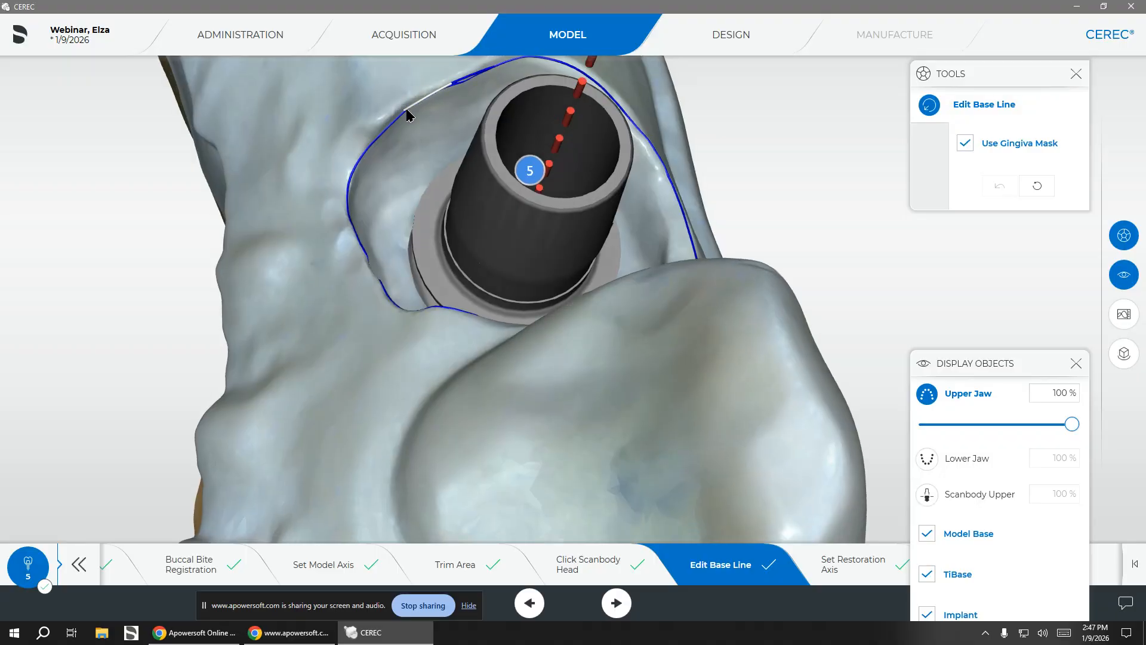
{"action": "scroll", "coordinate": [471, 202], "scroll_direction": "down", "scroll_amount": 4}
{"action": "left_click_drag", "start_coordinate": [408, 338], "coordinate": [510, 443]}
{"action": "left_click_drag", "start_coordinate": [393, 198], "coordinate": [600, 346]}
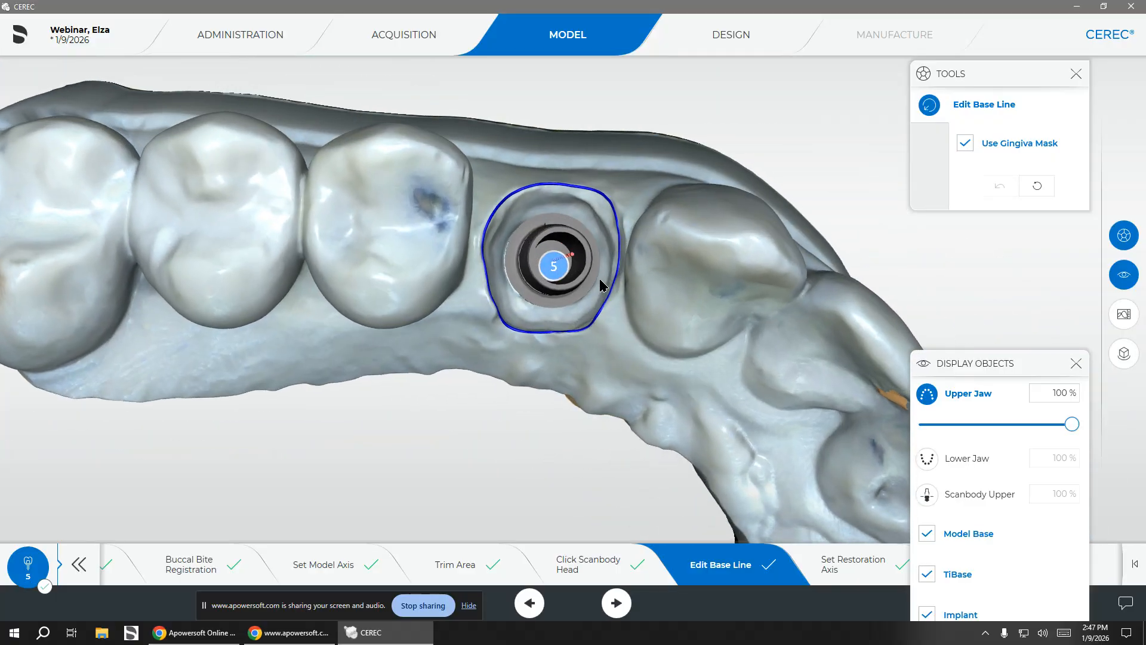
{"action": "left_click_drag", "start_coordinate": [583, 312], "coordinate": [589, 304]}
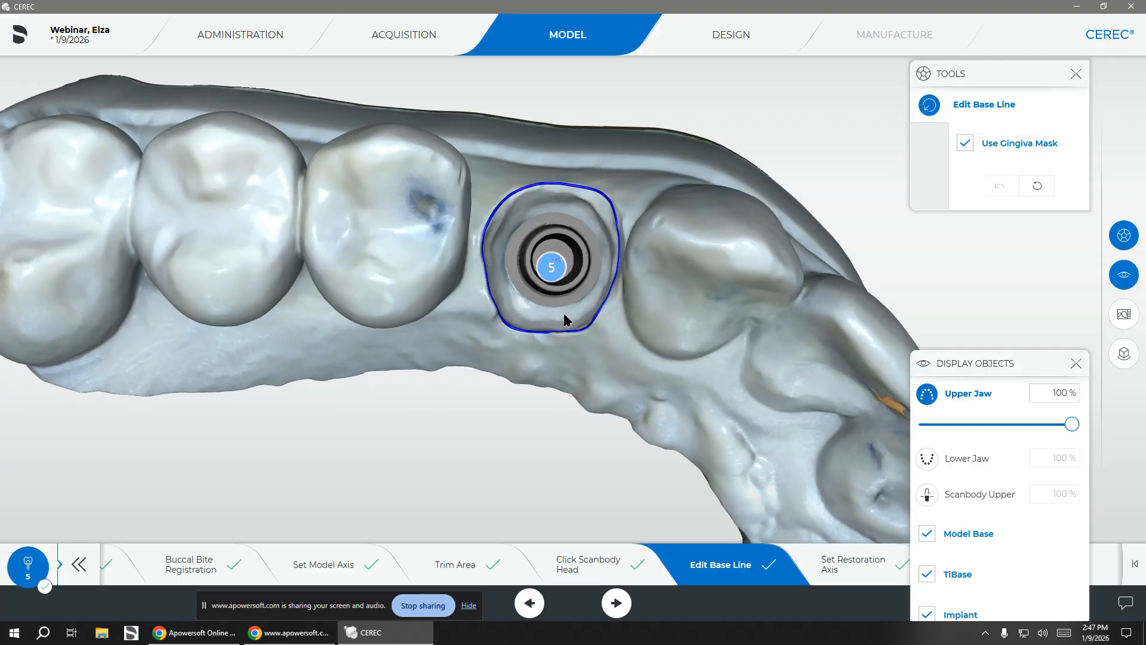
{"action": "left_click", "coordinate": [1075, 363]}
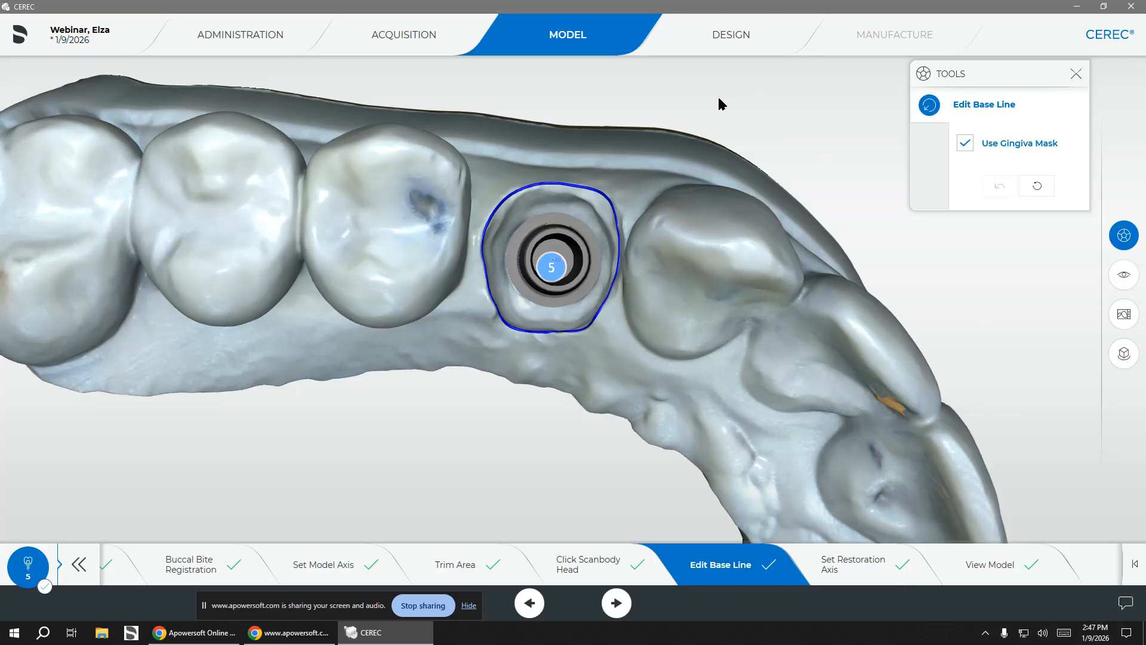
Step: Proceed to the Design phase and reshape the palatal surface of the tooth 5 crown with the circular 2-Directional Shape tool
{"action": "left_click", "coordinate": [718, 47]}
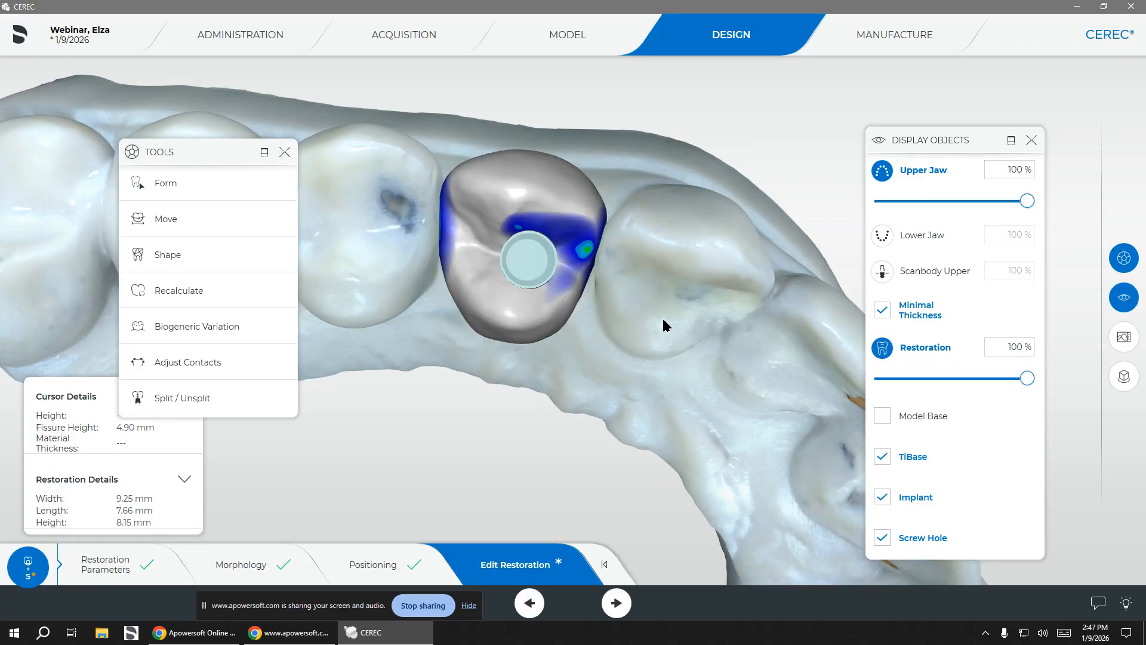
{"action": "right_click_drag", "start_coordinate": [553, 394], "coordinate": [573, 349]}
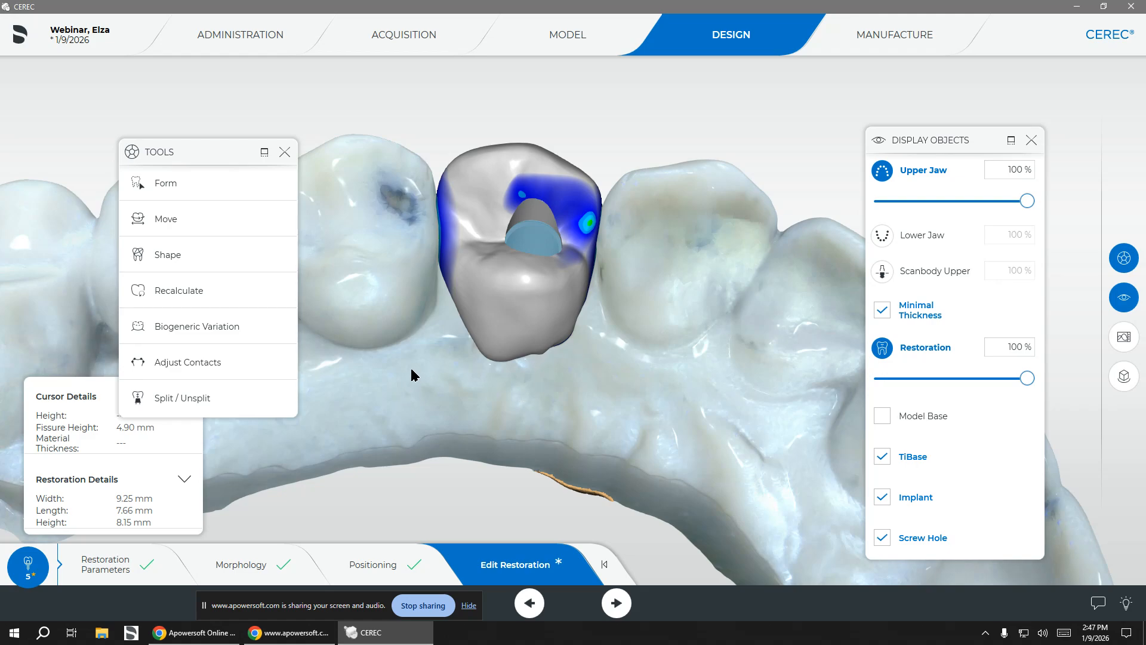
{"action": "left_click", "coordinate": [179, 255]}
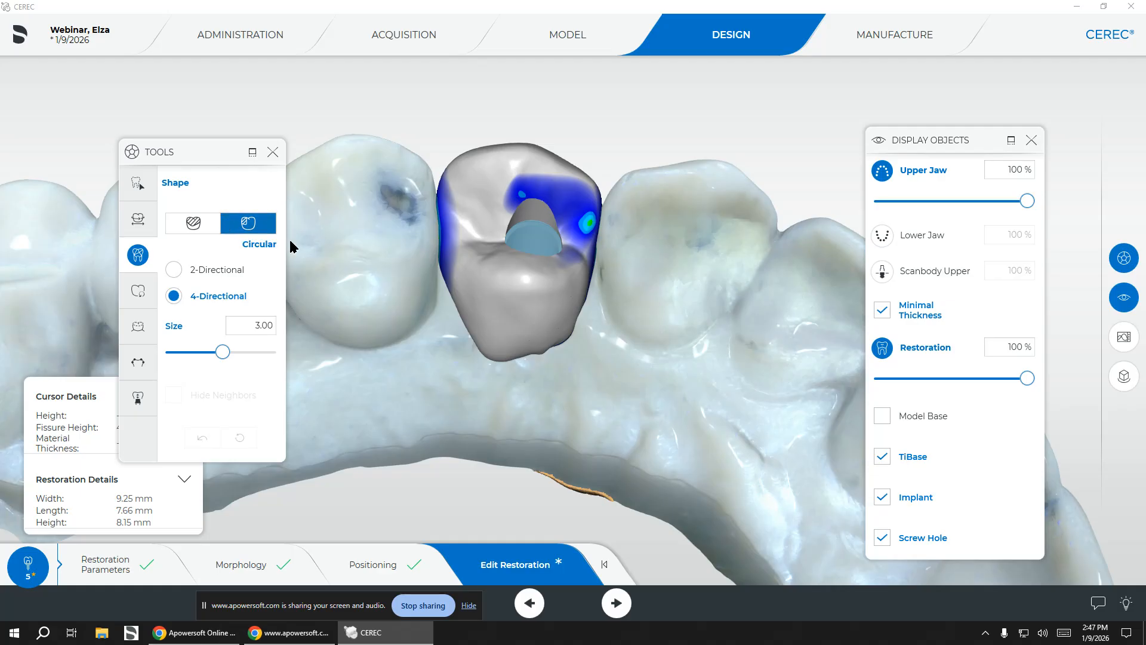
{"action": "left_click", "coordinate": [173, 269]}
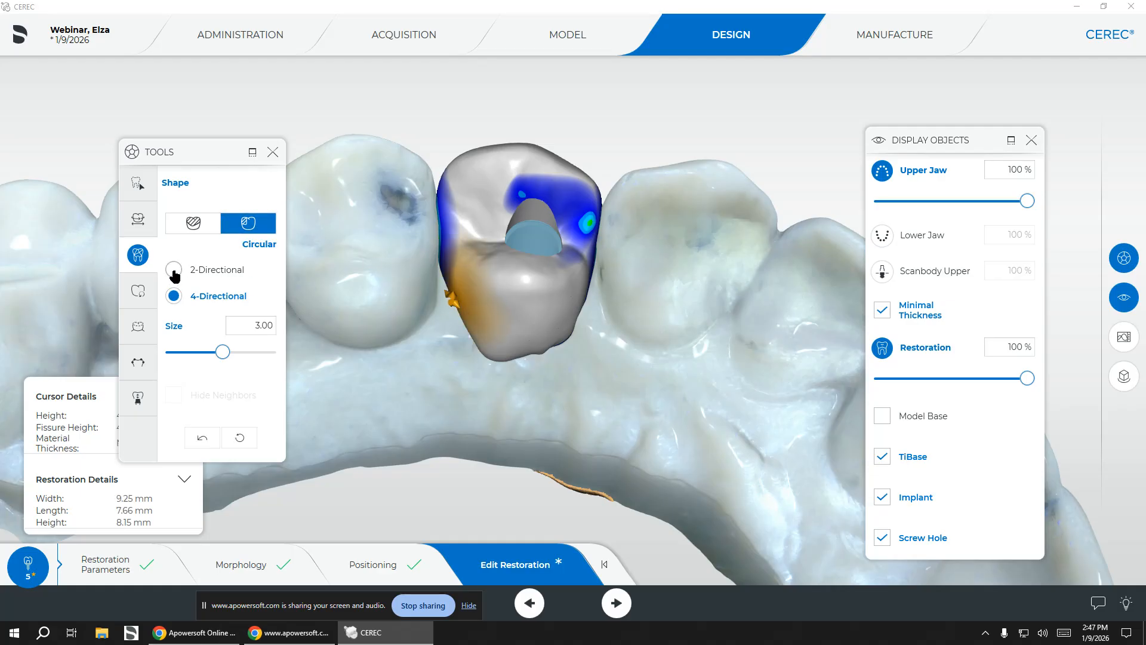
{"action": "left_click_drag", "start_coordinate": [446, 279], "coordinate": [460, 327]}
{"action": "mouse_move", "coordinate": [578, 317]}
{"action": "left_mouse_down"}
{"action": "mouse_move", "coordinate": [593, 294]}
{"action": "mouse_move", "coordinate": [558, 352]}
{"action": "mouse_move", "coordinate": [495, 358]}
{"action": "left_mouse_up"}
Step: Inspect the crown's screw channel position and minimal thickness areas from the occlusal side
{"action": "right_click_drag", "start_coordinate": [501, 356], "coordinate": [543, 350]}
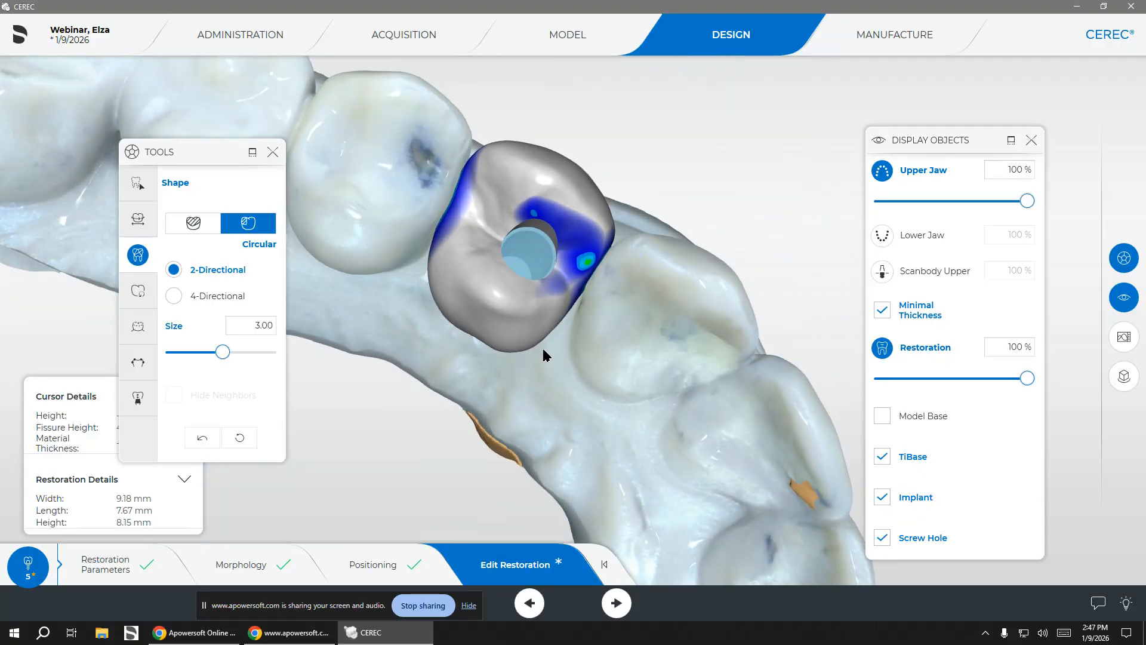
{"action": "right_click_drag", "start_coordinate": [572, 124], "coordinate": [637, 153]}
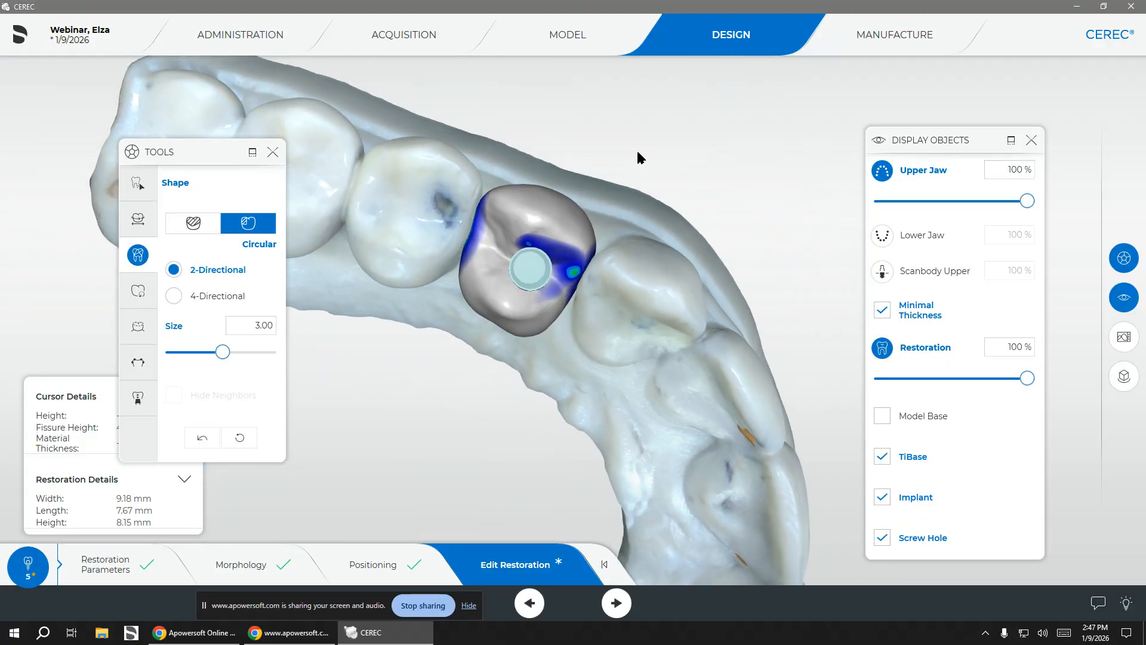
{"action": "left_click_drag", "start_coordinate": [527, 269], "coordinate": [552, 290]}
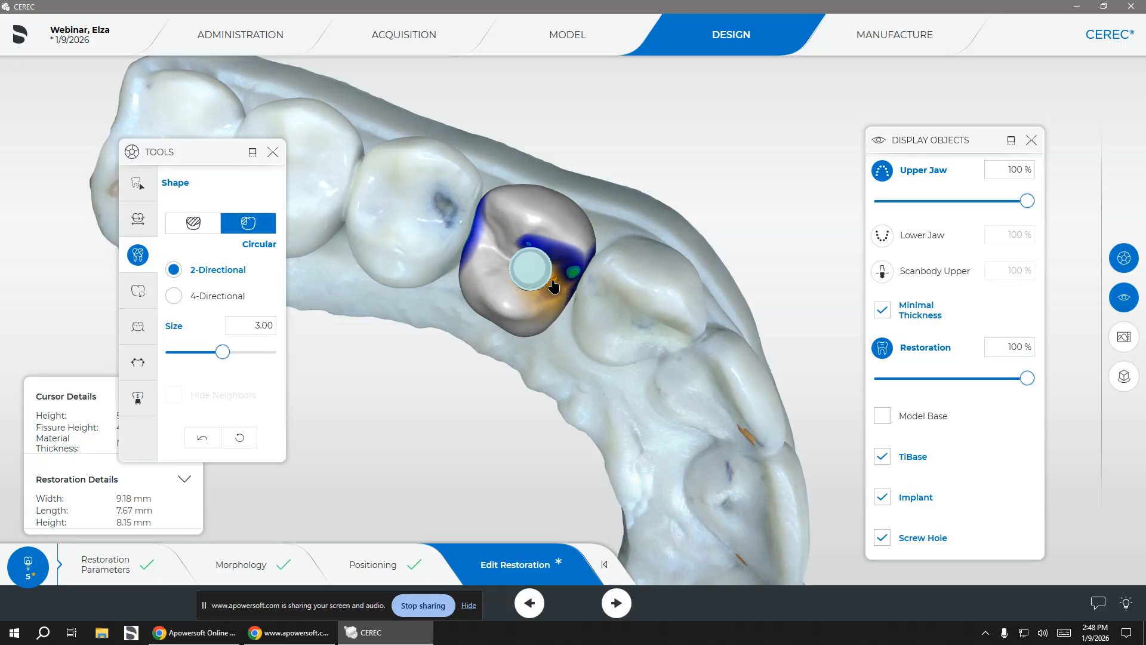
{"action": "mouse_move", "coordinate": [555, 285]}
{"action": "left_mouse_down"}
{"action": "mouse_move", "coordinate": [575, 289]}
{"action": "mouse_move", "coordinate": [546, 278]}
{"action": "left_mouse_up"}
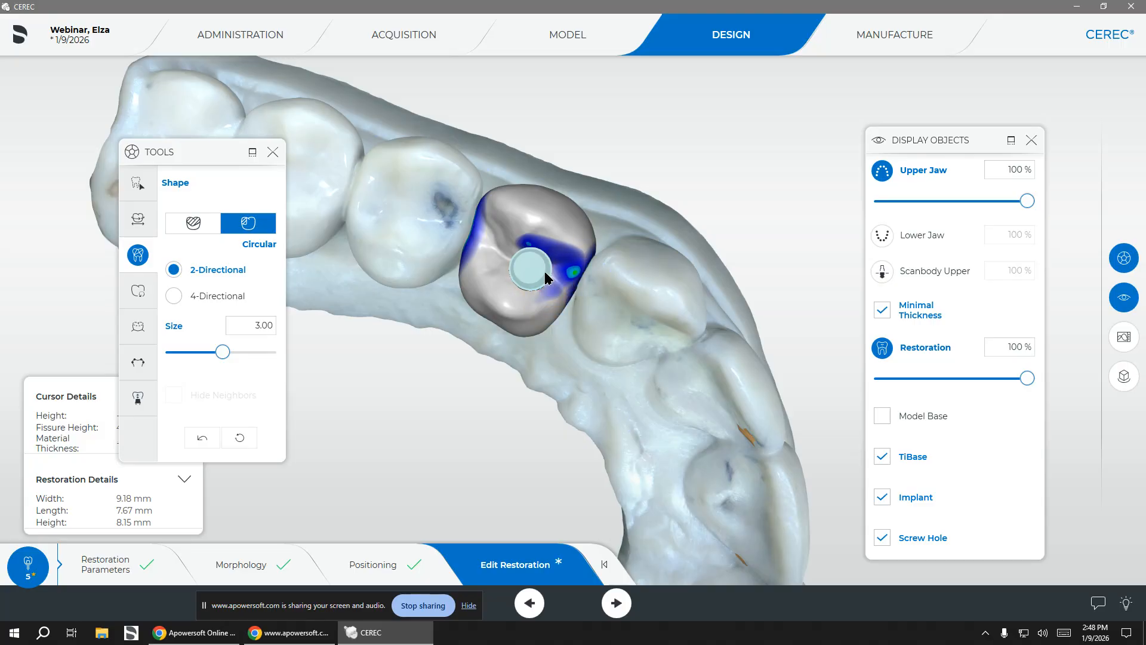
{"action": "mouse_move", "coordinate": [530, 267]}
{"action": "left_mouse_down"}
{"action": "mouse_move", "coordinate": [553, 270]}
{"action": "mouse_move", "coordinate": [542, 272]}
{"action": "left_mouse_up"}
Step: Enlarge the circular 2-Directional Shape tool to size 5.00 and recontour the crown's side surface near the gumline
{"action": "middle_click_drag", "start_coordinate": [535, 401], "coordinate": [595, 322]}
{"action": "middle_click_drag", "start_coordinate": [652, 274], "coordinate": [613, 274]}
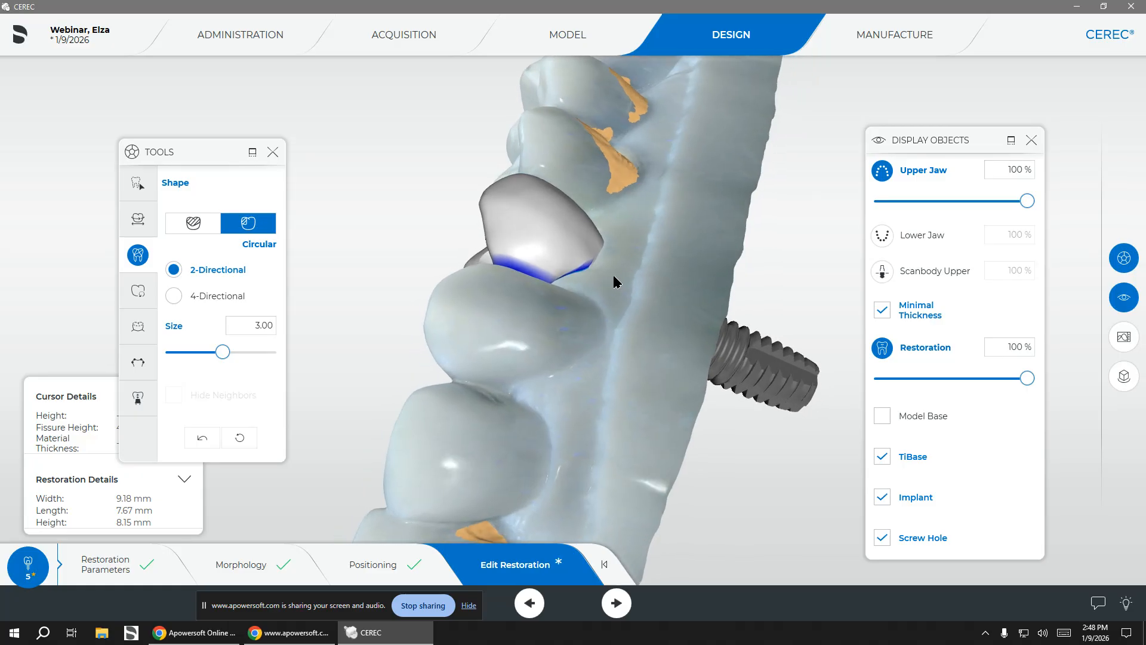
{"action": "scroll", "coordinate": [597, 237], "scroll_direction": "up", "scroll_amount": 4, "text": "ctrl"}
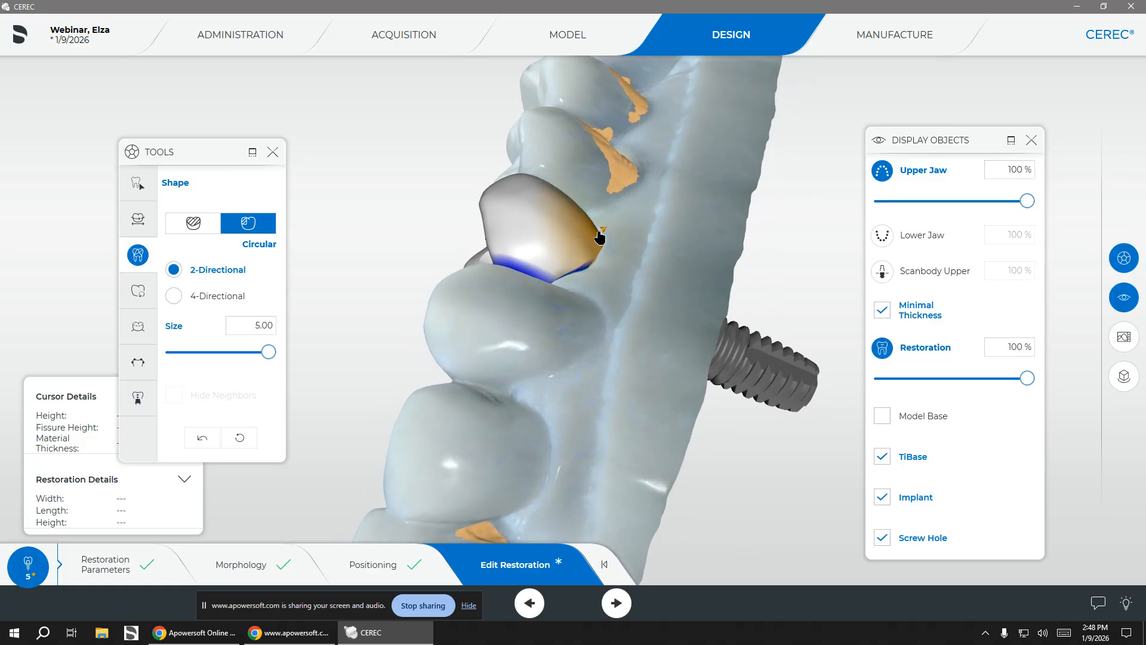
{"action": "middle_click_drag", "start_coordinate": [645, 215], "coordinate": [742, 153]}
{"action": "left_click", "coordinate": [585, 243]}
{"action": "left_click", "coordinate": [590, 293]}
Step: Recontour the palatal cusp of the tooth 5 crown with the circular 2-Directional Shape tool
{"action": "middle_click_drag", "start_coordinate": [503, 351], "coordinate": [585, 331]}
{"action": "left_click", "coordinate": [471, 217]}
{"action": "middle_click_drag", "start_coordinate": [474, 238], "coordinate": [498, 299]}
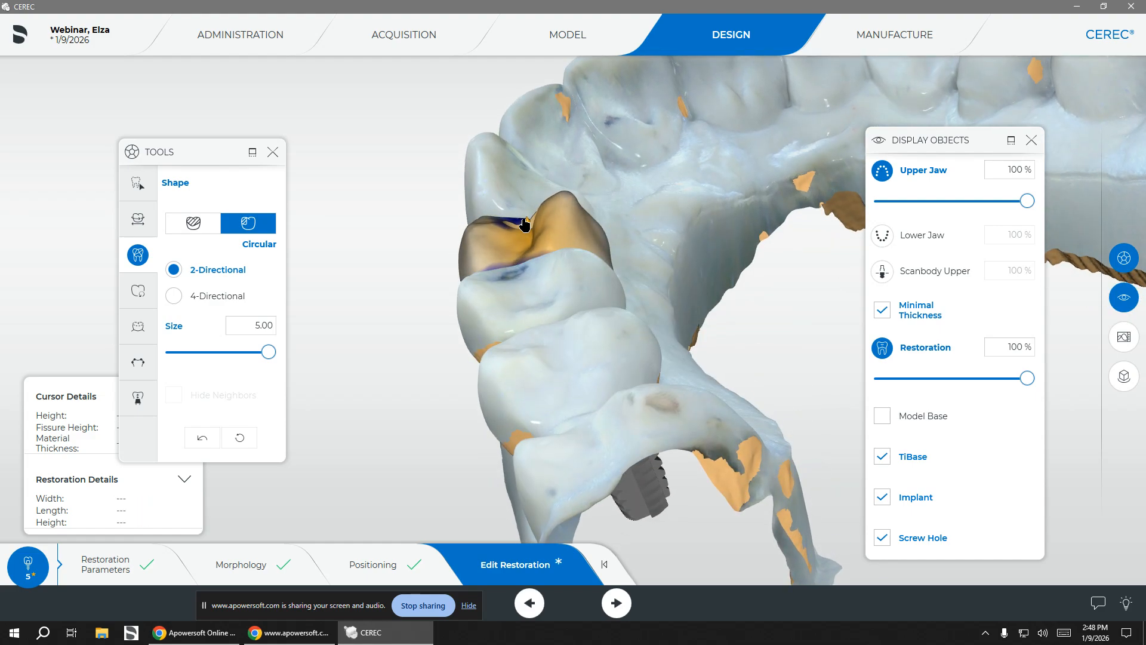
{"action": "left_click_drag", "start_coordinate": [563, 278], "coordinate": [574, 197]}
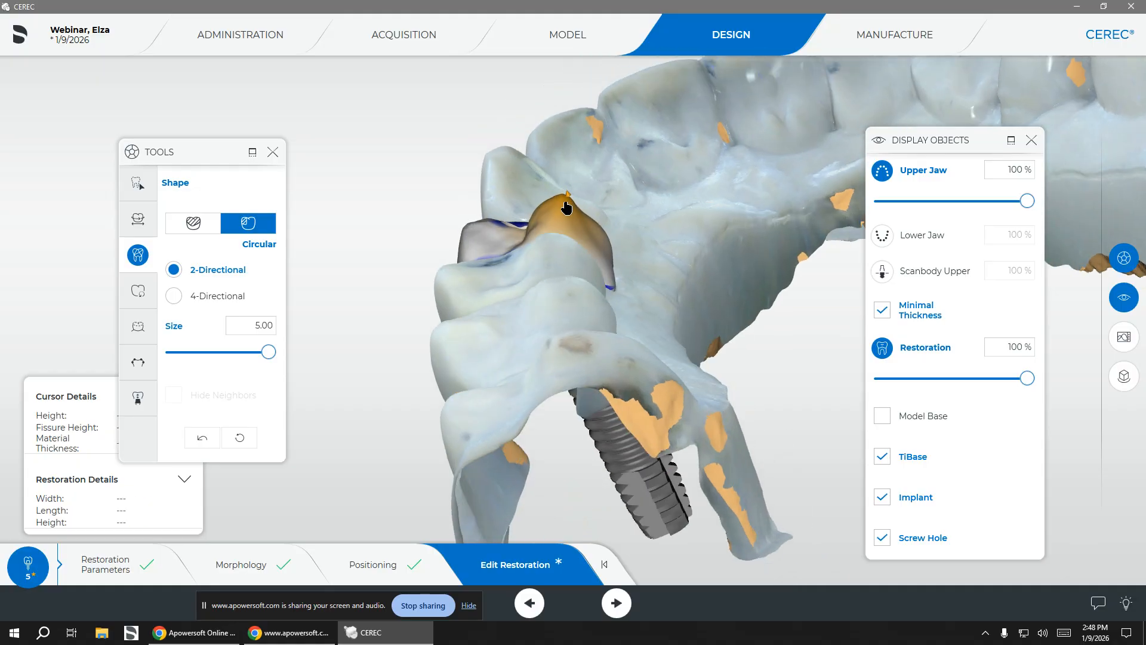
{"action": "mouse_move", "coordinate": [568, 226]}
{"action": "middle_mouse_down"}
{"action": "mouse_move", "coordinate": [555, 238]}
{"action": "mouse_move", "coordinate": [572, 241]}
{"action": "middle_mouse_up"}
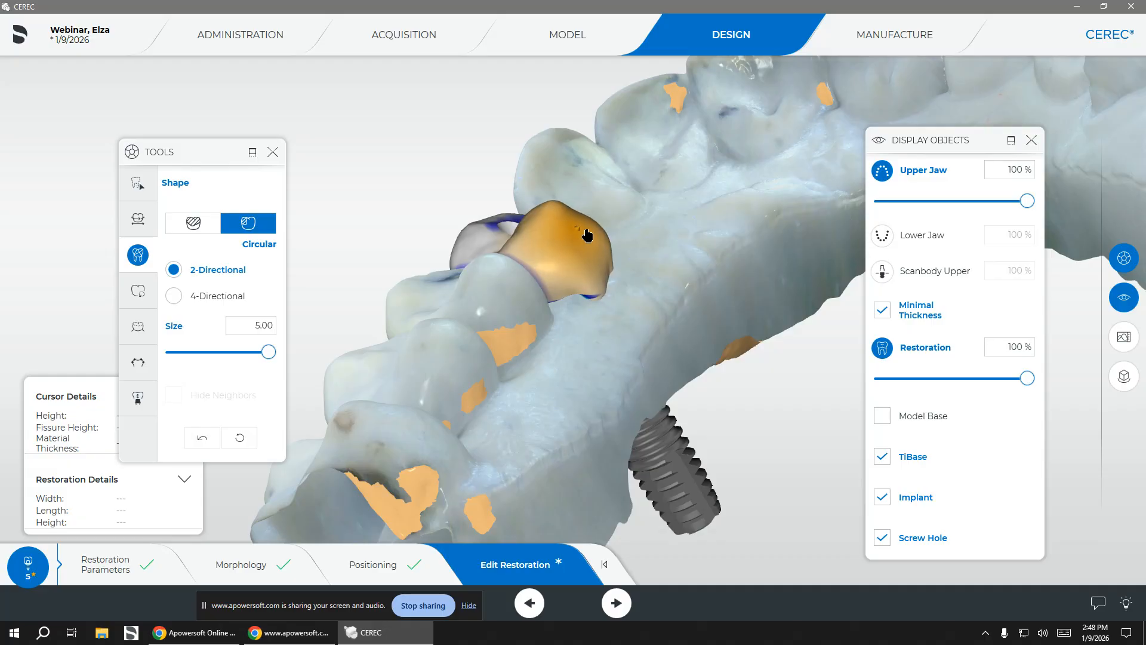
Step: Smooth the palatal surface of the tooth 5 crown down to the gumline with the Form tool's Smooth option
{"action": "left_click", "coordinate": [135, 182]}
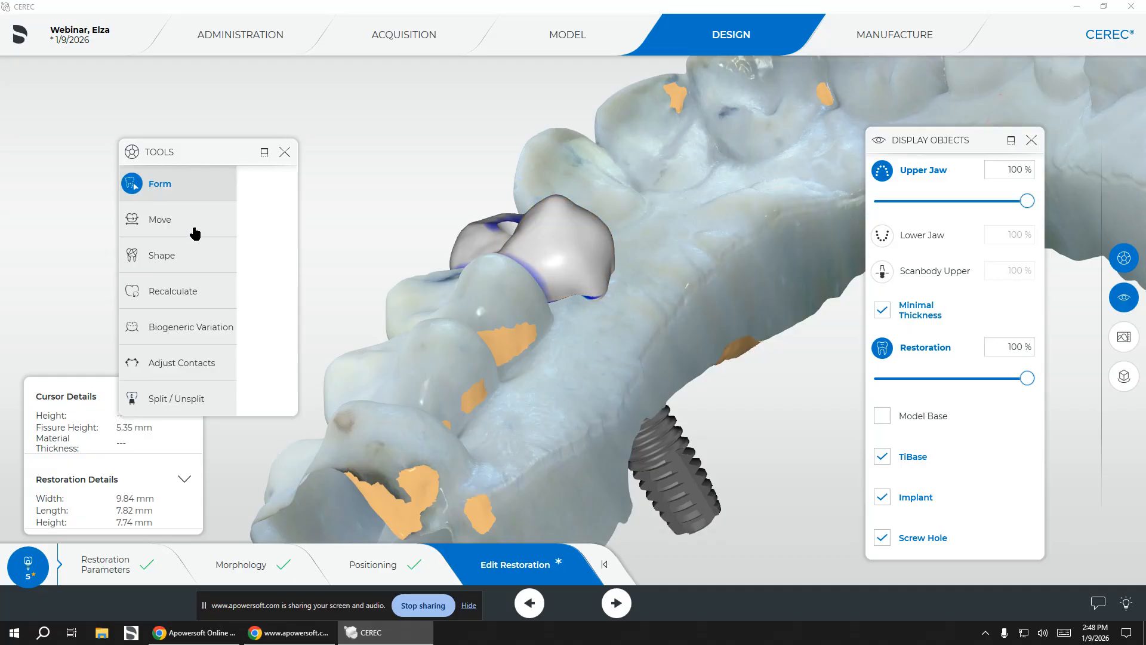
{"action": "left_click", "coordinate": [222, 224]}
{"action": "middle_click_drag", "start_coordinate": [450, 195], "coordinate": [581, 271]}
{"action": "mouse_move", "coordinate": [604, 248]}
{"action": "left_mouse_down"}
{"action": "mouse_move", "coordinate": [617, 248]}
{"action": "mouse_move", "coordinate": [599, 291]}
{"action": "left_mouse_up"}
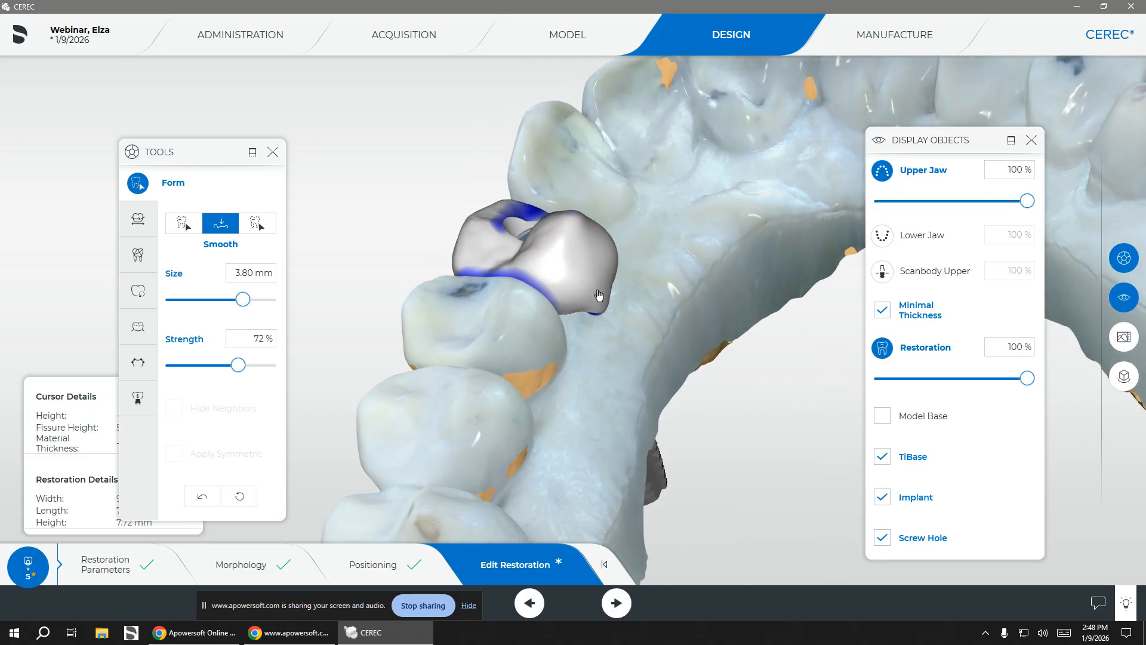
{"action": "middle_click_drag", "start_coordinate": [604, 276], "coordinate": [598, 282]}
{"action": "mouse_move", "coordinate": [599, 281]}
{"action": "left_mouse_down"}
{"action": "mouse_move", "coordinate": [608, 256]}
{"action": "mouse_move", "coordinate": [602, 269]}
{"action": "mouse_move", "coordinate": [538, 244]}
{"action": "mouse_move", "coordinate": [512, 266]}
{"action": "left_mouse_up"}
Step: Smooth the cusps and occlusal surface of the tooth 5 crown around the screw channel
{"action": "middle_click_drag", "start_coordinate": [511, 267], "coordinate": [486, 286]}
{"action": "left_click_drag", "start_coordinate": [499, 214], "coordinate": [515, 210]}
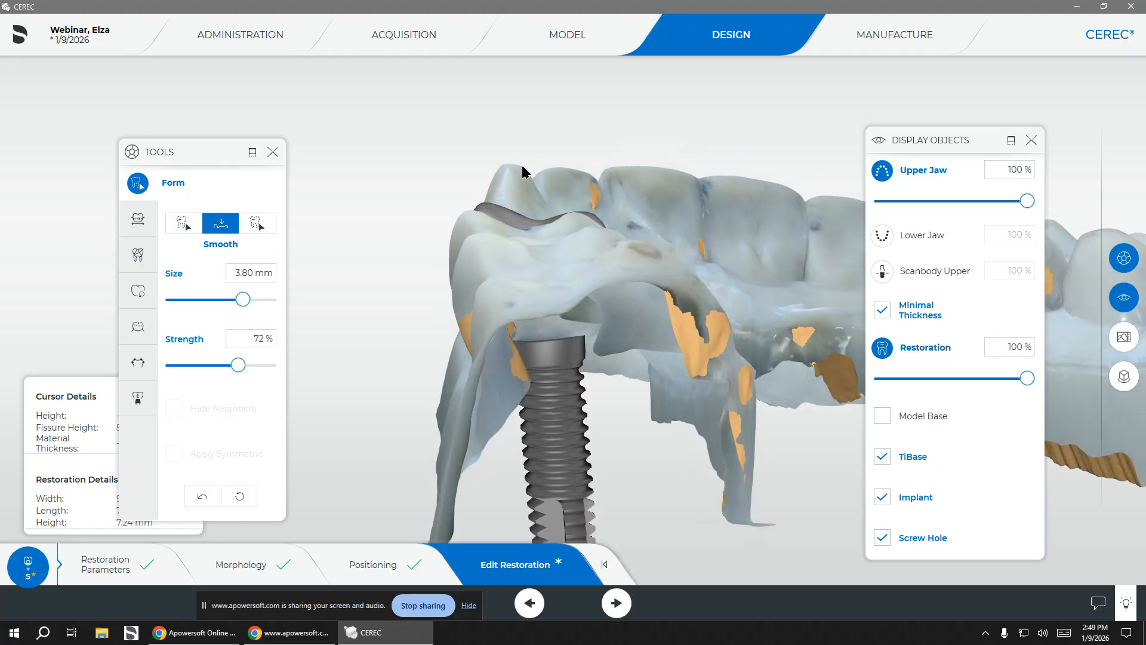
{"action": "middle_click_drag", "start_coordinate": [522, 171], "coordinate": [508, 225]}
{"action": "mouse_move", "coordinate": [549, 179]}
{"action": "middle_mouse_down"}
{"action": "mouse_move", "coordinate": [632, 258]}
{"action": "mouse_move", "coordinate": [606, 348]}
{"action": "mouse_move", "coordinate": [724, 328]}
{"action": "mouse_move", "coordinate": [637, 221]}
{"action": "mouse_move", "coordinate": [611, 208]}
{"action": "middle_mouse_up"}
{"action": "left_click_drag", "start_coordinate": [537, 210], "coordinate": [495, 222]}
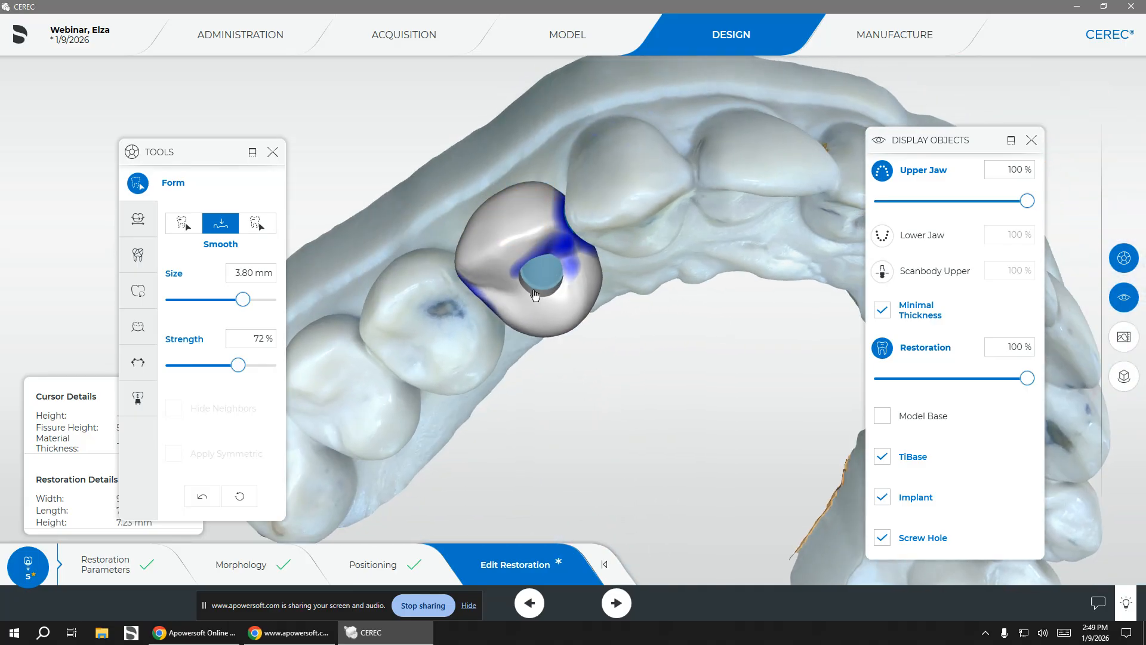
Step: Check the crown from several sides and build up its mesial contact area with the Form tool's add option
{"action": "mouse_move", "coordinate": [599, 376]}
{"action": "middle_mouse_down"}
{"action": "mouse_move", "coordinate": [499, 398]}
{"action": "mouse_move", "coordinate": [434, 306]}
{"action": "middle_mouse_up"}
{"action": "middle_click_drag", "start_coordinate": [572, 363], "coordinate": [529, 391]}
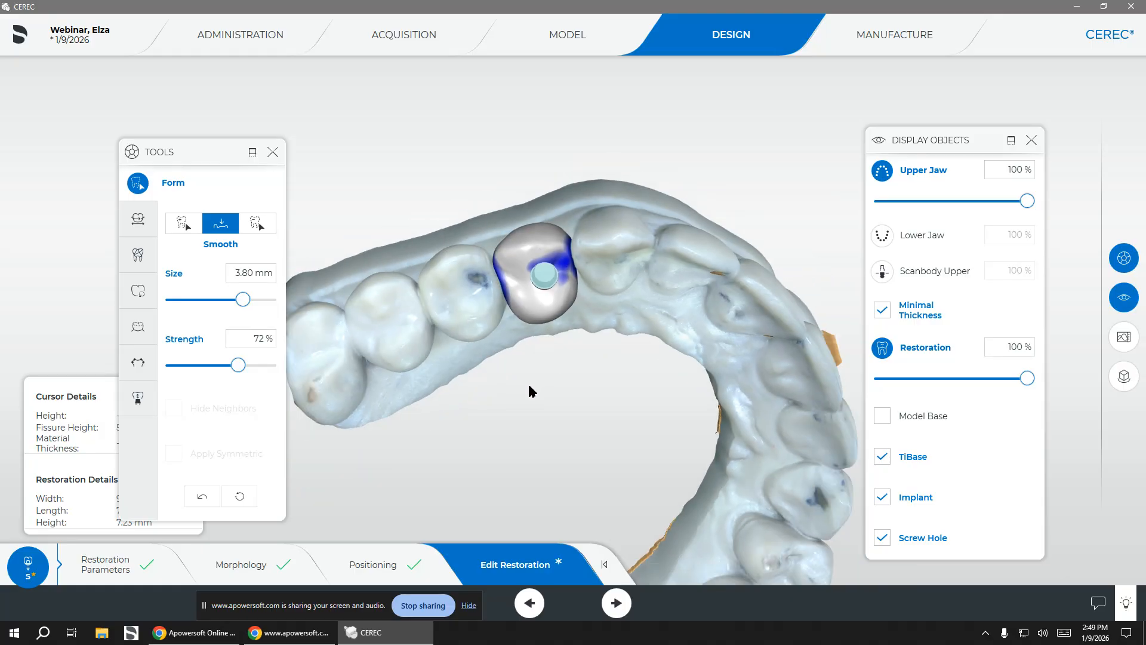
{"action": "middle_click_drag", "start_coordinate": [444, 378], "coordinate": [623, 306]}
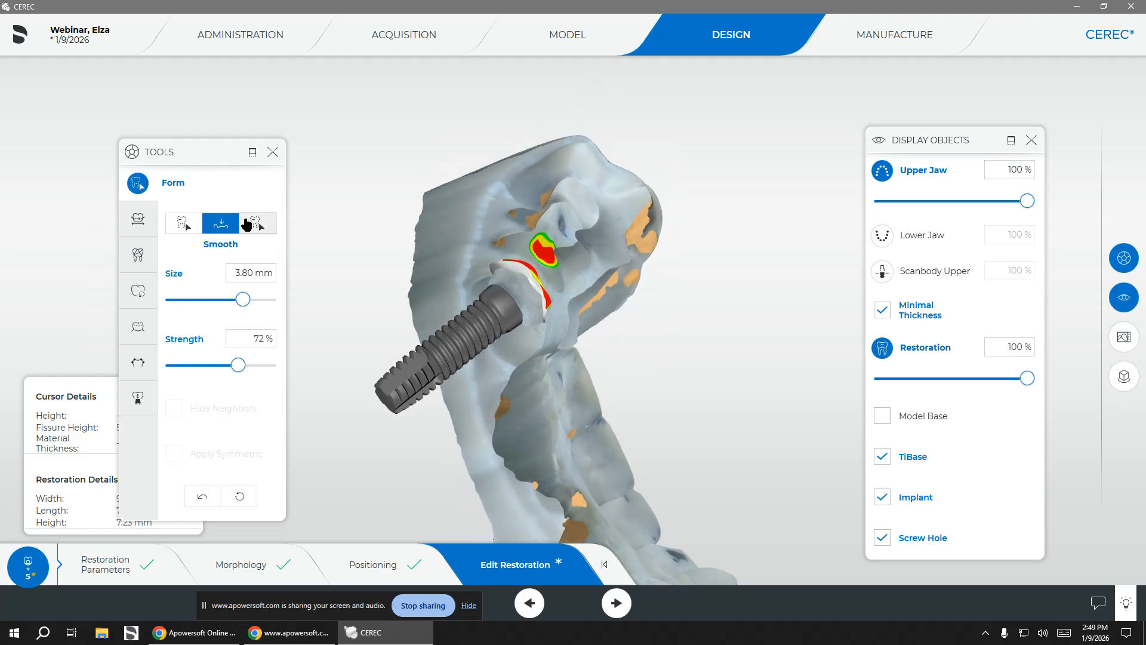
{"action": "left_click_drag", "start_coordinate": [561, 253], "coordinate": [545, 256]}
{"action": "mouse_move", "coordinate": [545, 255]}
{"action": "middle_mouse_down"}
{"action": "mouse_move", "coordinate": [477, 58]}
{"action": "mouse_move", "coordinate": [582, 288]}
{"action": "mouse_move", "coordinate": [621, 251]}
{"action": "mouse_move", "coordinate": [609, 266]}
{"action": "mouse_move", "coordinate": [624, 214]}
{"action": "mouse_move", "coordinate": [559, 247]}
{"action": "middle_mouse_up"}
{"action": "left_click", "coordinate": [183, 222]}
{"action": "left_click_drag", "start_coordinate": [579, 285], "coordinate": [580, 281]}
Step: Smooth the crown surface between the screw channel and the mesial contact
{"action": "left_click", "coordinate": [221, 223]}
{"action": "right_click_drag", "start_coordinate": [581, 246], "coordinate": [579, 349]}
{"action": "mouse_move", "coordinate": [537, 288]}
{"action": "left_mouse_down"}
{"action": "mouse_move", "coordinate": [571, 300]}
{"action": "mouse_move", "coordinate": [570, 285]}
{"action": "left_mouse_up"}
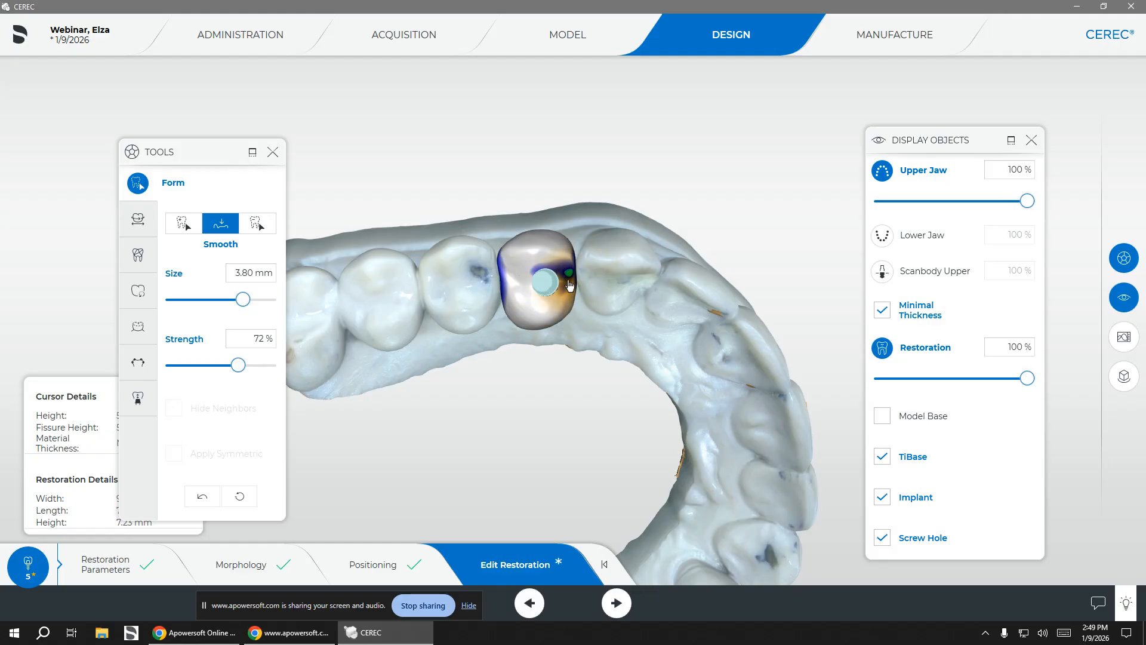
{"action": "left_click_drag", "start_coordinate": [569, 285], "coordinate": [564, 282]}
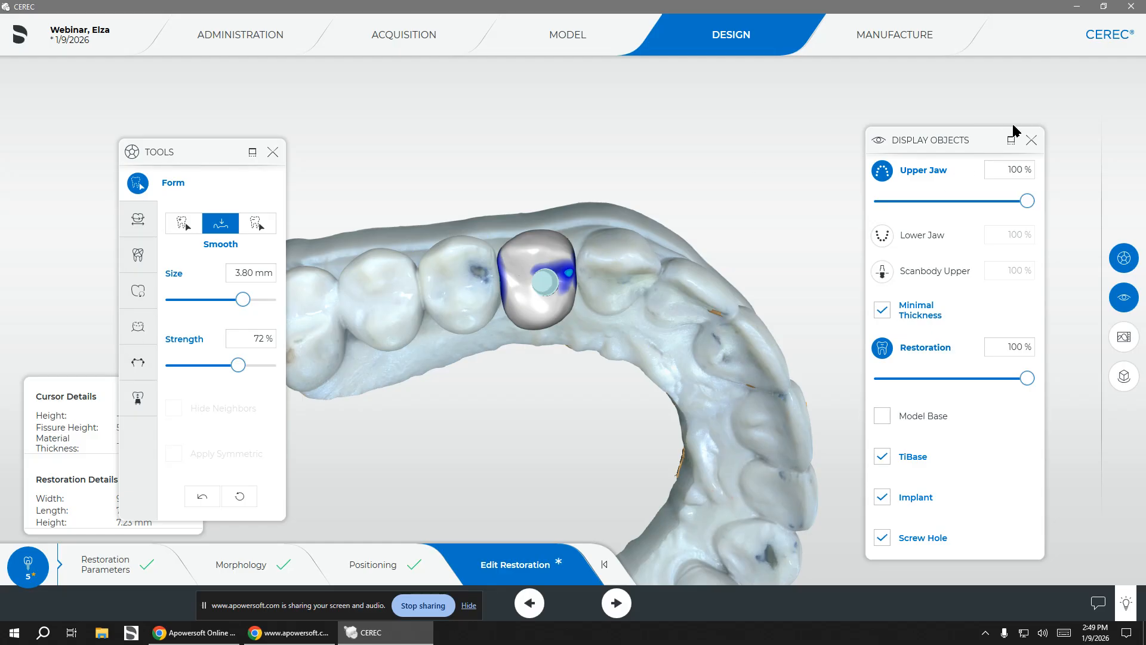
Step: Hide the display objects and split the tooth 5 restoration into an abutment and a crown
{"action": "left_click", "coordinate": [1030, 139]}
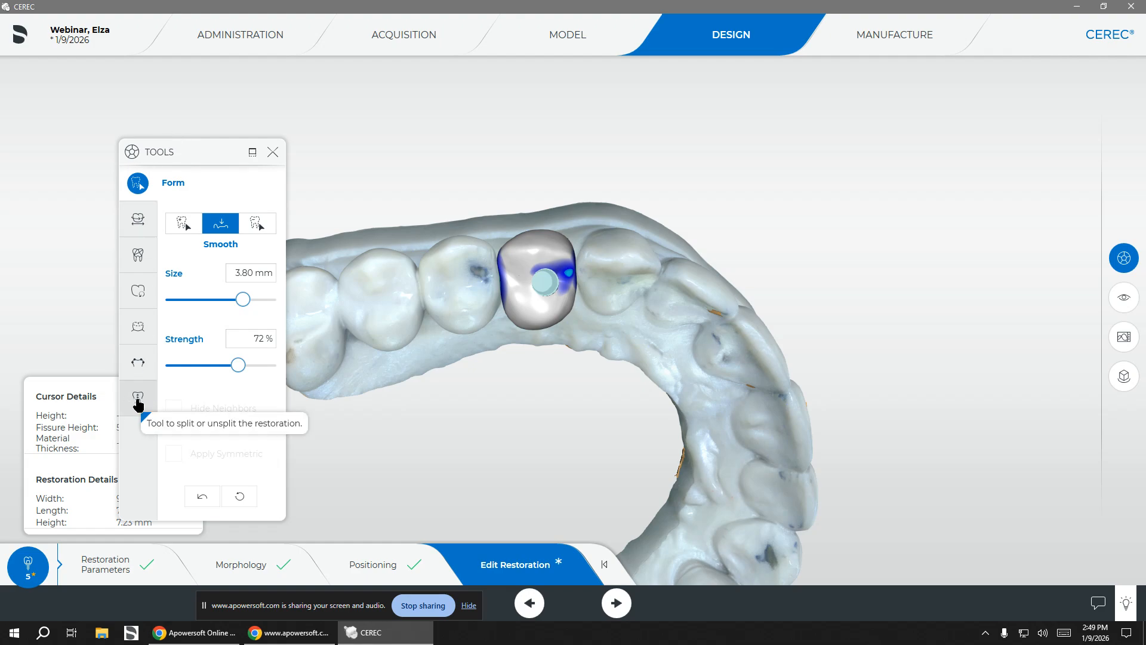
{"action": "left_click", "coordinate": [141, 403]}
{"action": "left_click", "coordinate": [174, 213]}
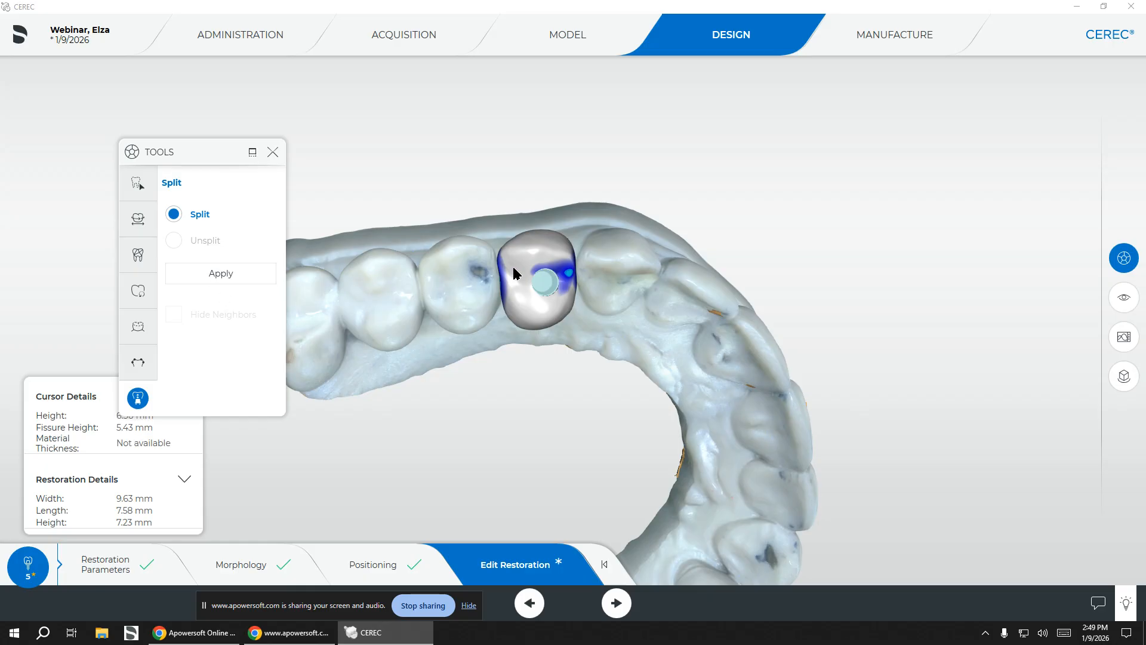
{"action": "left_click", "coordinate": [179, 242]}
{"action": "left_click", "coordinate": [192, 275]}
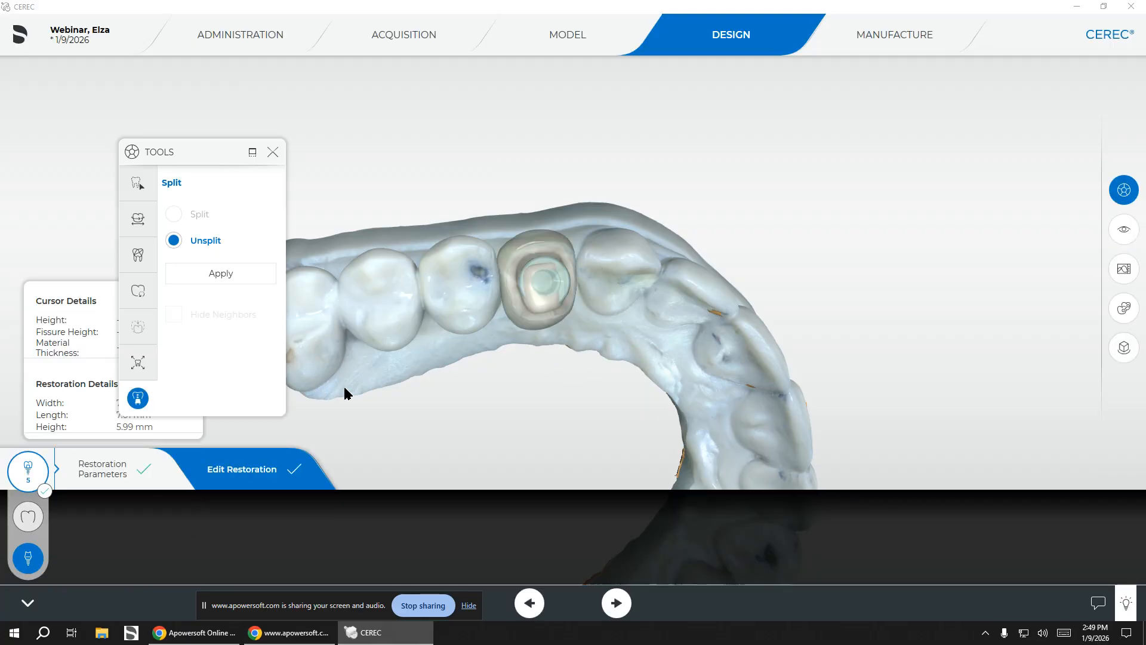
Step: Examine the split abutment and its TiBase from several angles, and switch to the separate crown to check its outer surface
{"action": "left_click_drag", "start_coordinate": [515, 396], "coordinate": [503, 346]}
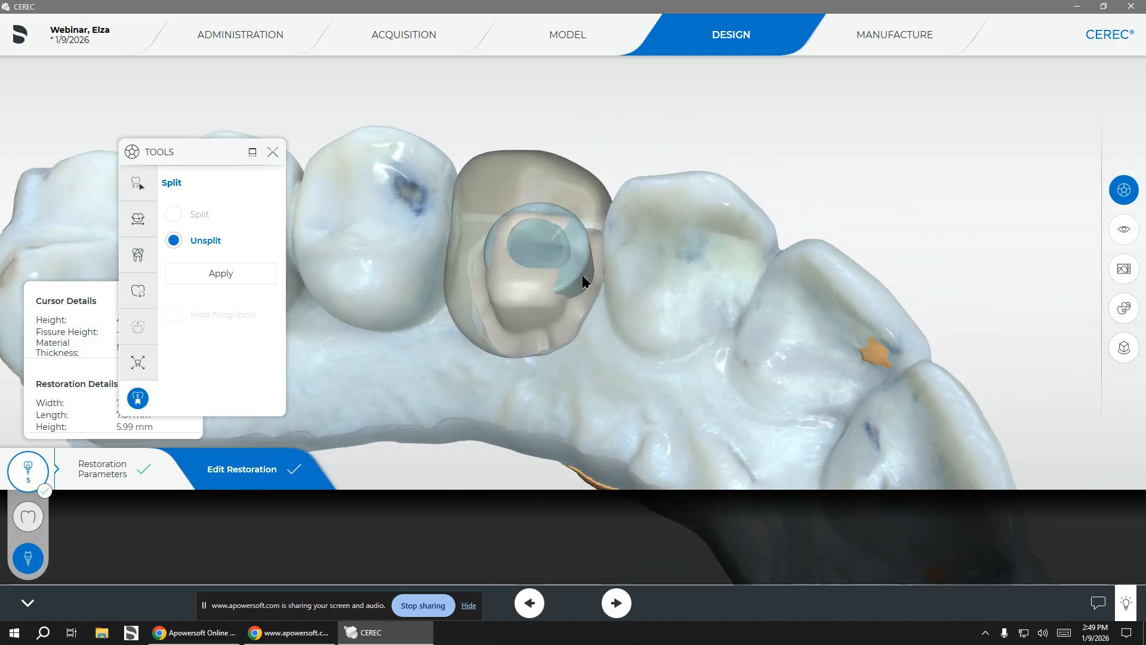
{"action": "left_click_drag", "start_coordinate": [509, 428], "coordinate": [452, 337]}
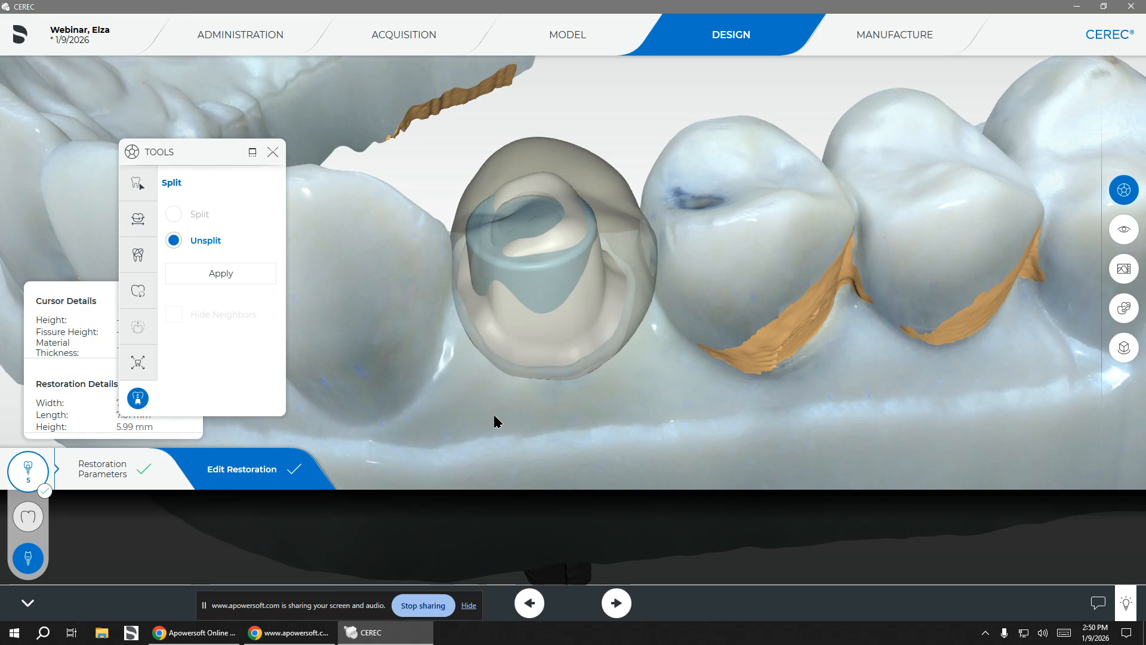
{"action": "right_click_drag", "start_coordinate": [465, 330], "coordinate": [488, 343]}
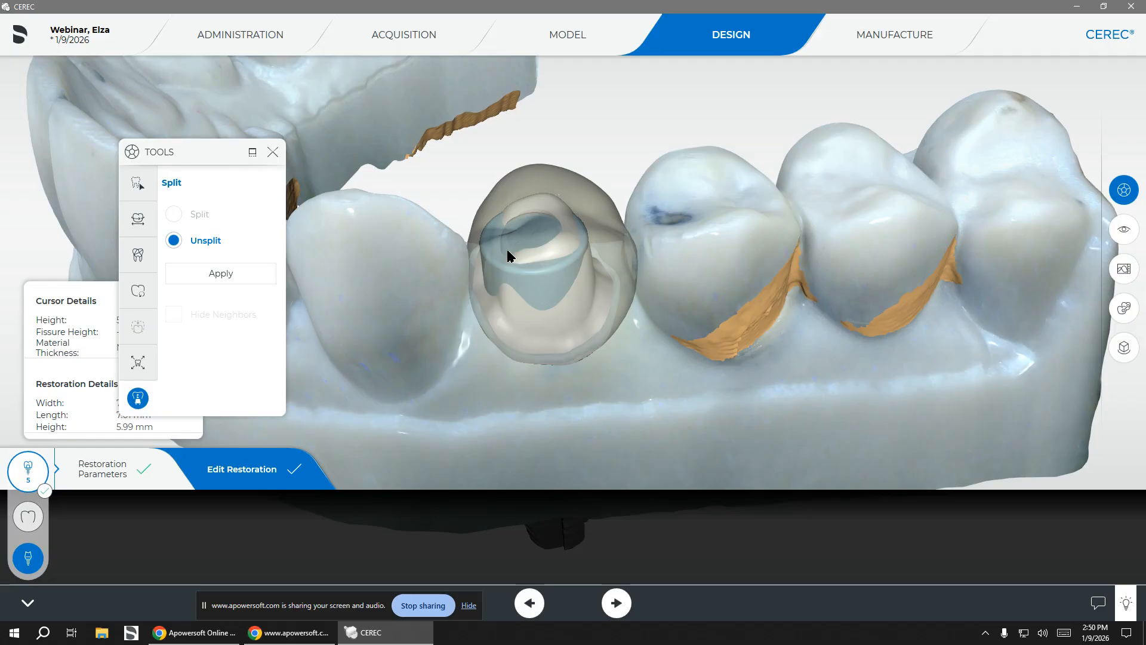
{"action": "mouse_move", "coordinate": [485, 182]}
{"action": "middle_mouse_down"}
{"action": "mouse_move", "coordinate": [473, 191]}
{"action": "mouse_move", "coordinate": [473, 179]}
{"action": "middle_mouse_up"}
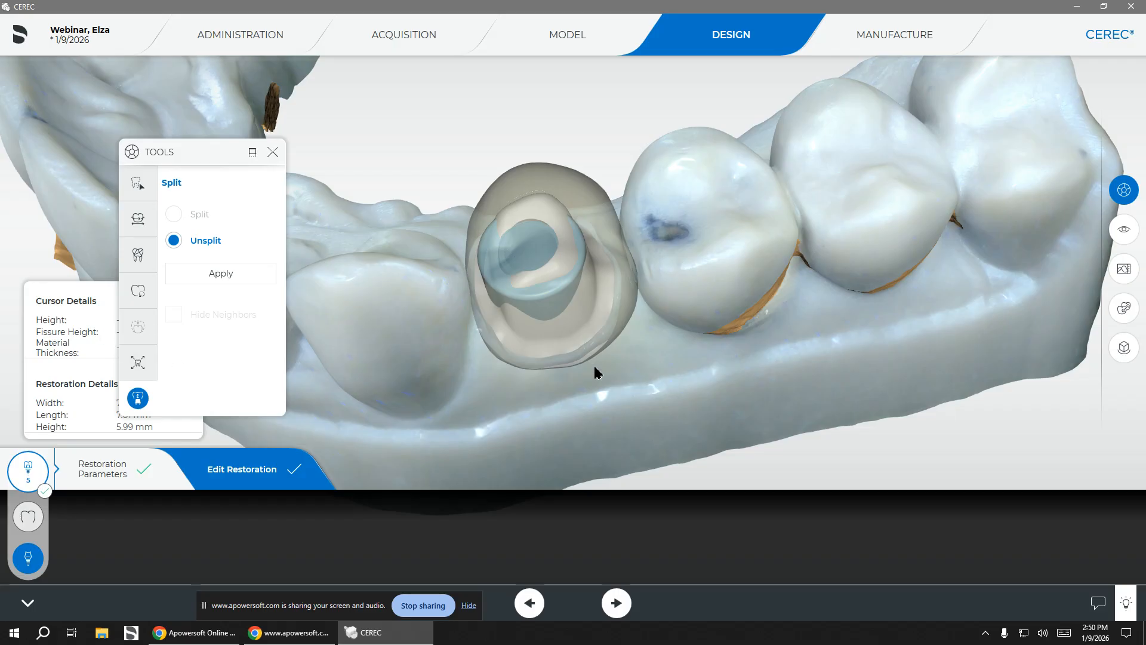
{"action": "middle_click_drag", "start_coordinate": [620, 379], "coordinate": [611, 311]}
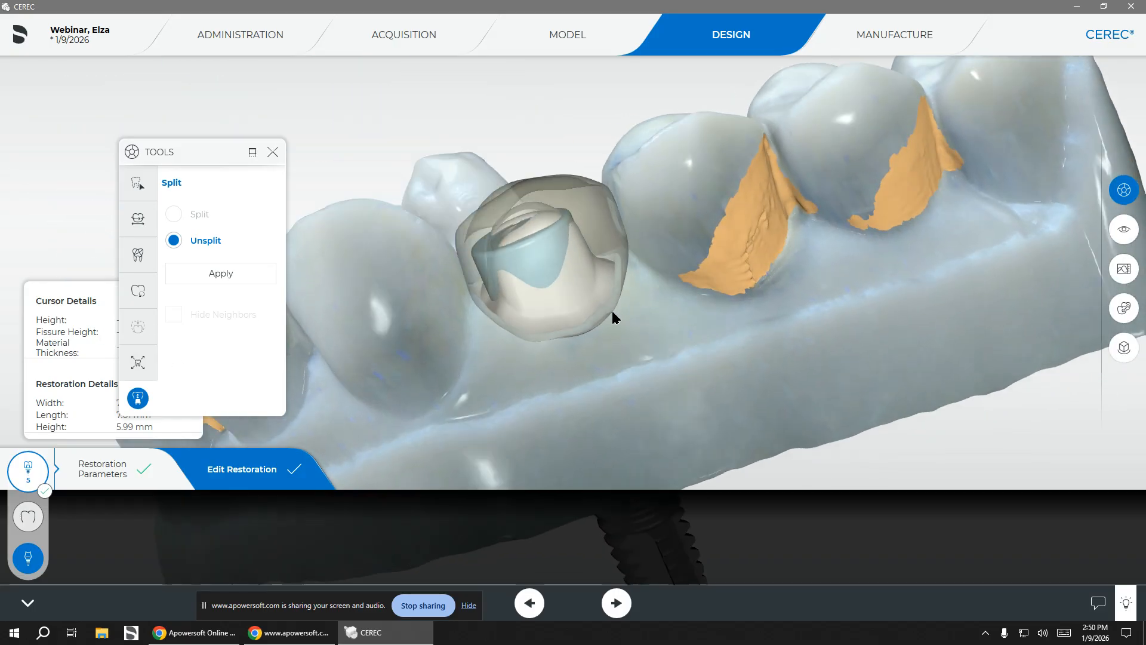
{"action": "left_click", "coordinate": [28, 517]}
{"action": "middle_click_drag", "start_coordinate": [528, 388], "coordinate": [399, 341]}
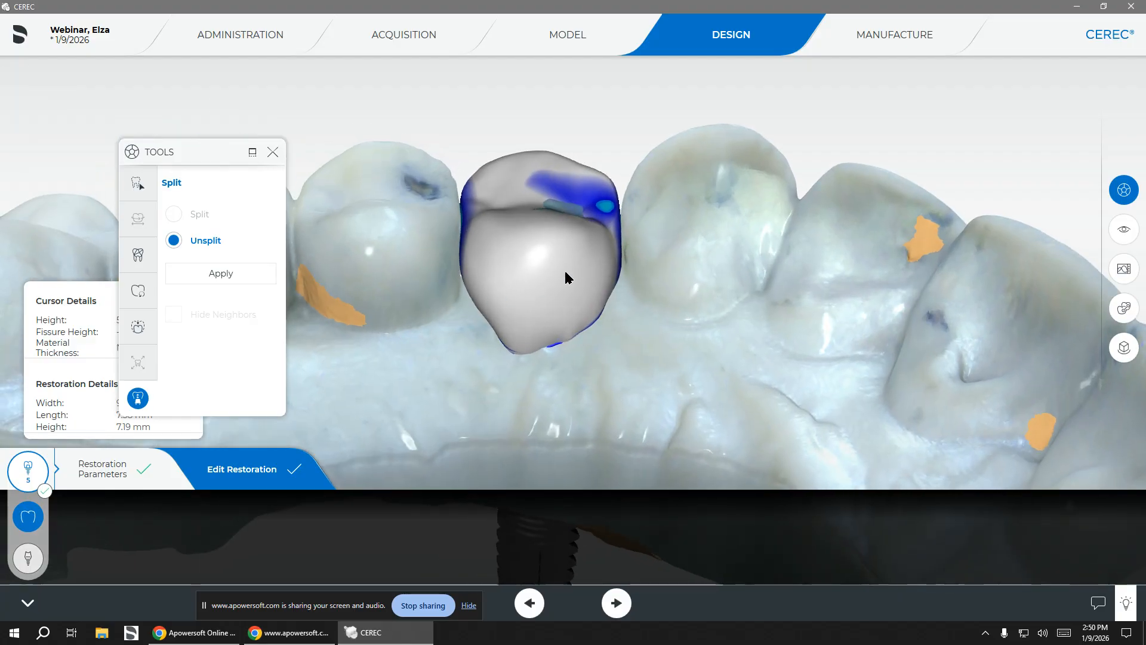
Step: Proceed to the Manufacture phase, resolve the bottom layer geometry conflict automatically, and show the abutment in its milling block
{"action": "left_click", "coordinate": [870, 49]}
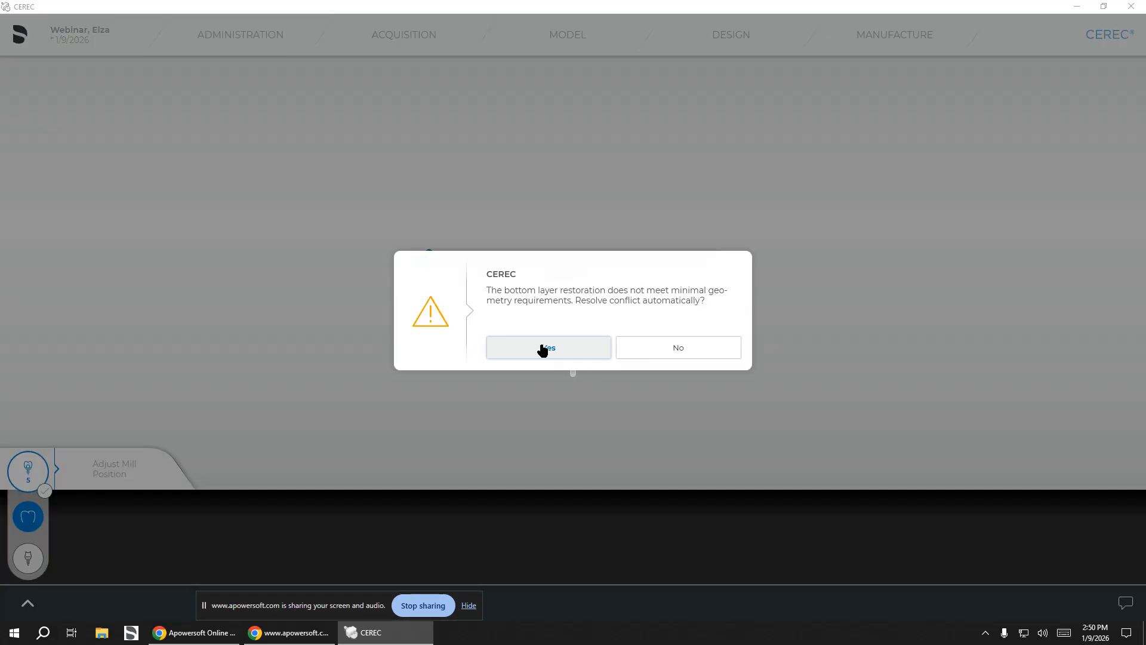
{"action": "left_click", "coordinate": [545, 349]}
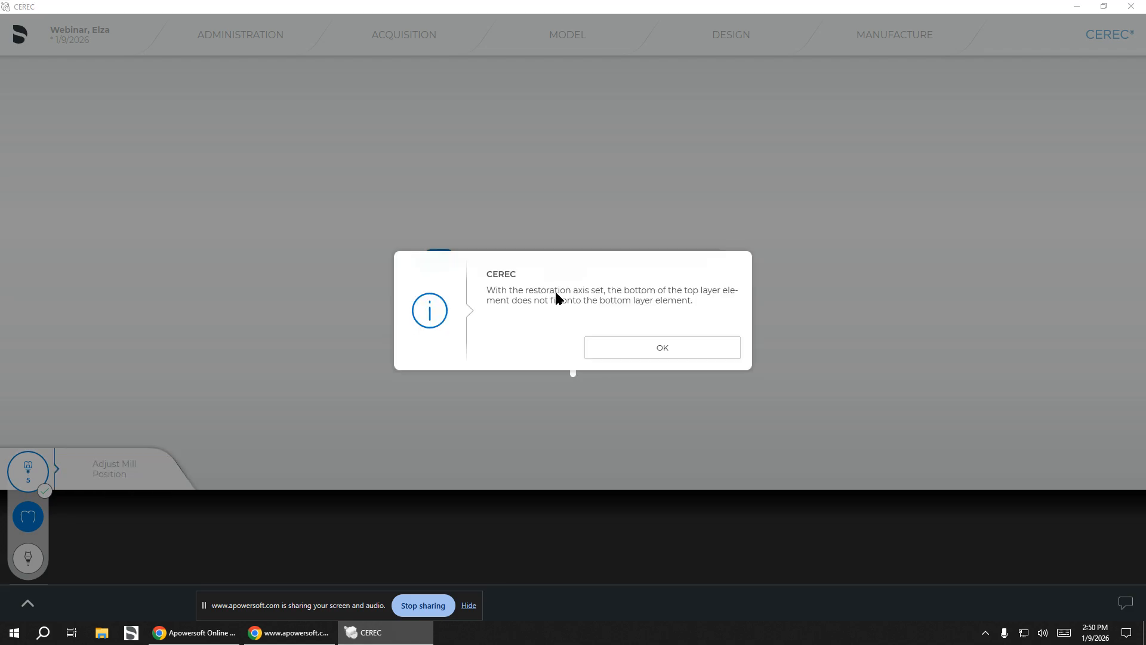
{"action": "left_click", "coordinate": [648, 353]}
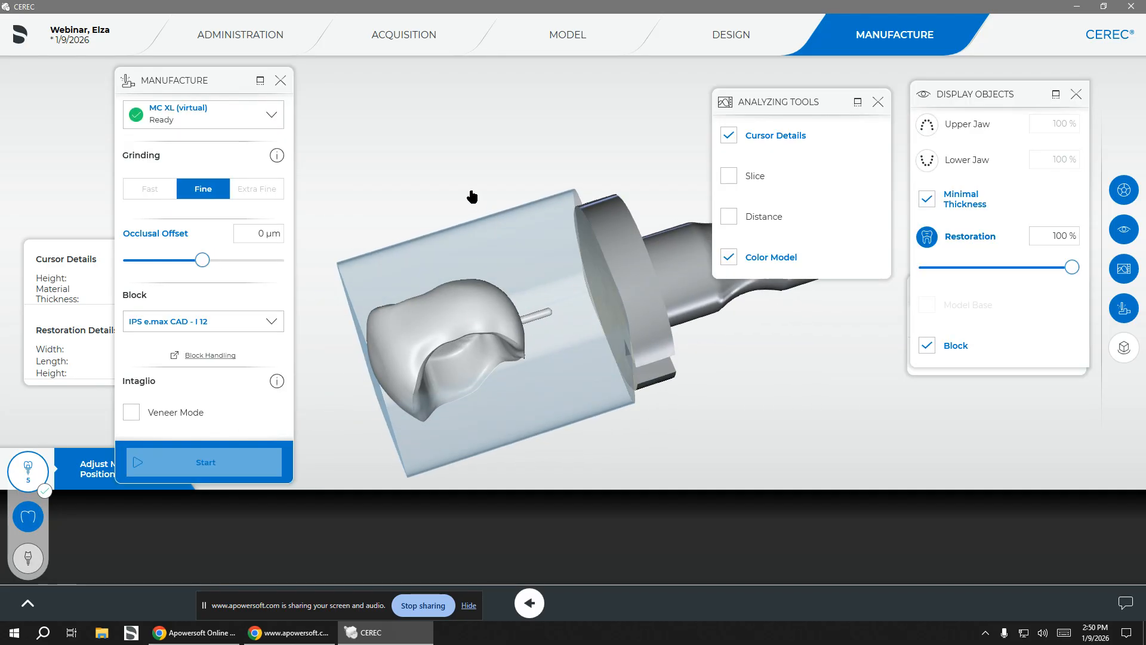
{"action": "left_click", "coordinate": [34, 560]}
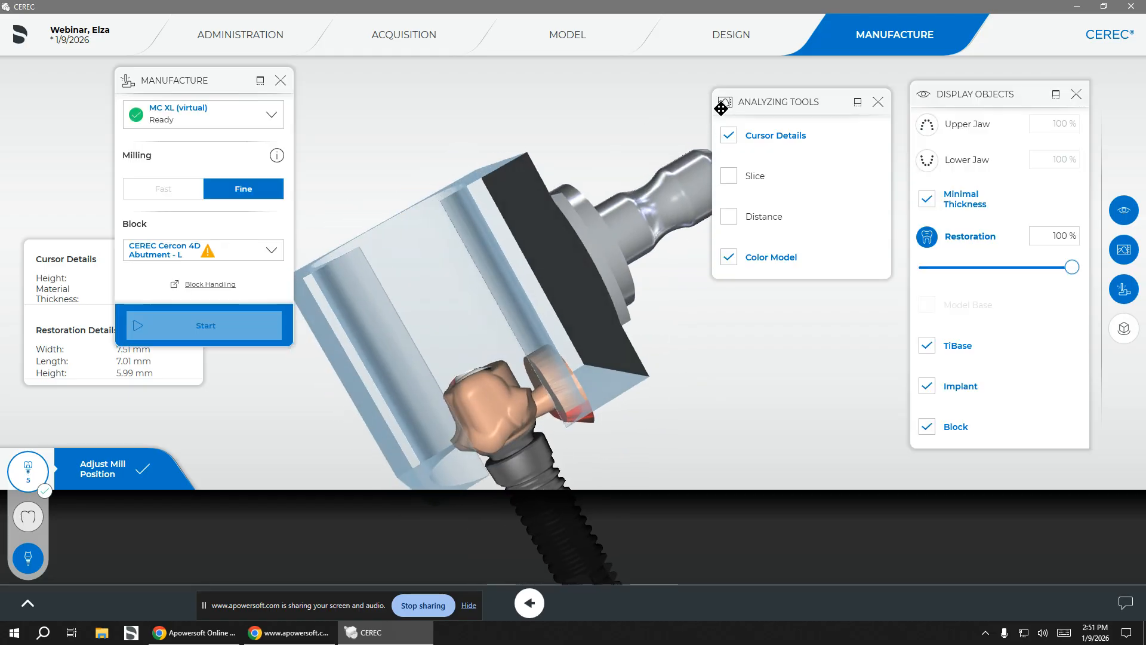
Step: Return the abutment to the Design phase and hide the upper jaw to expose it on the implant
{"action": "left_click", "coordinate": [718, 51]}
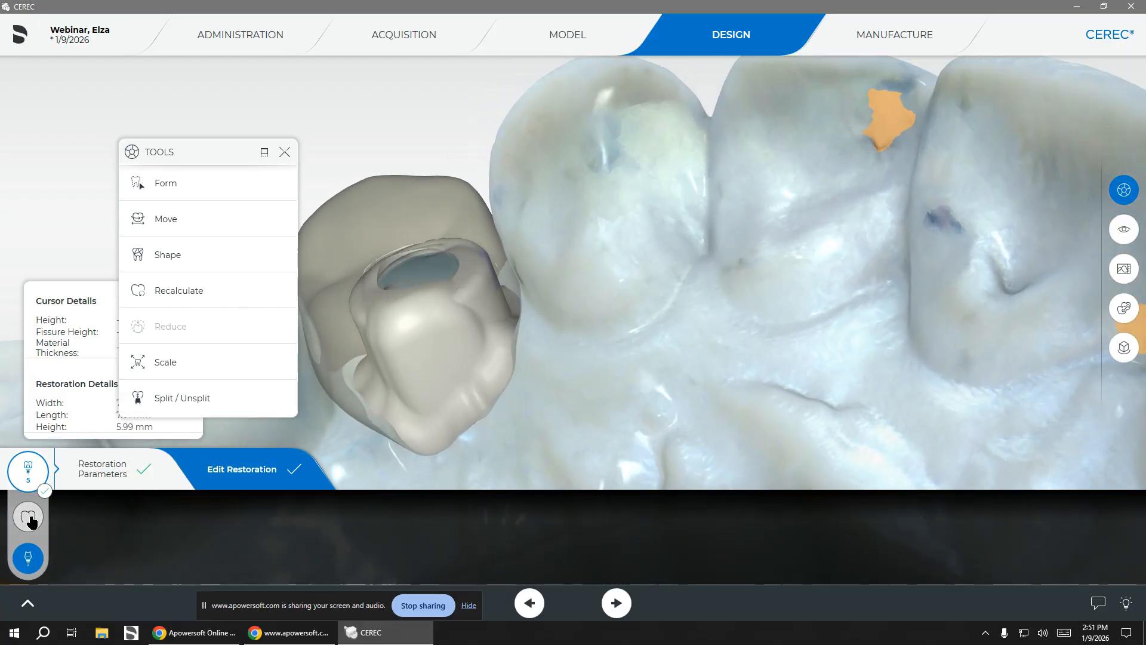
{"action": "left_click", "coordinate": [285, 152]}
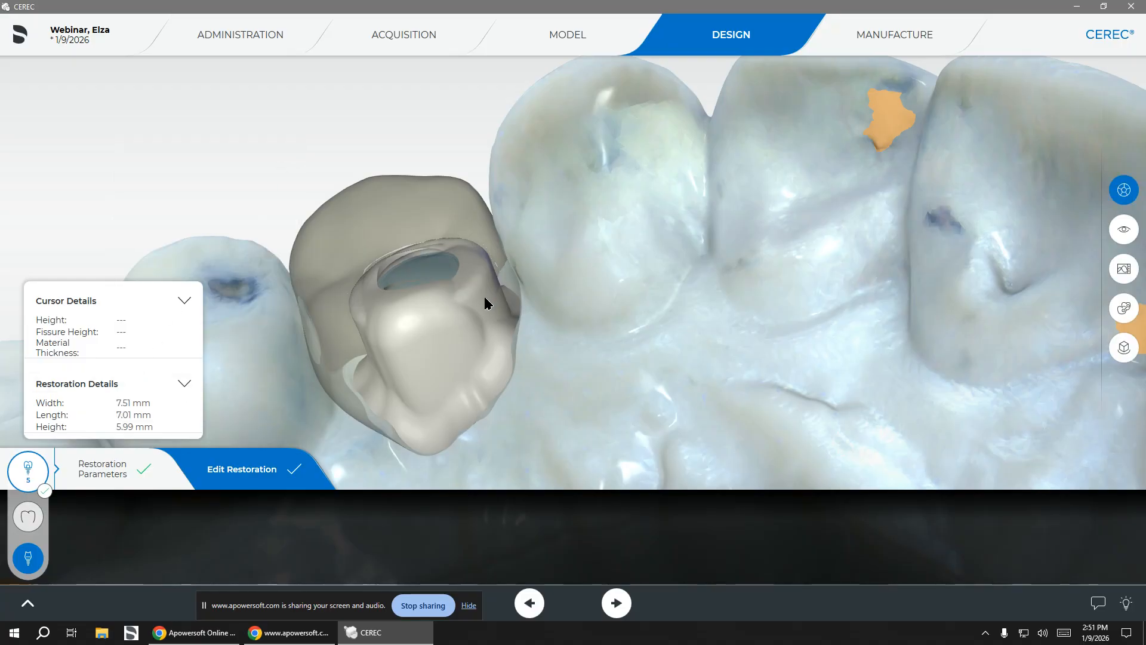
{"action": "right_click", "coordinate": [512, 301]}
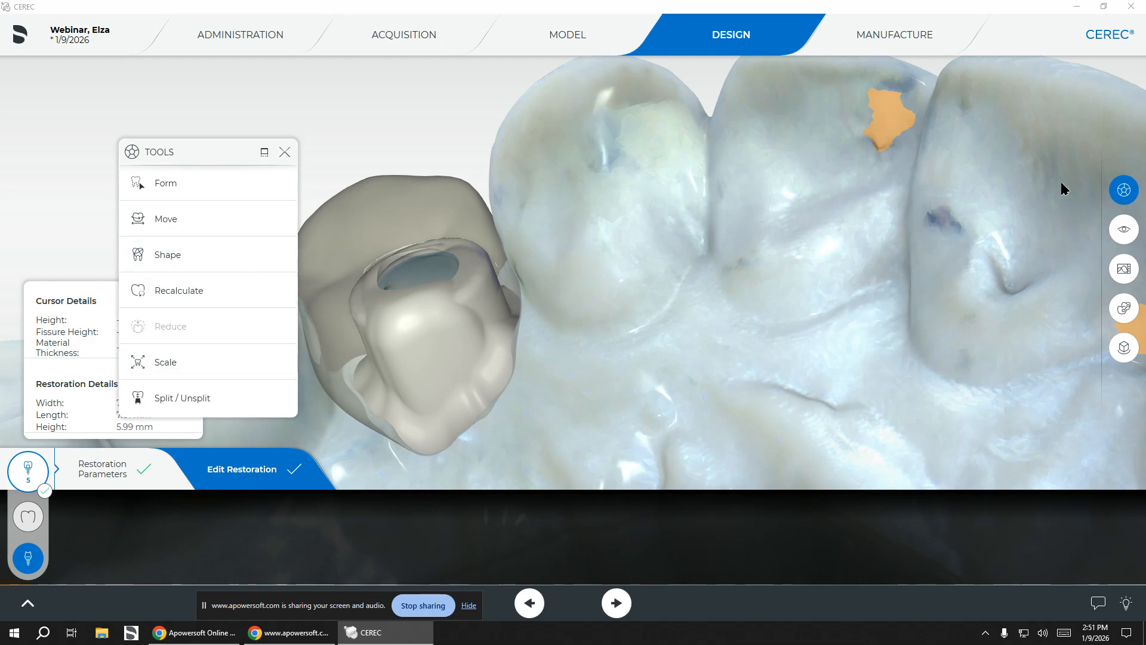
{"action": "left_click", "coordinate": [1123, 227]}
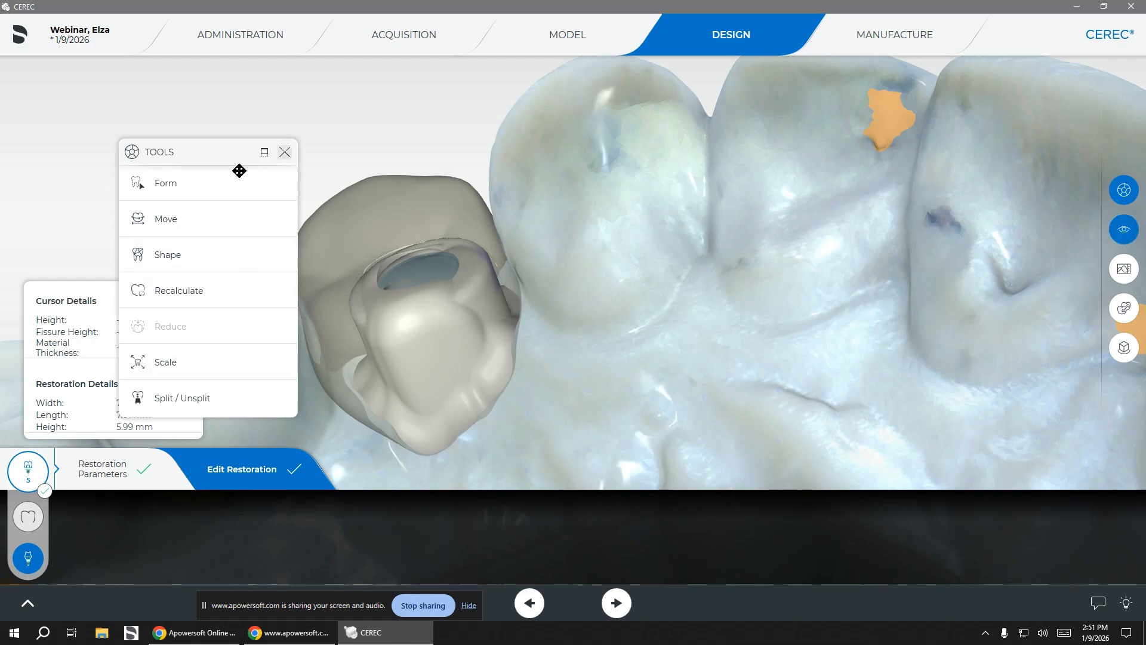
{"action": "left_click", "coordinate": [883, 171]}
{"action": "right_click_drag", "start_coordinate": [585, 357], "coordinate": [582, 241]}
{"action": "left_click_drag", "start_coordinate": [581, 242], "coordinate": [567, 205]}
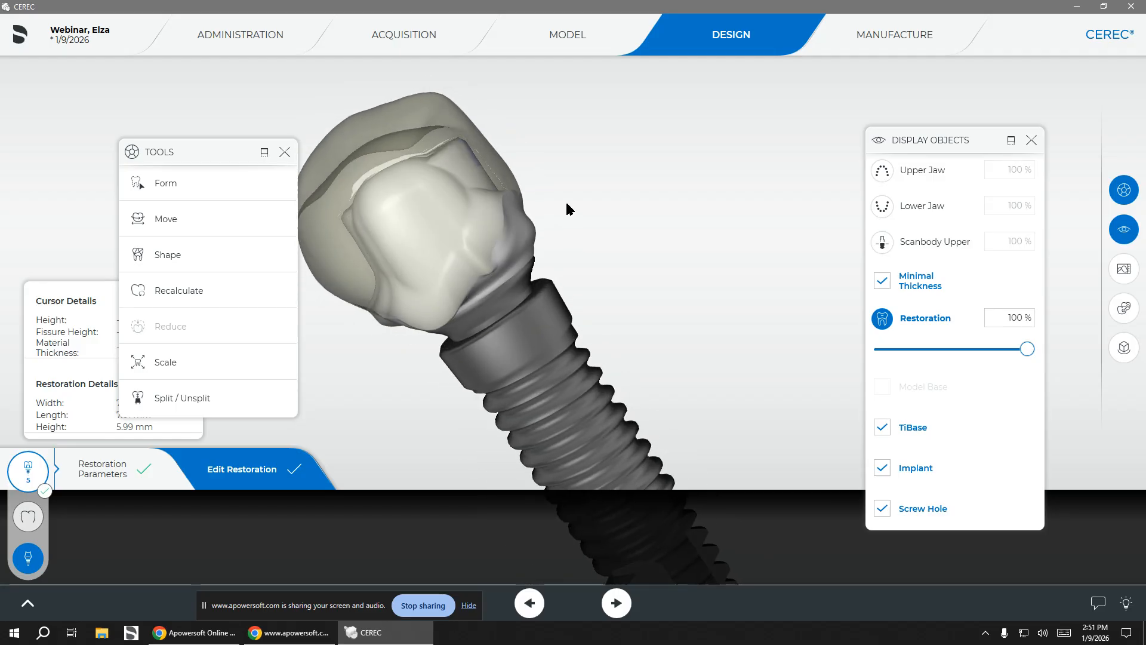
Step: Scale the abutment in the occlusal direction with Scale Whole and Smooth Out enabled
{"action": "left_click", "coordinate": [154, 365]}
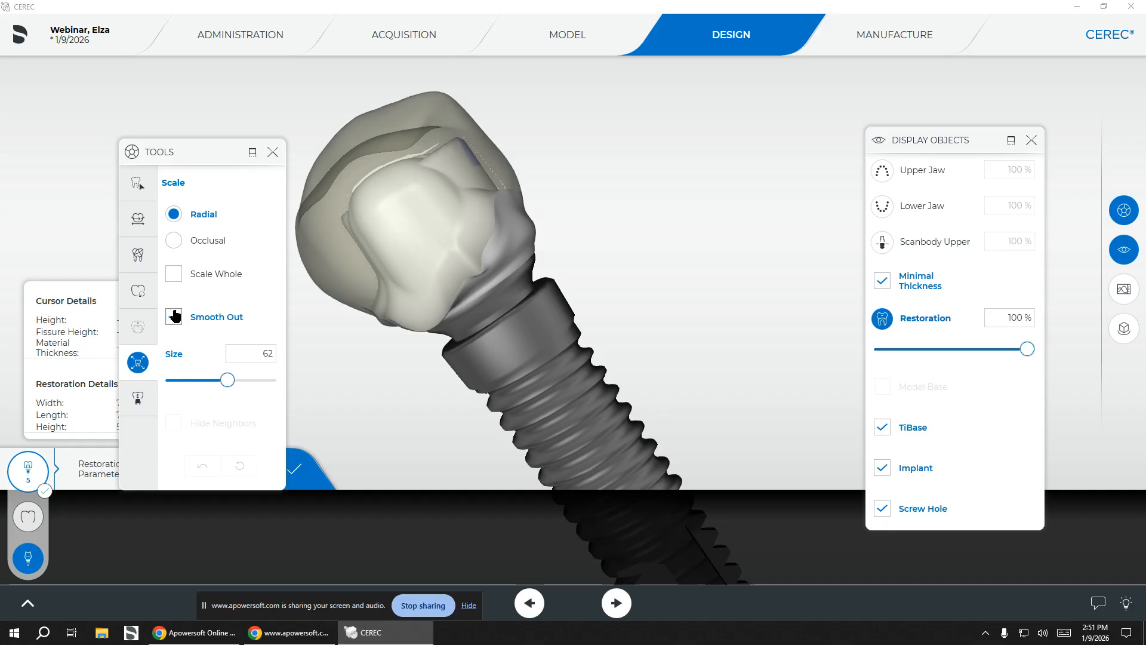
{"action": "left_click", "coordinate": [173, 274]}
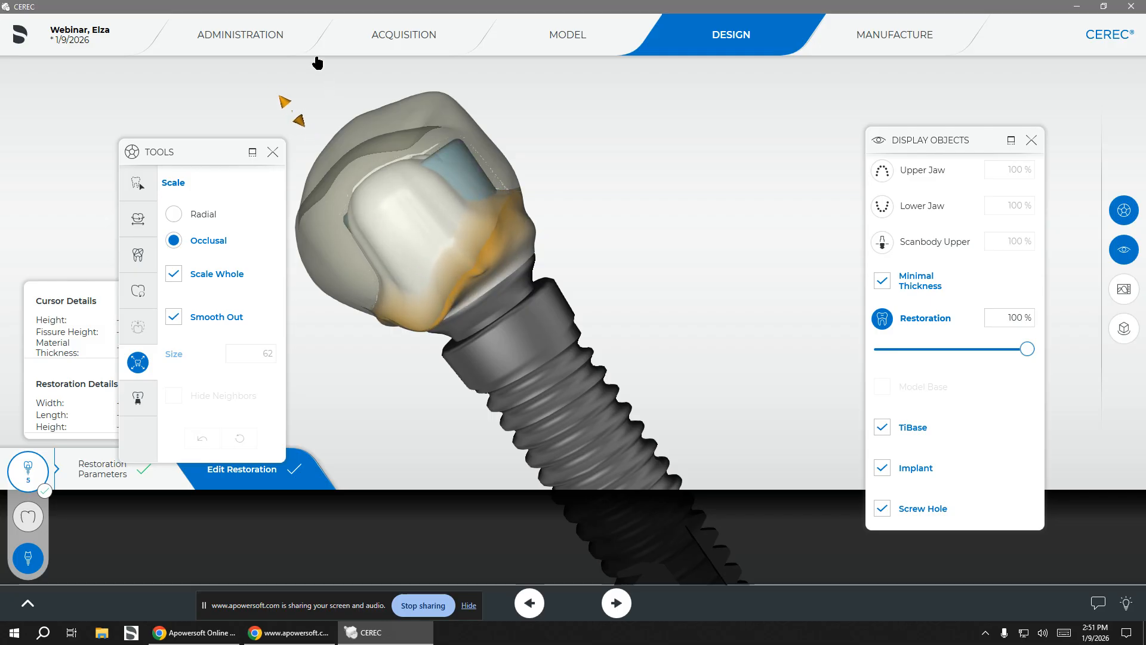
{"action": "mouse_move", "coordinate": [523, 178]}
{"action": "left_mouse_down"}
{"action": "mouse_move", "coordinate": [482, 239]}
{"action": "mouse_move", "coordinate": [451, 242]}
{"action": "left_mouse_up"}
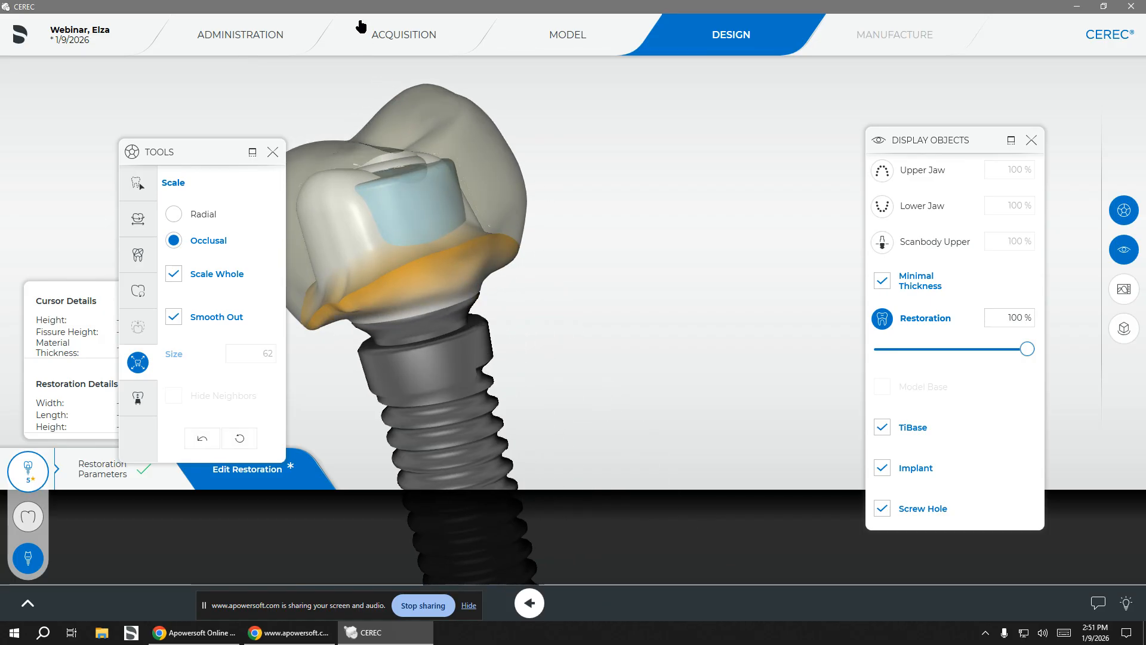
Step: Leave for the Model phase and re-enter Design to recompute the veneering structure over the scaled abutment
{"action": "left_click_drag", "start_coordinate": [593, 312], "coordinate": [571, 17]}
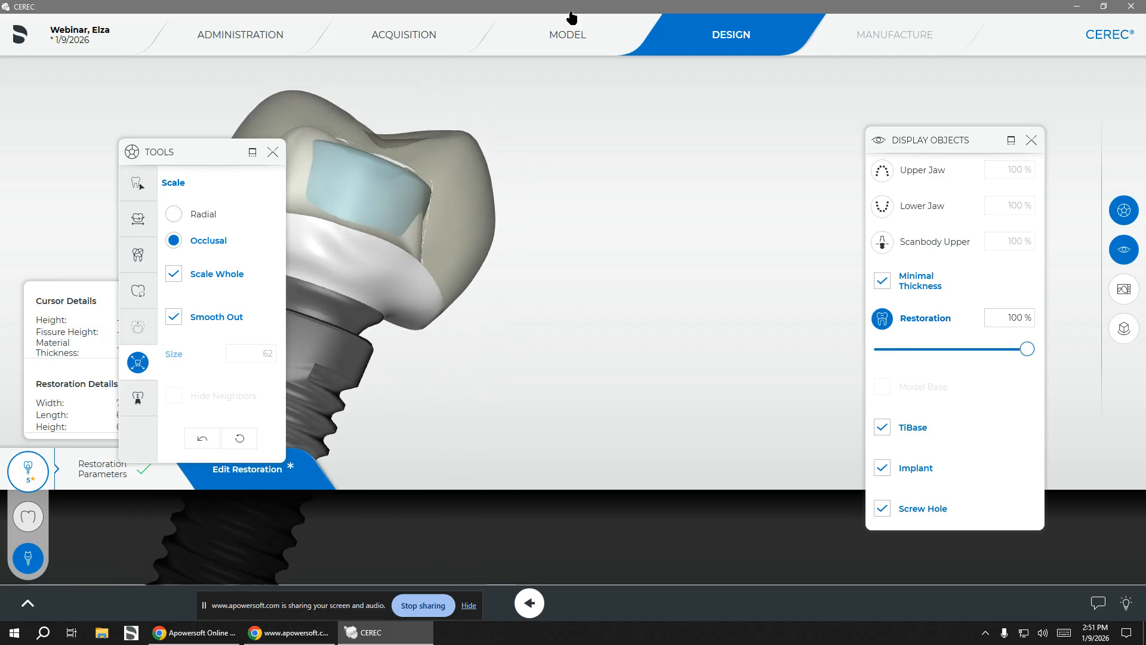
{"action": "left_click", "coordinate": [540, 34]}
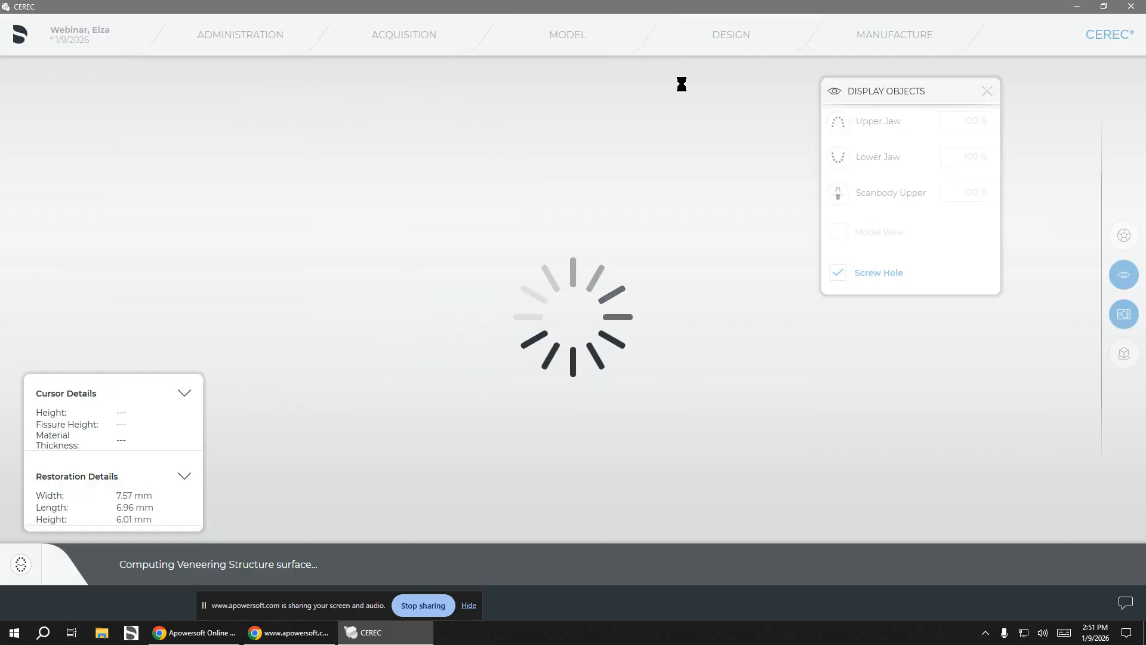
{"action": "left_click", "coordinate": [703, 47]}
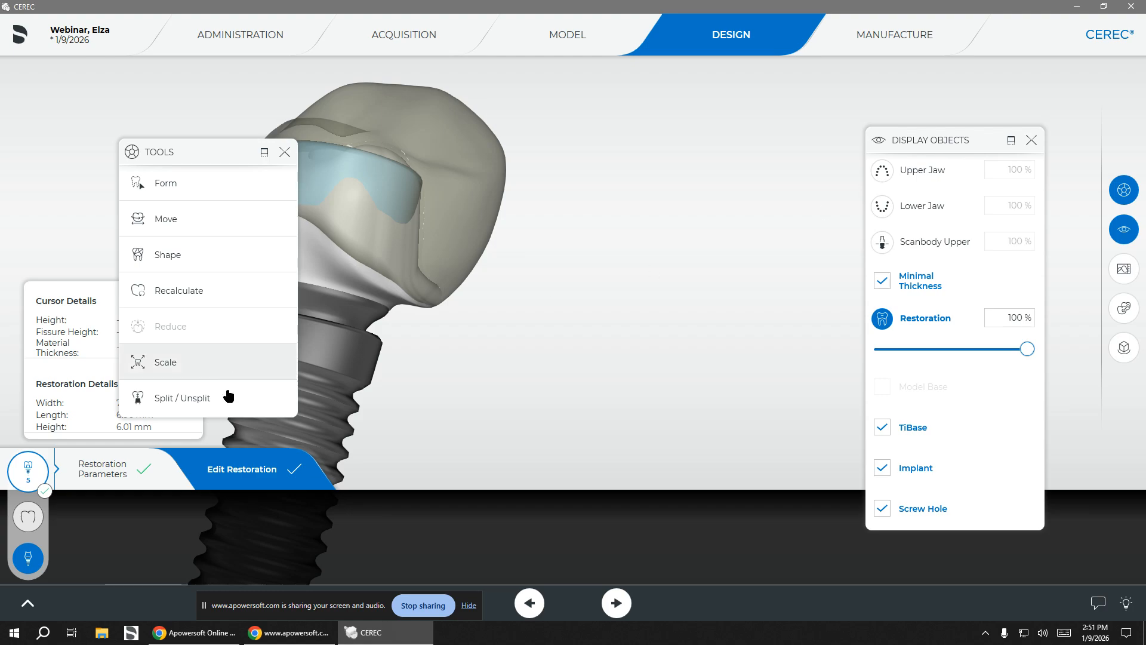
Step: Unsplit the veneering structure and abutment back into a single restoration on the implant
{"action": "left_click", "coordinate": [173, 409]}
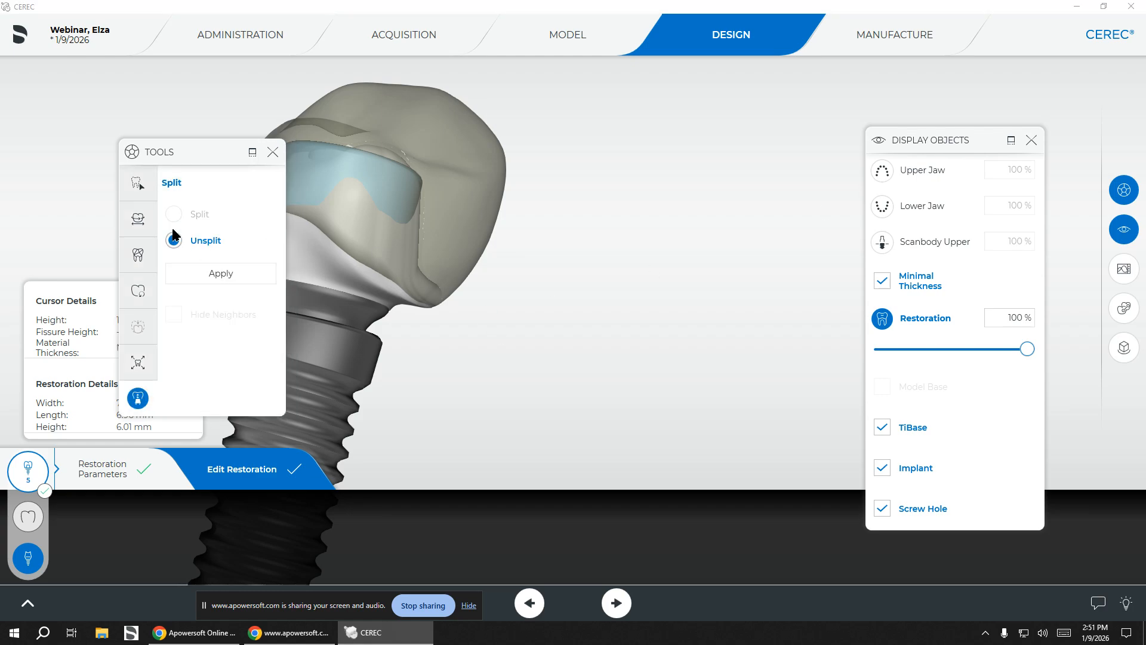
{"action": "left_click", "coordinate": [214, 275]}
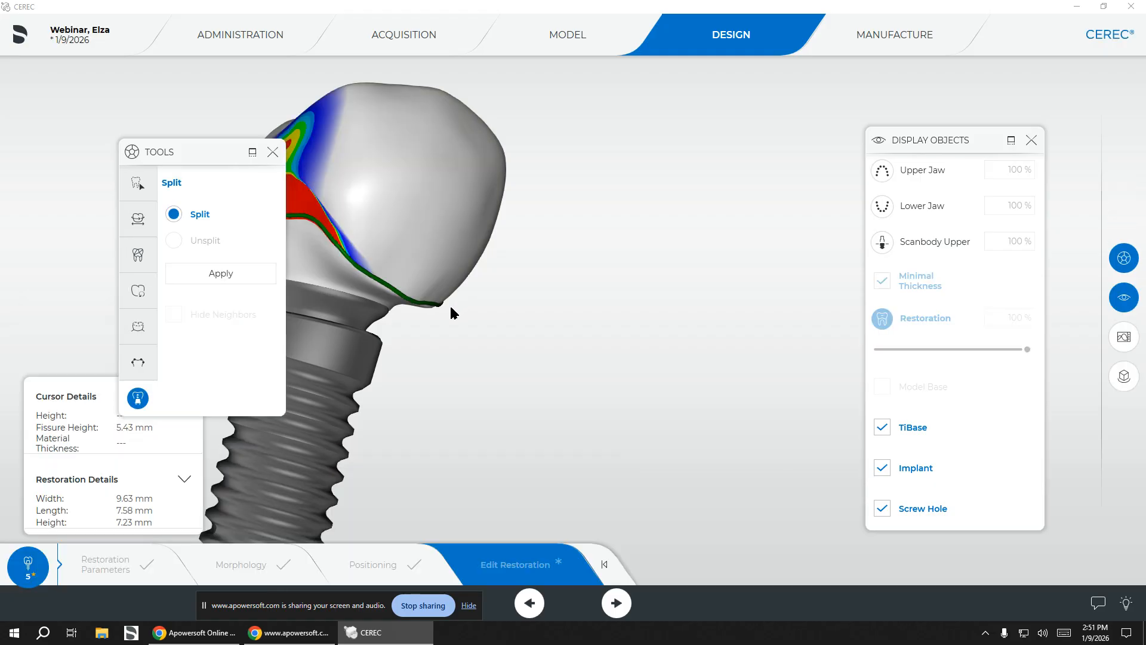
{"action": "middle_click_drag", "start_coordinate": [519, 396], "coordinate": [488, 315]}
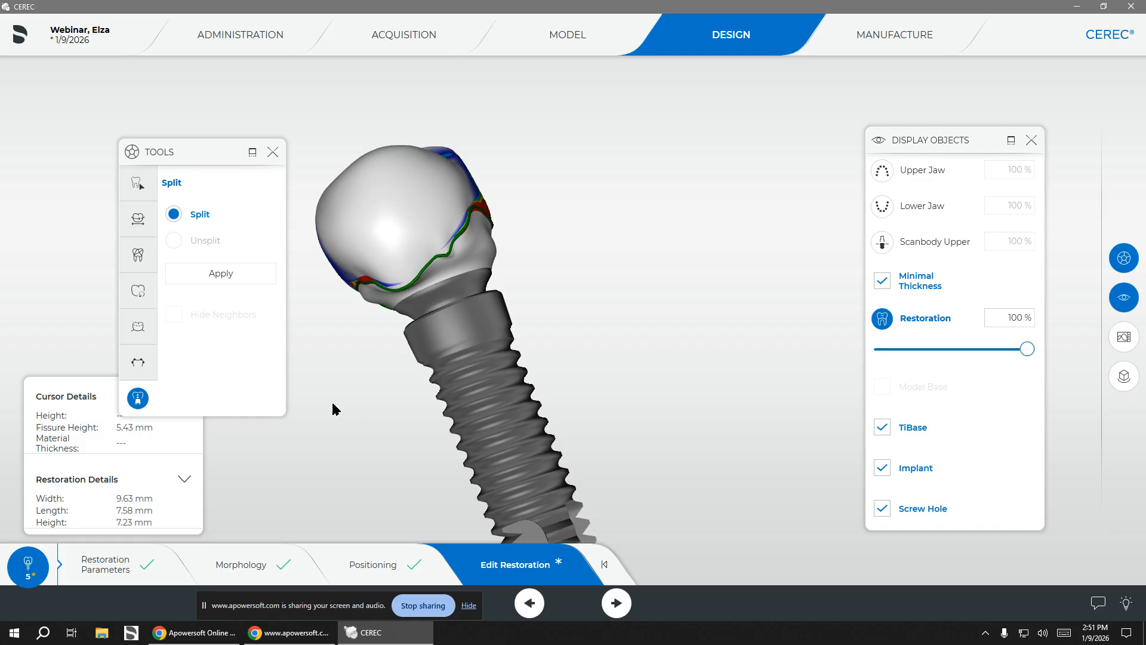
Step: Recalculate the unsplit restoration's proposal and show the upper jaw around it
{"action": "left_click", "coordinate": [138, 255]}
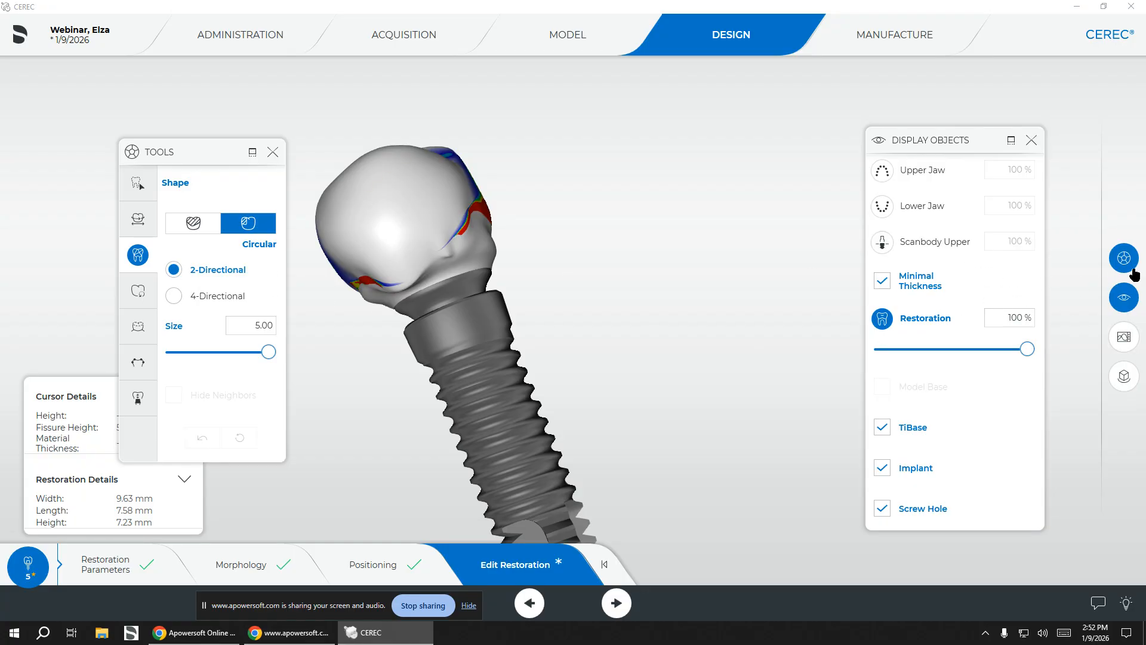
{"action": "left_click", "coordinate": [138, 291]}
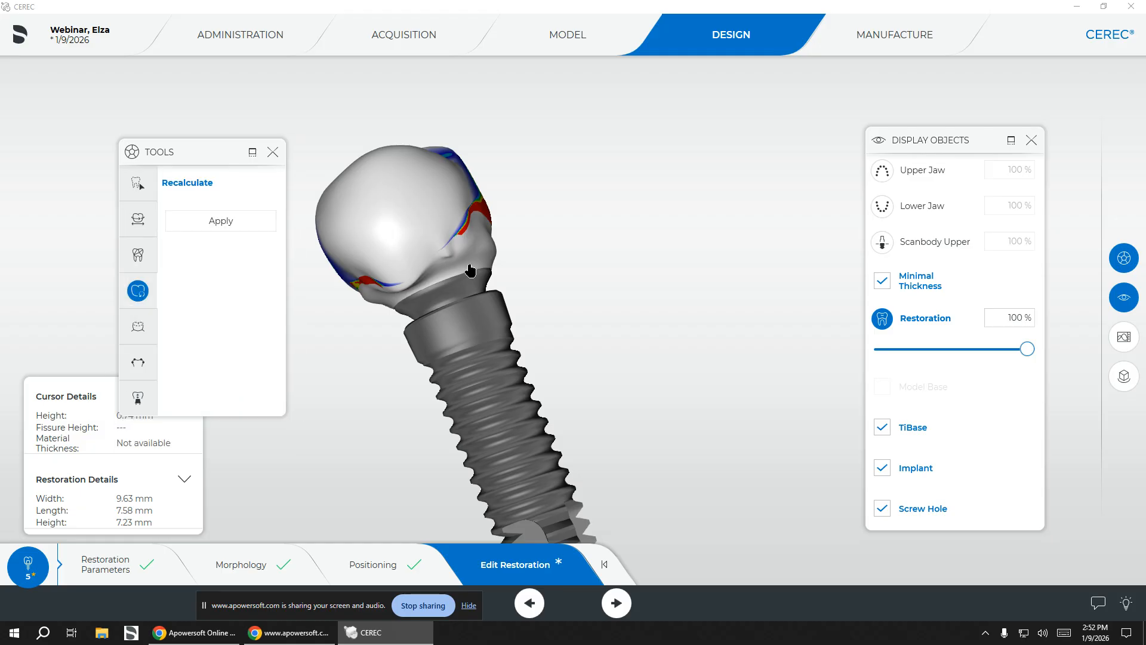
{"action": "left_click", "coordinate": [251, 224]}
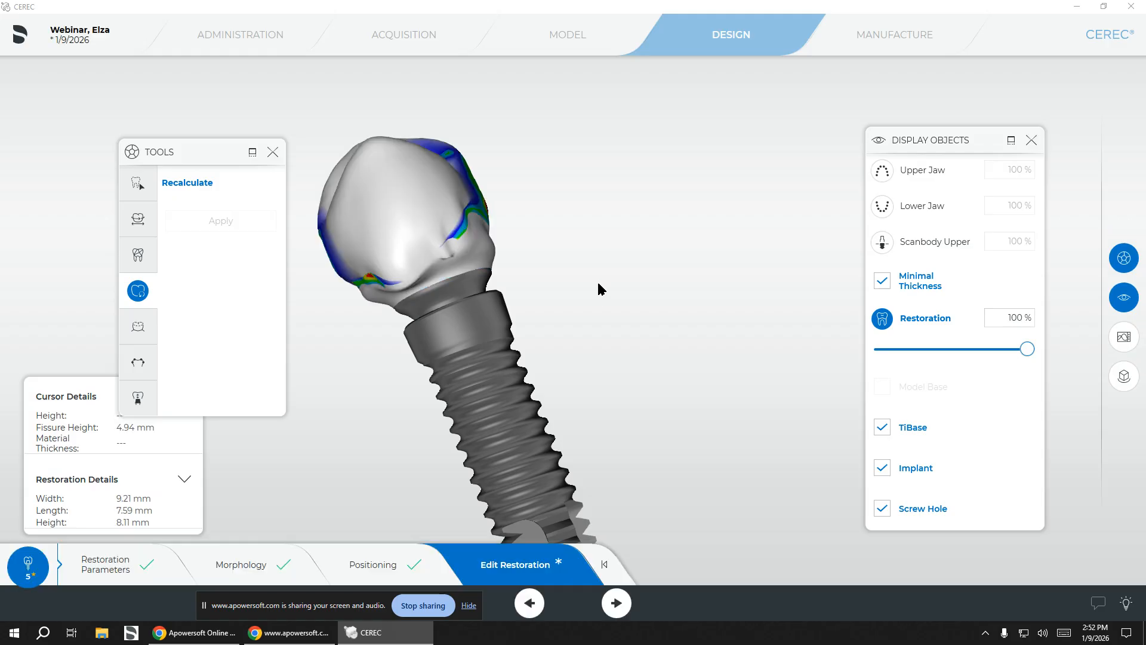
{"action": "middle_click_drag", "start_coordinate": [579, 298], "coordinate": [823, 220]}
{"action": "left_click", "coordinate": [882, 171]}
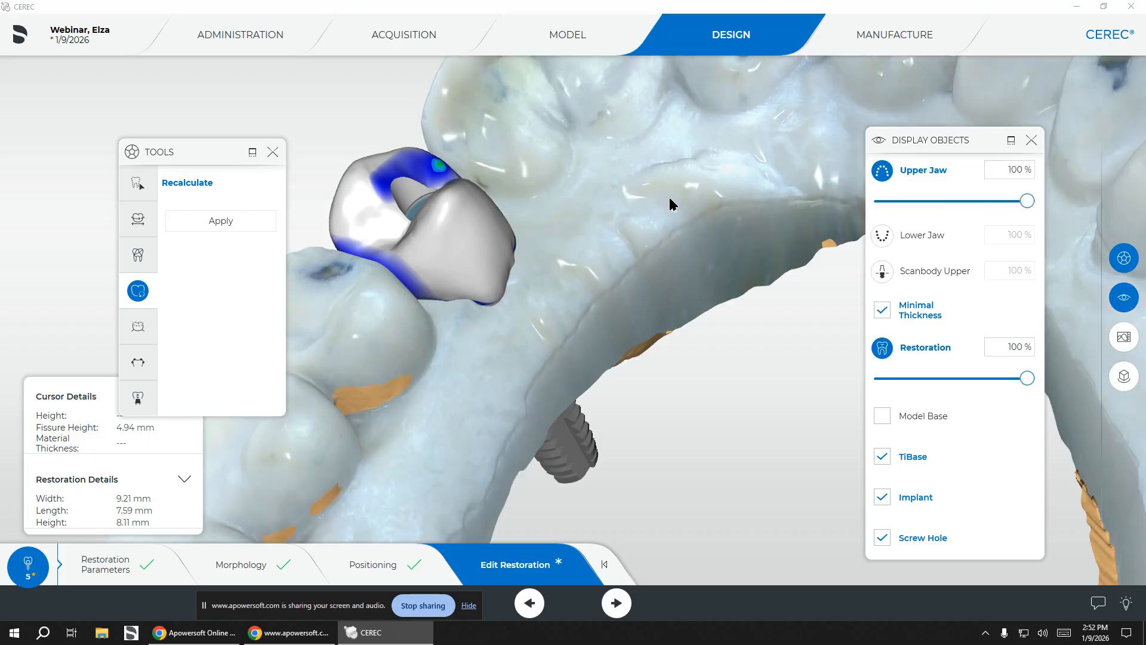
{"action": "middle_click_drag", "start_coordinate": [619, 326], "coordinate": [542, 296]}
Step: Reshape the restoration's palatal, buccal and proximal surfaces with the Circular Shape tool in 2-Directional mode at size 5.00
{"action": "left_click", "coordinate": [138, 255]}
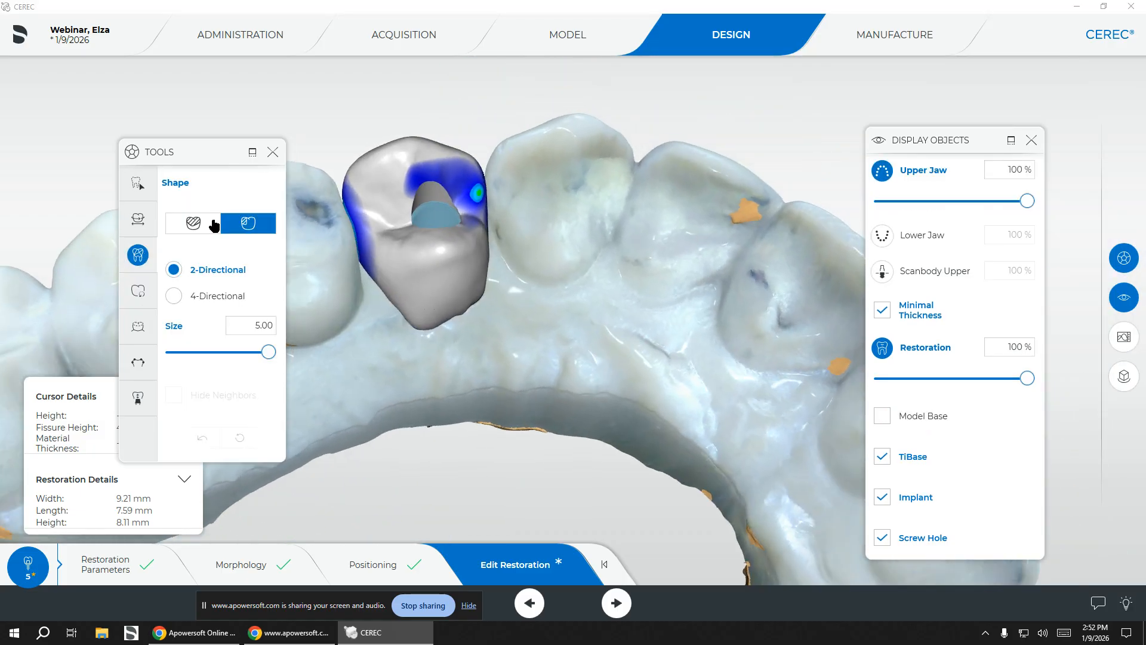
{"action": "left_click_drag", "start_coordinate": [376, 289], "coordinate": [371, 301]}
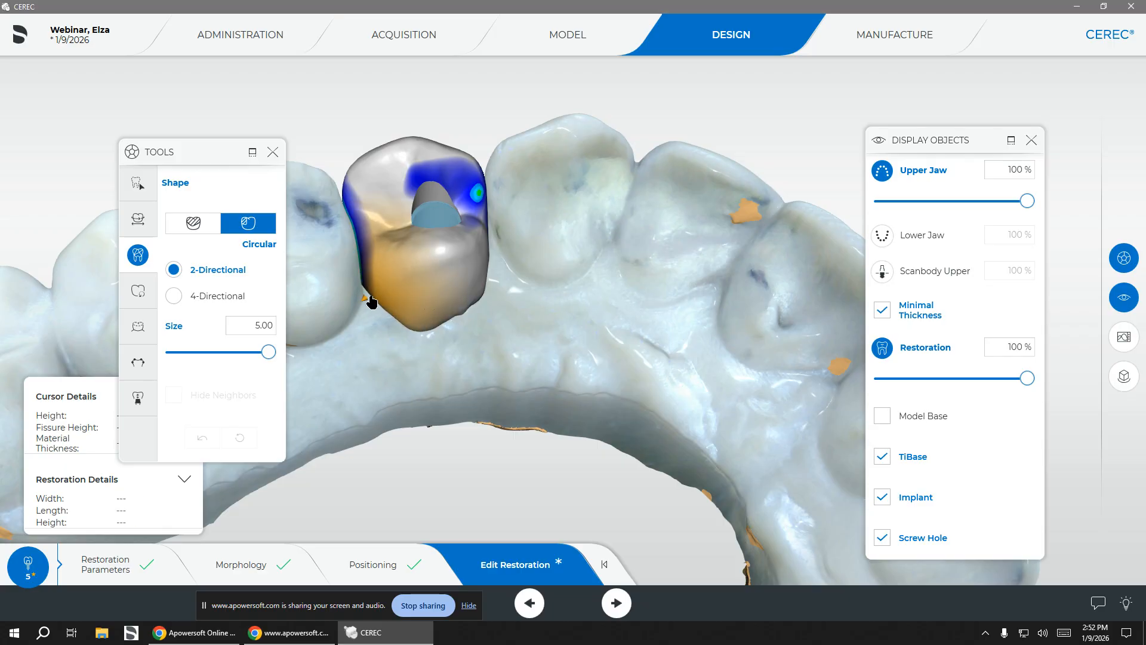
{"action": "left_click_drag", "start_coordinate": [487, 267], "coordinate": [498, 273]}
{"action": "left_click_drag", "start_coordinate": [538, 236], "coordinate": [500, 354]}
{"action": "left_click_drag", "start_coordinate": [453, 156], "coordinate": [454, 145]}
{"action": "mouse_move", "coordinate": [571, 253]}
{"action": "left_mouse_down"}
{"action": "mouse_move", "coordinate": [504, 233]}
{"action": "mouse_move", "coordinate": [455, 148]}
{"action": "left_mouse_up"}
{"action": "left_click_drag", "start_coordinate": [471, 204], "coordinate": [406, 205]}
{"action": "left_click_drag", "start_coordinate": [396, 159], "coordinate": [393, 173]}
{"action": "mouse_move", "coordinate": [338, 205]}
{"action": "left_mouse_down"}
{"action": "mouse_move", "coordinate": [312, 229]}
{"action": "mouse_move", "coordinate": [331, 188]}
{"action": "left_mouse_up"}
Step: Adjust the restoration's mesial and buccal contour with the Circular Shape tool in 4-Directional mode
{"action": "left_click", "coordinate": [173, 296]}
{"action": "right_click_drag", "start_coordinate": [473, 197], "coordinate": [607, 186]}
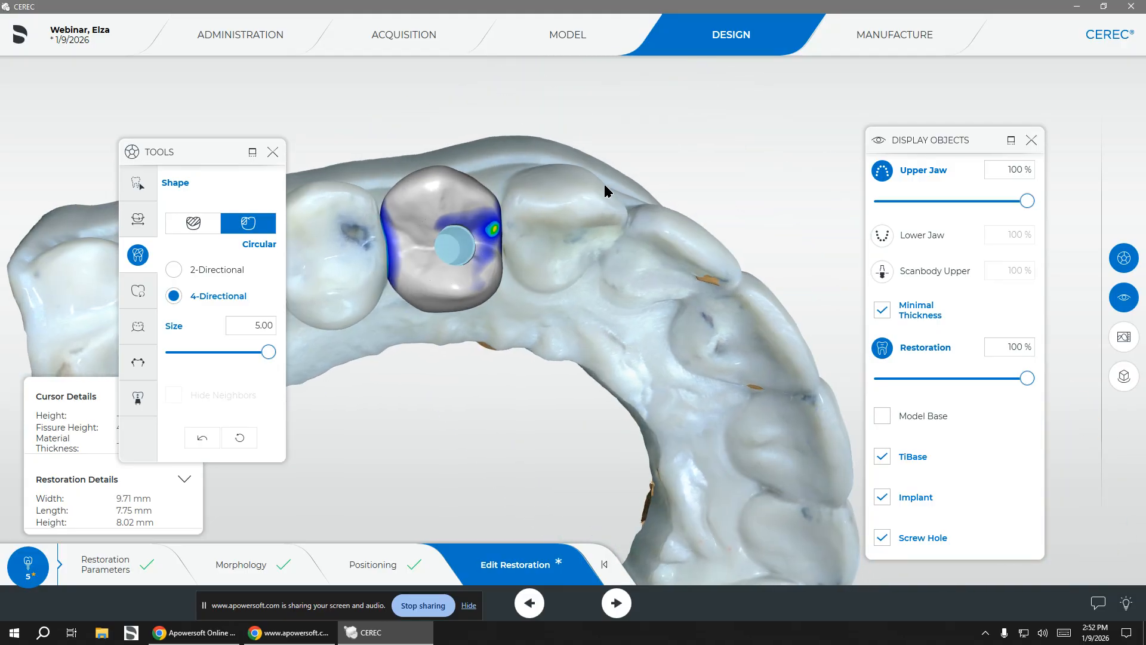
{"action": "mouse_move", "coordinate": [493, 198]}
{"action": "left_mouse_down"}
{"action": "mouse_move", "coordinate": [440, 185]}
{"action": "mouse_move", "coordinate": [413, 195]}
{"action": "mouse_move", "coordinate": [435, 191]}
{"action": "left_mouse_up"}
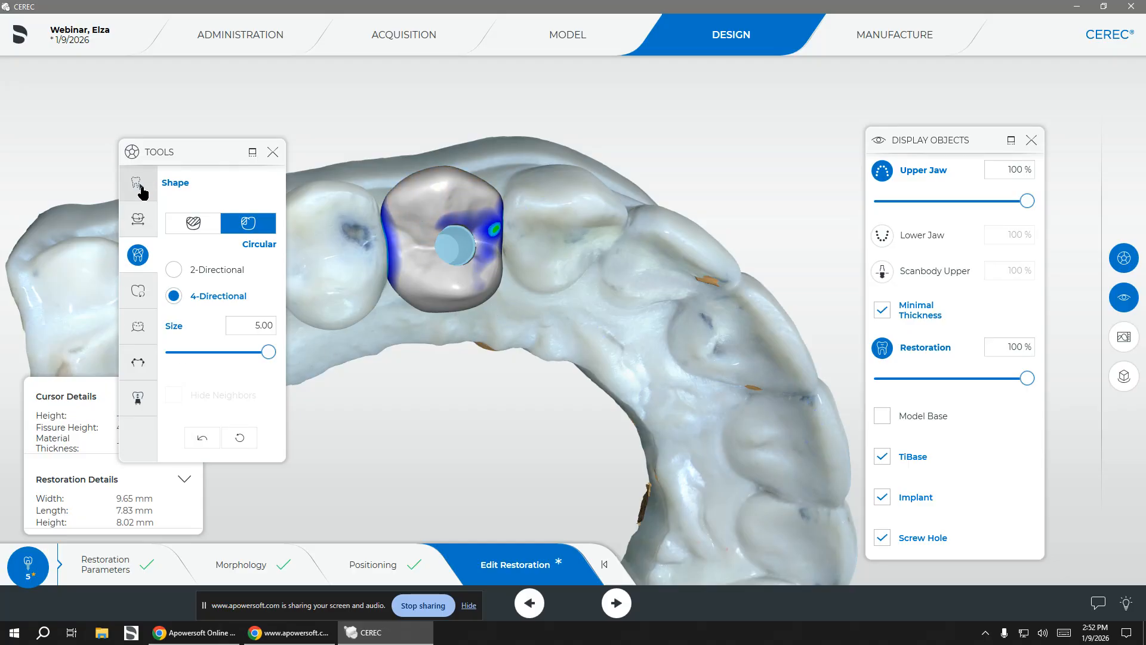
Step: Smooth the restoration's palatal and buccal cusps with the Form tool, at size 4.00 mm and strength 72%
{"action": "left_click", "coordinate": [137, 183]}
{"action": "left_click", "coordinate": [143, 186]}
{"action": "middle_click_drag", "start_coordinate": [362, 365], "coordinate": [394, 323]}
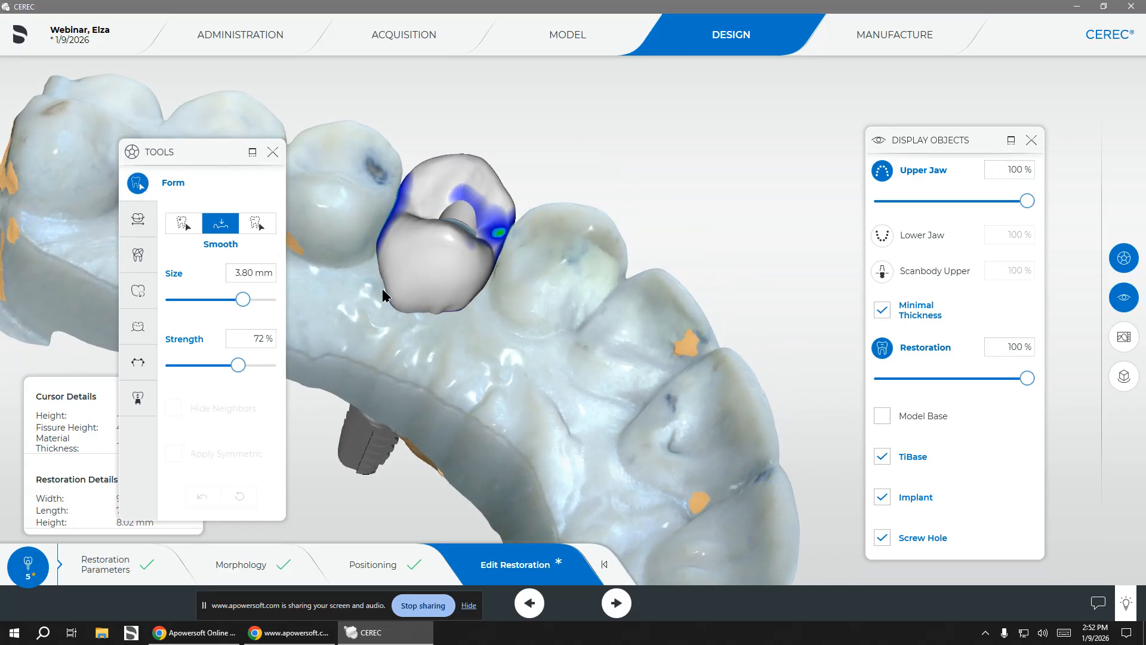
{"action": "scroll", "coordinate": [424, 306], "scroll_direction": "up", "scroll_amount": 1, "text": "ctrl"}
{"action": "mouse_move", "coordinate": [424, 306]}
{"action": "left_mouse_down"}
{"action": "mouse_move", "coordinate": [463, 309]}
{"action": "mouse_move", "coordinate": [454, 310]}
{"action": "left_mouse_up"}
{"action": "middle_click_drag", "start_coordinate": [532, 309], "coordinate": [448, 279]}
{"action": "middle_click_drag", "start_coordinate": [524, 292], "coordinate": [549, 269]}
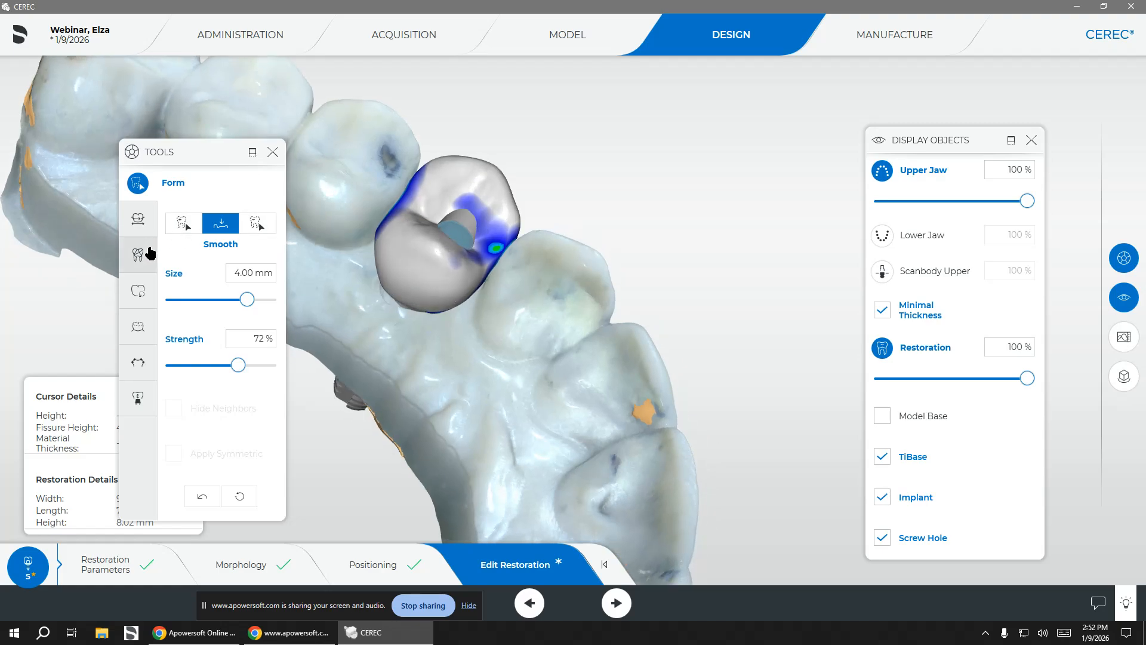
{"action": "middle_click_drag", "start_coordinate": [583, 325], "coordinate": [509, 233]}
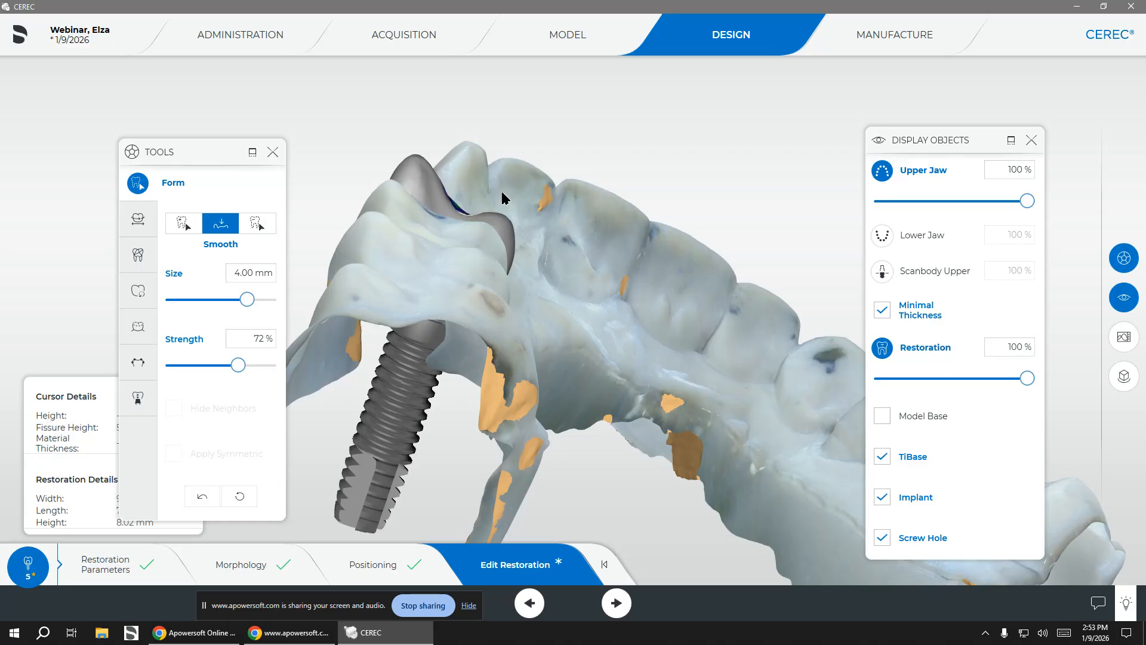
{"action": "middle_click_drag", "start_coordinate": [452, 220], "coordinate": [468, 202]}
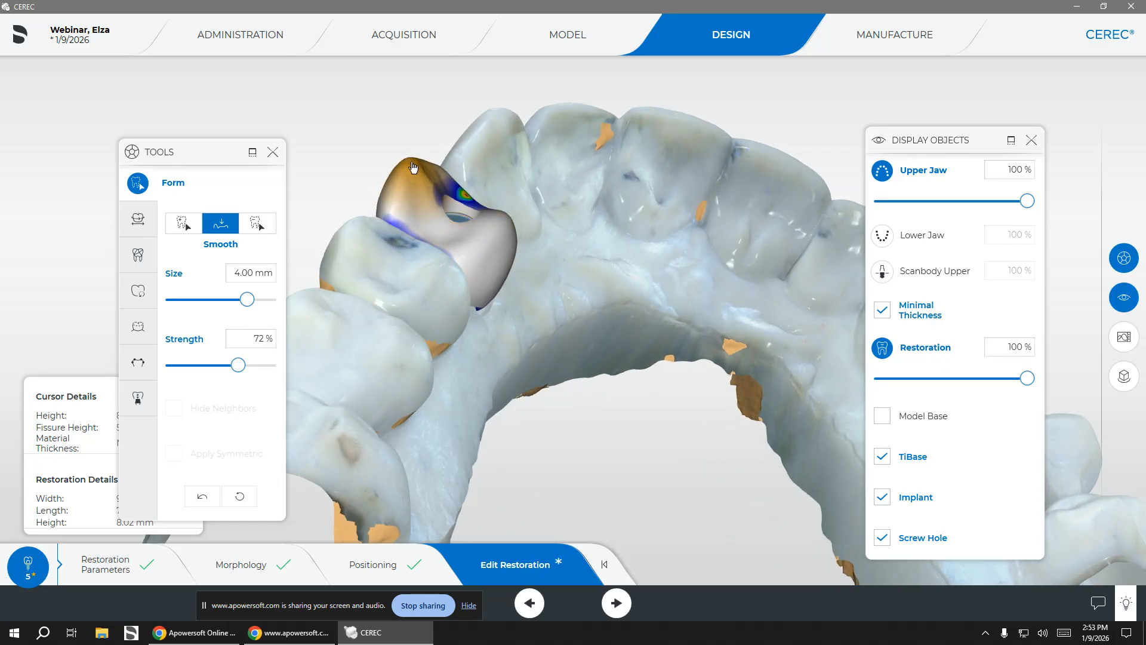
{"action": "mouse_move", "coordinate": [611, 246]}
{"action": "middle_mouse_down"}
{"action": "mouse_move", "coordinate": [627, 209]}
{"action": "mouse_move", "coordinate": [611, 145]}
{"action": "mouse_move", "coordinate": [589, 182]}
{"action": "mouse_move", "coordinate": [406, 222]}
{"action": "middle_mouse_up"}
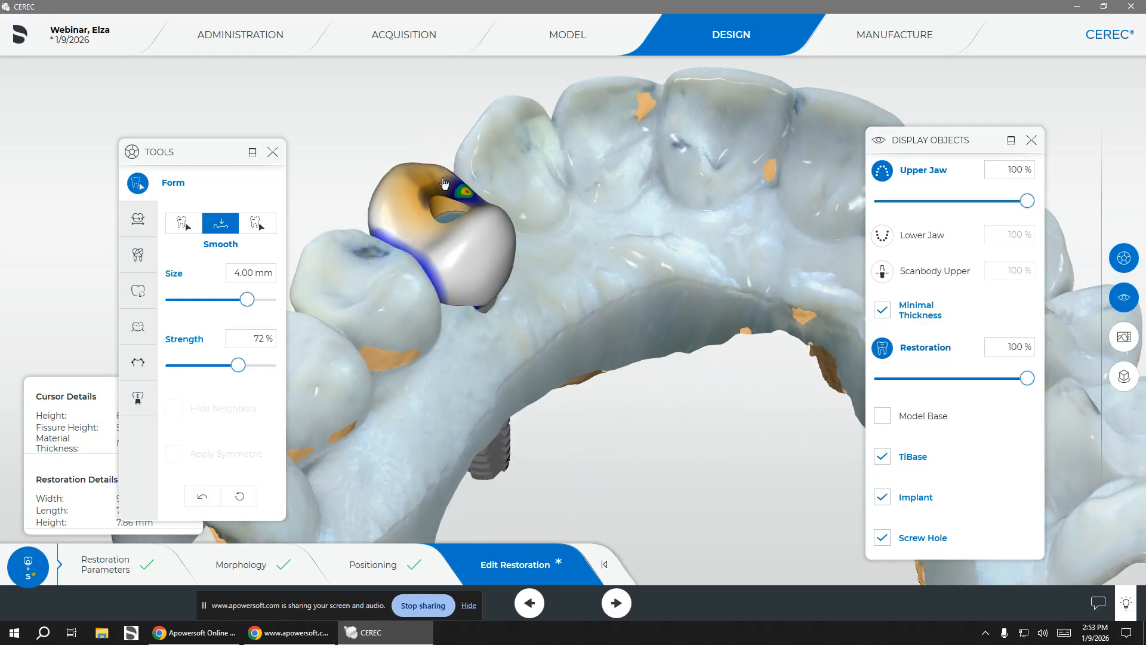
{"action": "middle_click_drag", "start_coordinate": [542, 297], "coordinate": [477, 299]}
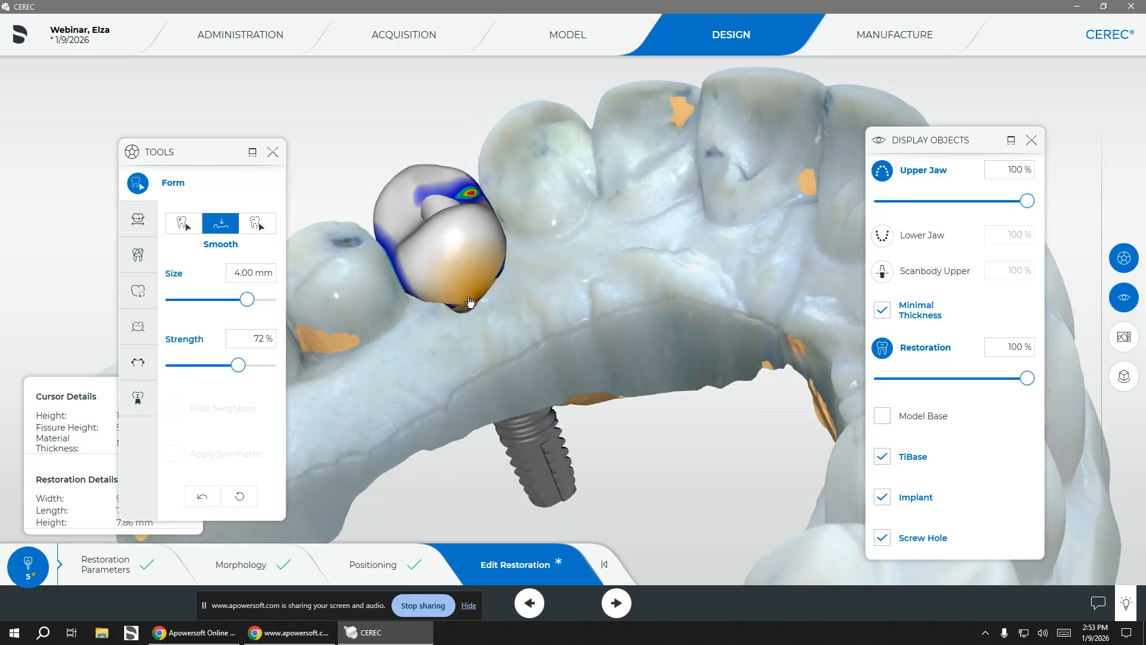
Step: Examine the restoration's underside and thin areas around the implant, with the upper jaw temporarily hidden
{"action": "middle_click_drag", "start_coordinate": [563, 282], "coordinate": [539, 291]}
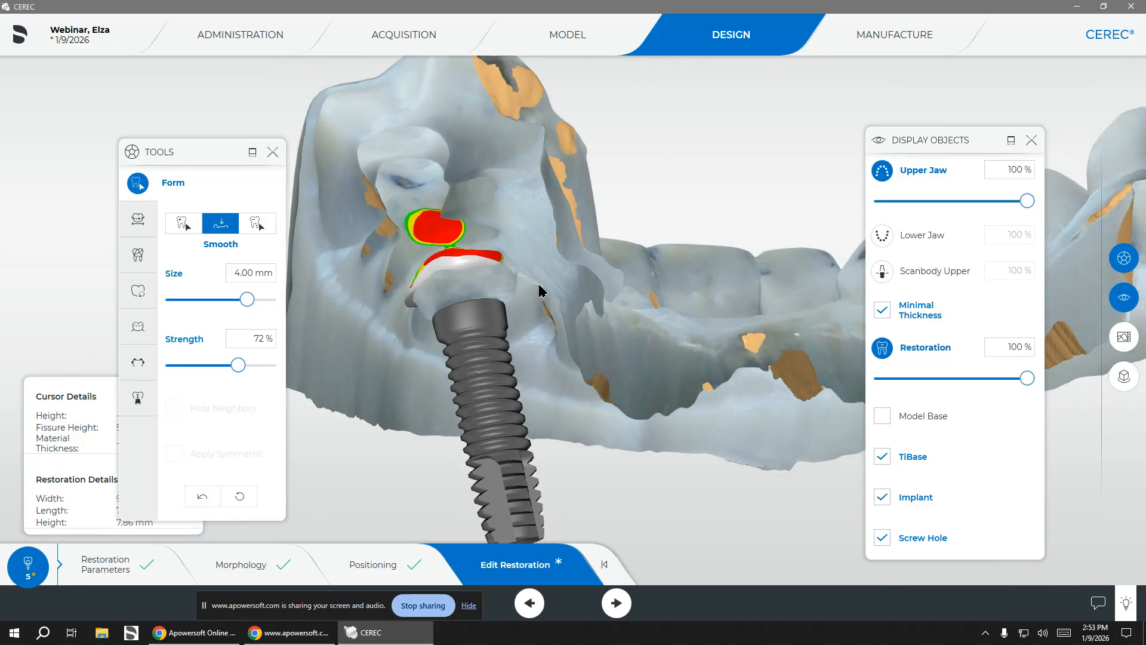
{"action": "middle_click_drag", "start_coordinate": [437, 232], "coordinate": [478, 260]}
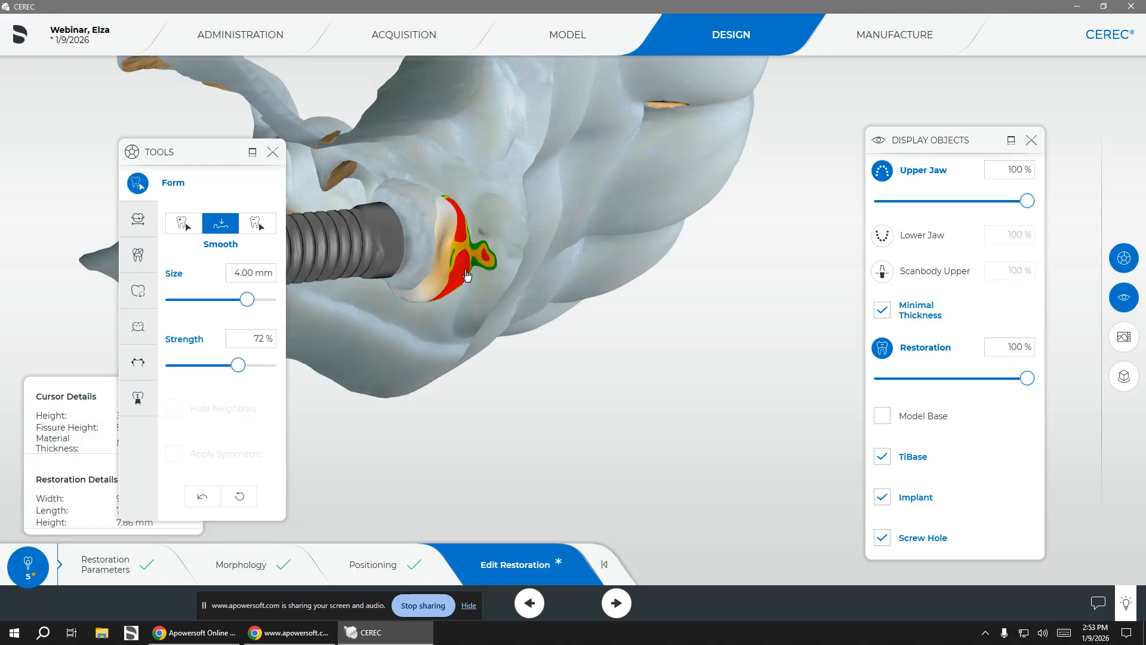
{"action": "middle_click_drag", "start_coordinate": [410, 293], "coordinate": [398, 229]}
{"action": "left_click", "coordinate": [886, 177]}
{"action": "middle_click_drag", "start_coordinate": [548, 327], "coordinate": [678, 377]}
{"action": "middle_click_drag", "start_coordinate": [459, 126], "coordinate": [502, 227]}
{"action": "left_click", "coordinate": [886, 172]}
{"action": "middle_click_drag", "start_coordinate": [836, 184], "coordinate": [605, 353]}
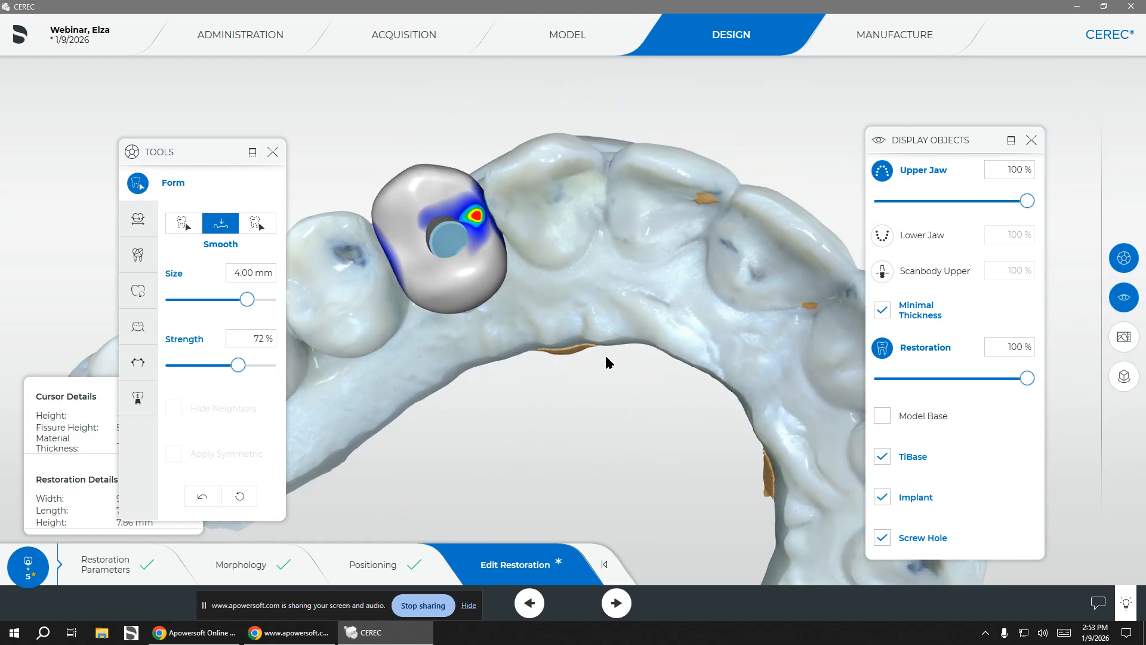
Step: Examine the screw channel opening and thin mesial area against the neighboring teeth from occlusal and palatal views
{"action": "left_click", "coordinate": [272, 153]}
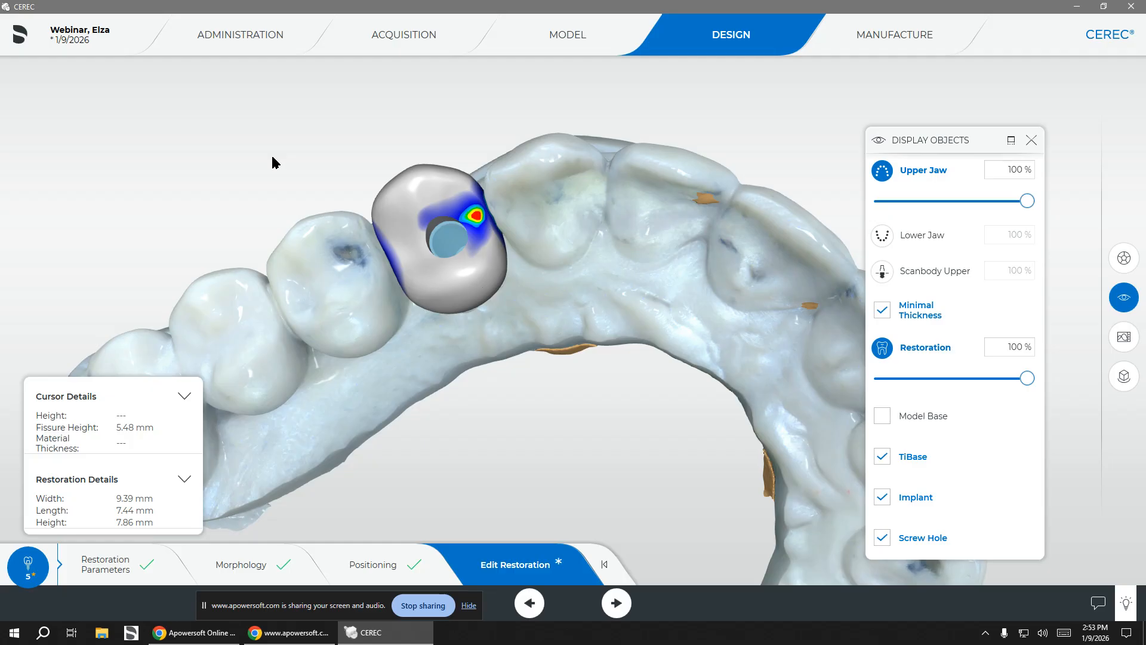
{"action": "middle_click_drag", "start_coordinate": [560, 351], "coordinate": [532, 342]}
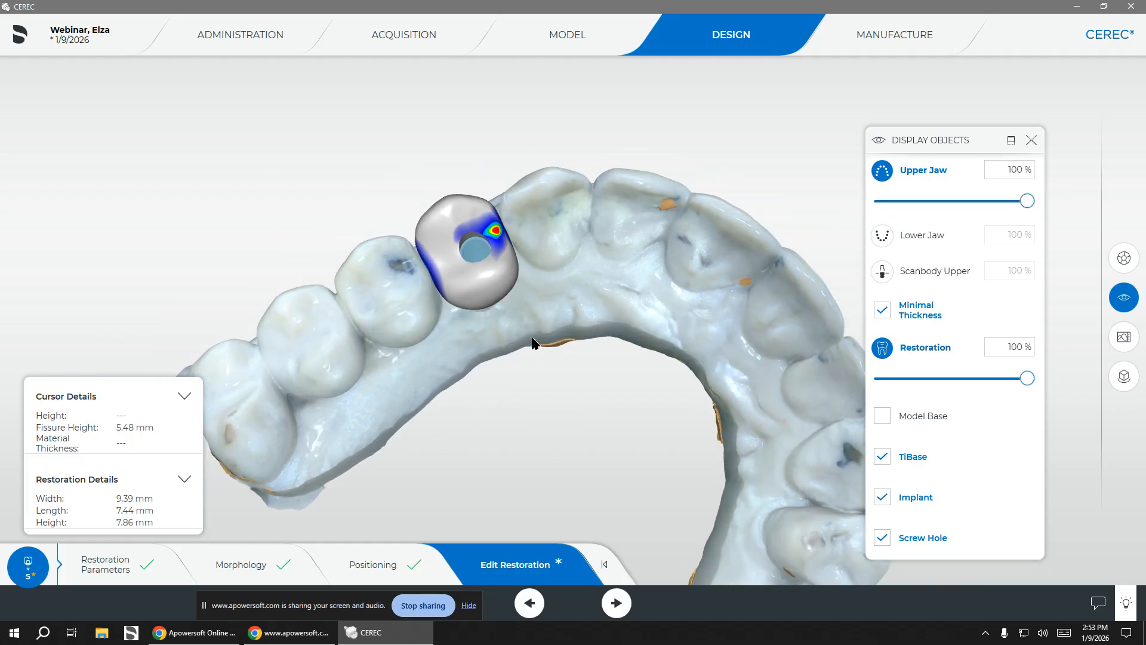
{"action": "left_click", "coordinate": [1125, 259]}
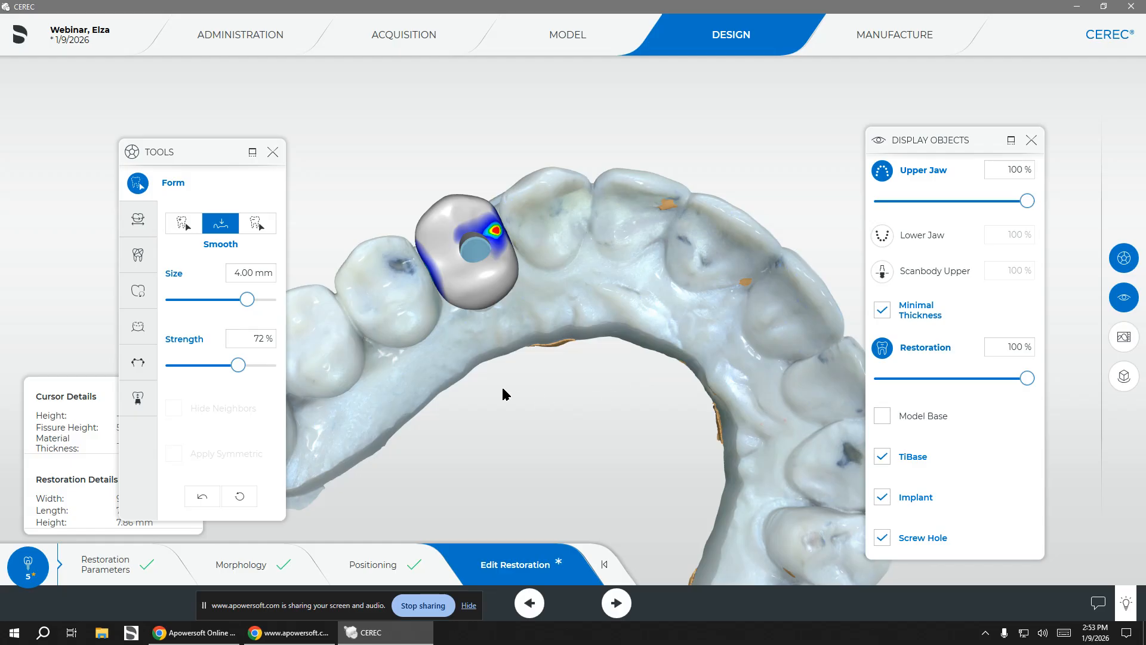
{"action": "middle_click_drag", "start_coordinate": [534, 371], "coordinate": [503, 312]}
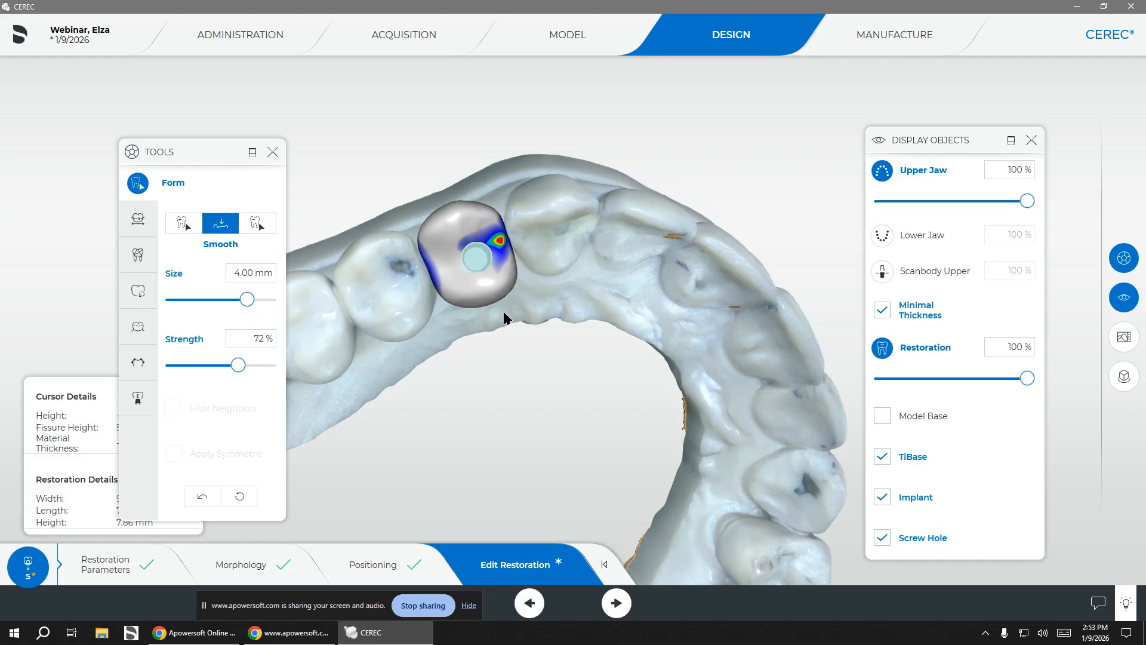
{"action": "left_click_drag", "start_coordinate": [489, 254], "coordinate": [501, 257]}
{"action": "right_click_drag", "start_coordinate": [431, 337], "coordinate": [465, 336]}
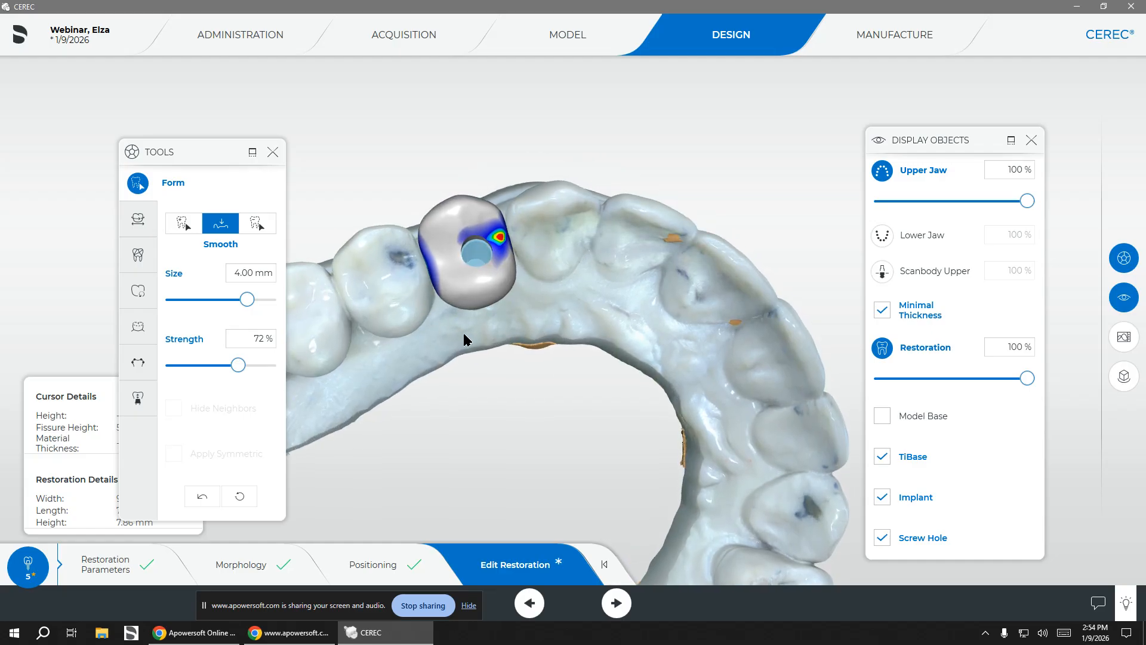
{"action": "right_click_drag", "start_coordinate": [536, 286], "coordinate": [545, 274]}
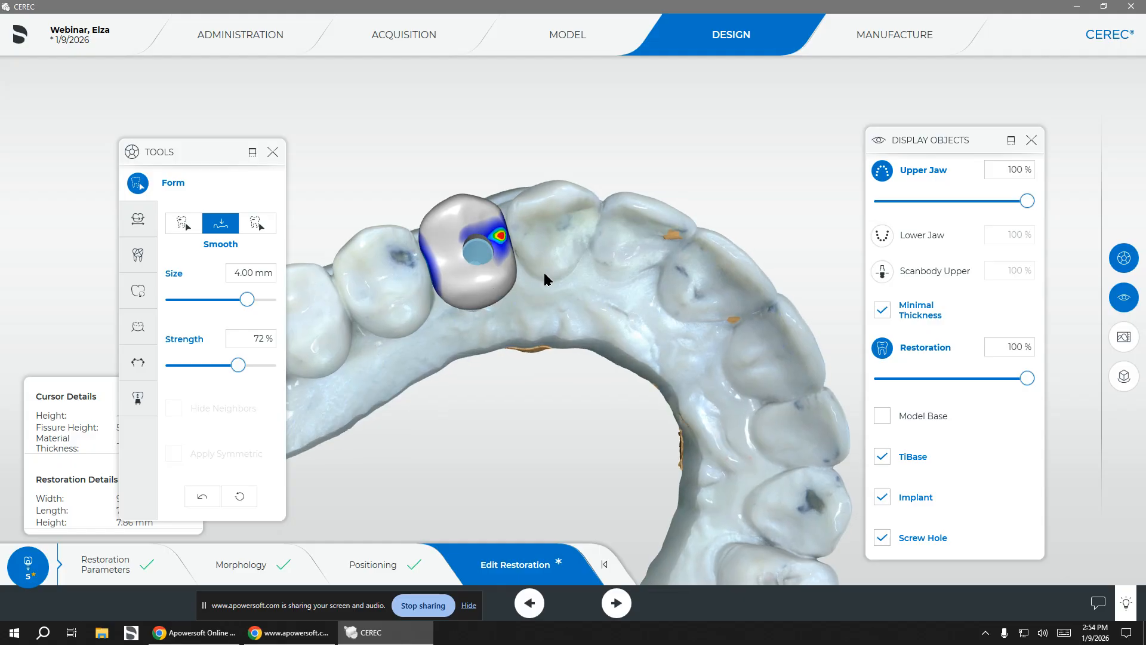
{"action": "right_click_drag", "start_coordinate": [531, 203], "coordinate": [531, 227]}
{"action": "right_click_drag", "start_coordinate": [509, 339], "coordinate": [477, 344]}
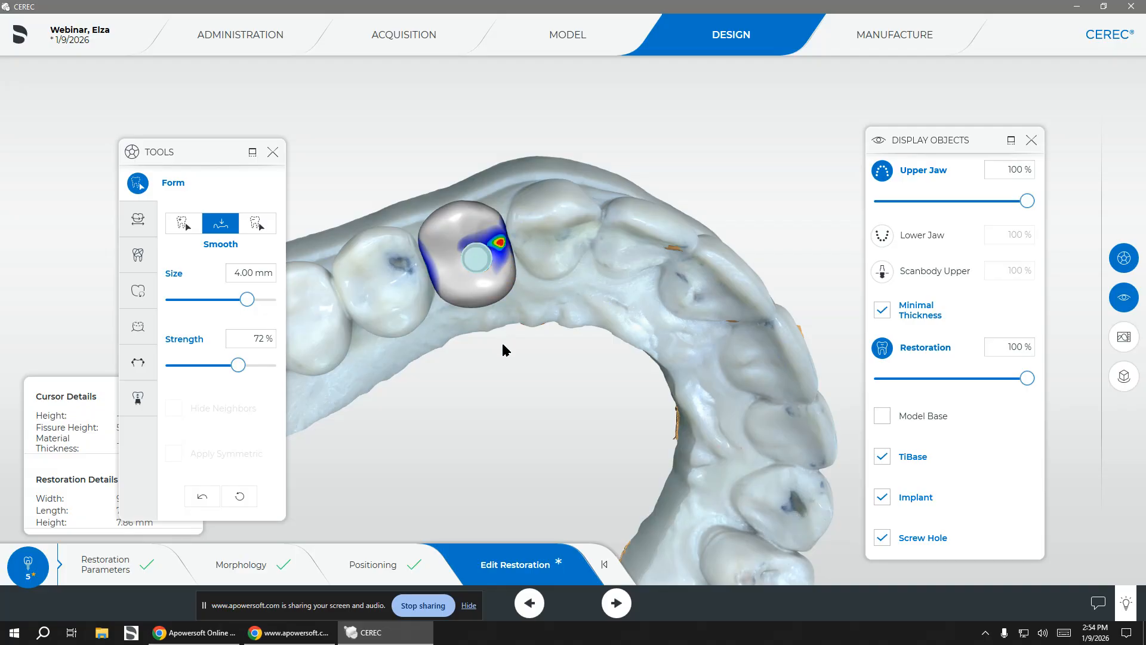
{"action": "right_click_drag", "start_coordinate": [509, 357], "coordinate": [473, 207]}
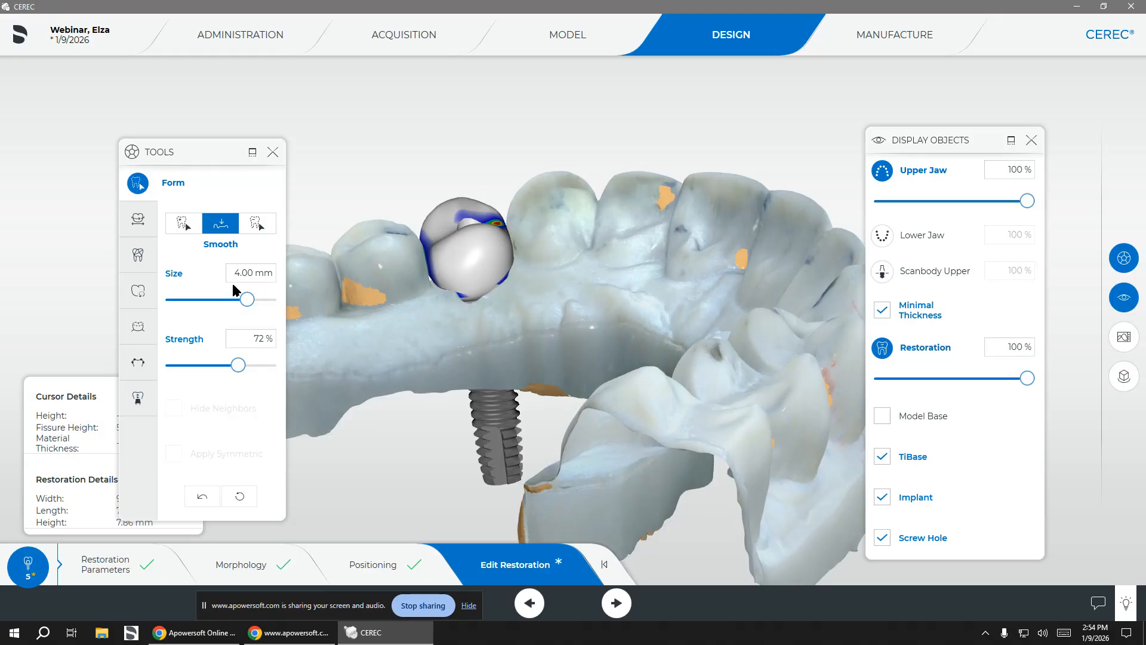
Step: Reshape the restoration's palatal and proximal surfaces with the Circular Shape tool in 2-Directional mode at size 5.00
{"action": "left_click", "coordinate": [136, 255]}
{"action": "left_click", "coordinate": [244, 226]}
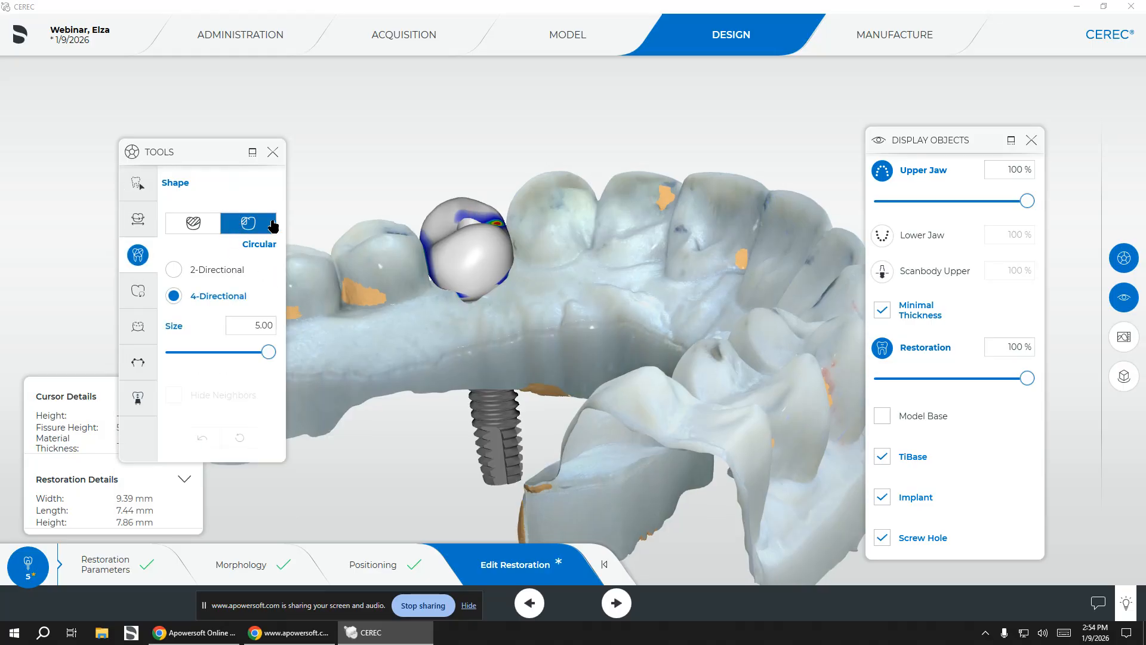
{"action": "left_click", "coordinate": [173, 270]}
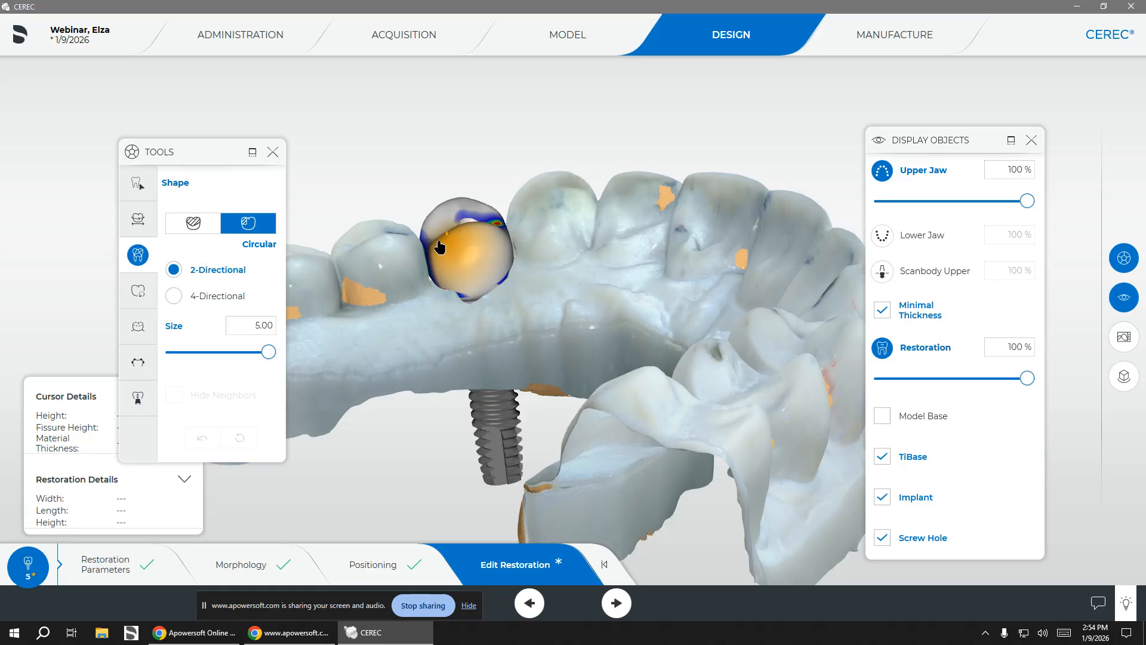
{"action": "left_click", "coordinate": [457, 243]}
{"action": "left_click", "coordinate": [499, 228]}
{"action": "right_click_drag", "start_coordinate": [499, 228], "coordinate": [396, 239]}
{"action": "left_click", "coordinate": [427, 245]}
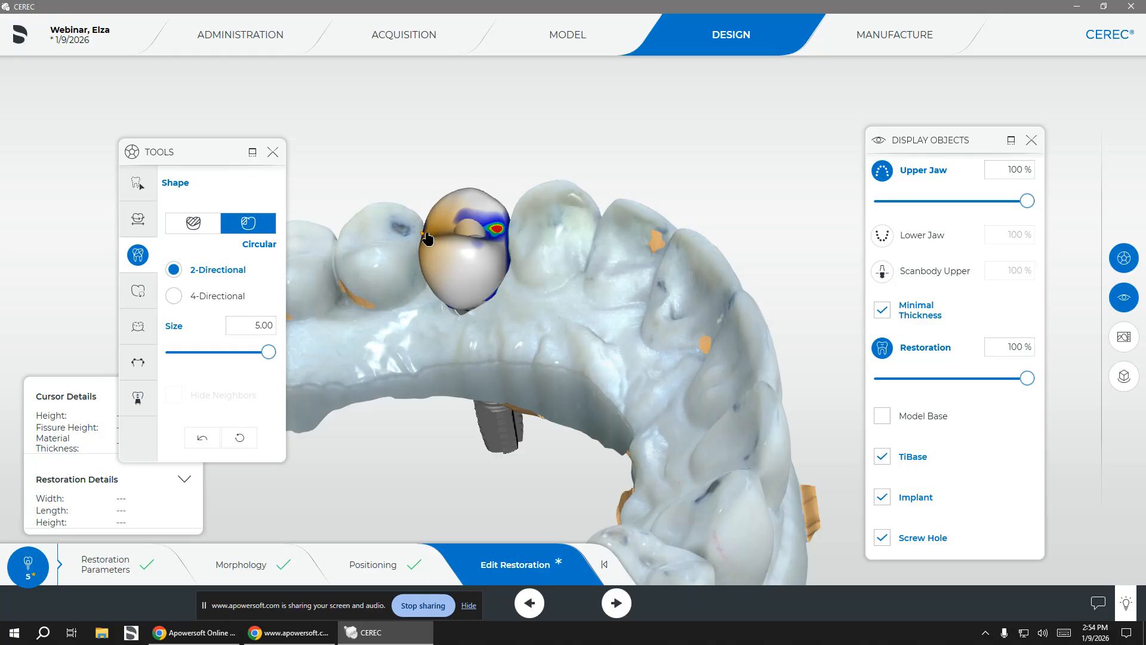
Step: Reduce the Circular Shape size to 4.00 and build up the restoration's thin mesial side
{"action": "right_click_drag", "start_coordinate": [560, 223], "coordinate": [525, 229]}
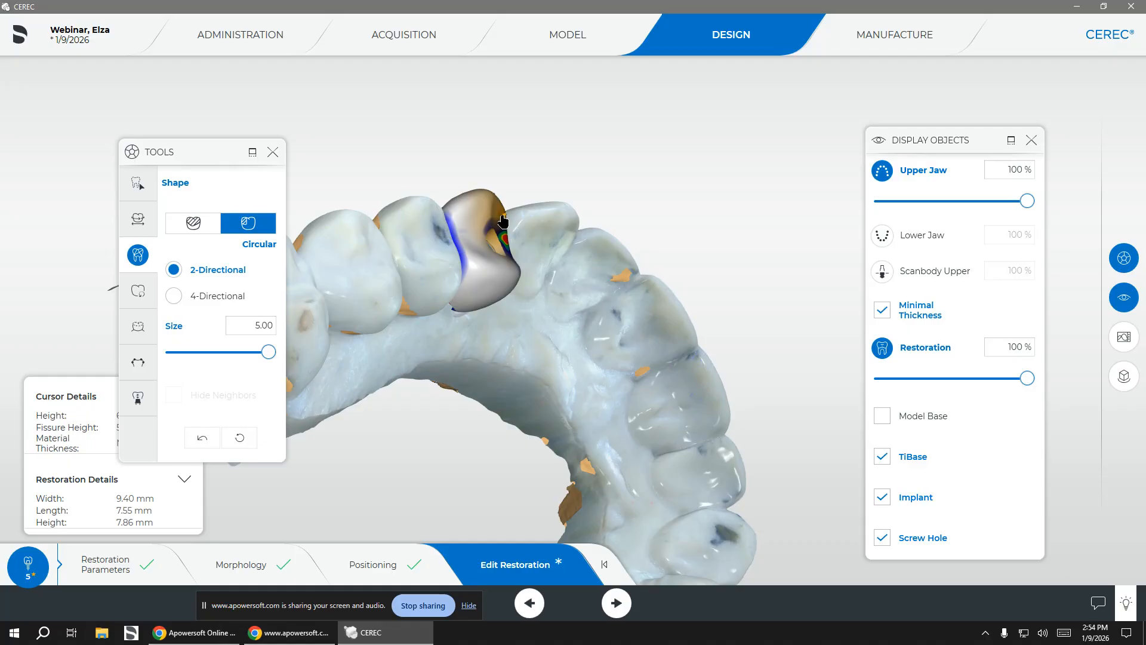
{"action": "right_click_drag", "start_coordinate": [522, 221], "coordinate": [508, 241]}
{"action": "scroll", "coordinate": [506, 243], "scroll_direction": "down", "scroll_amount": 2, "text": "ctrl"}
{"action": "left_click_drag", "start_coordinate": [506, 245], "coordinate": [505, 298]}
{"action": "right_click_drag", "start_coordinate": [556, 308], "coordinate": [394, 334]}
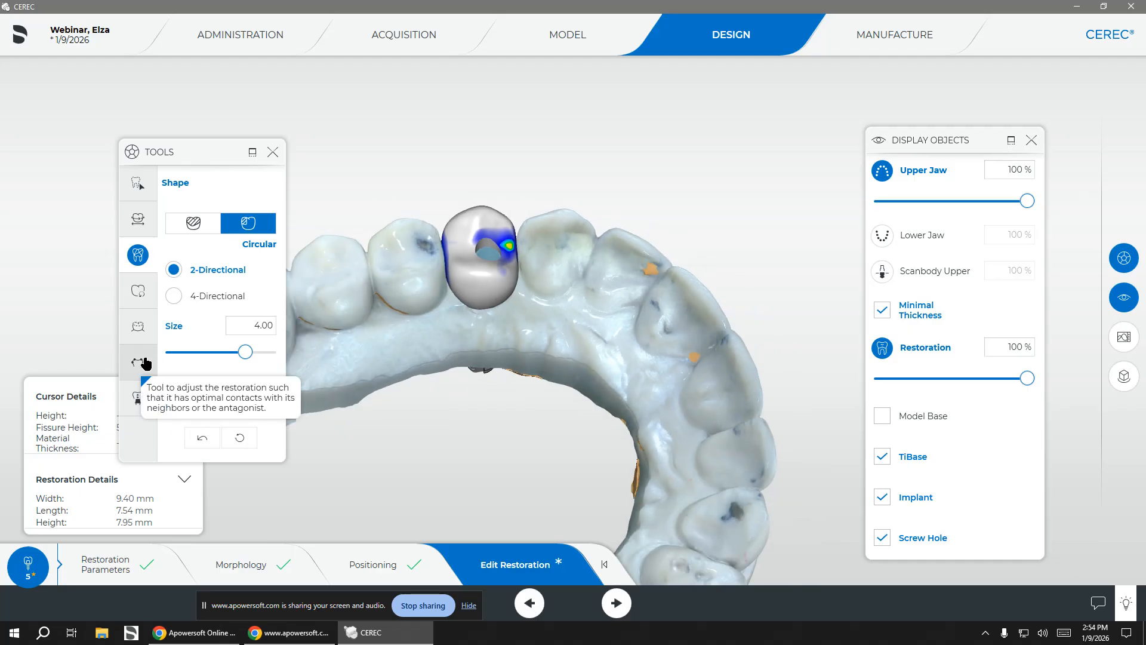
Step: Split the reshaped restoration into an abutment and a separate crown
{"action": "left_click", "coordinate": [137, 398]}
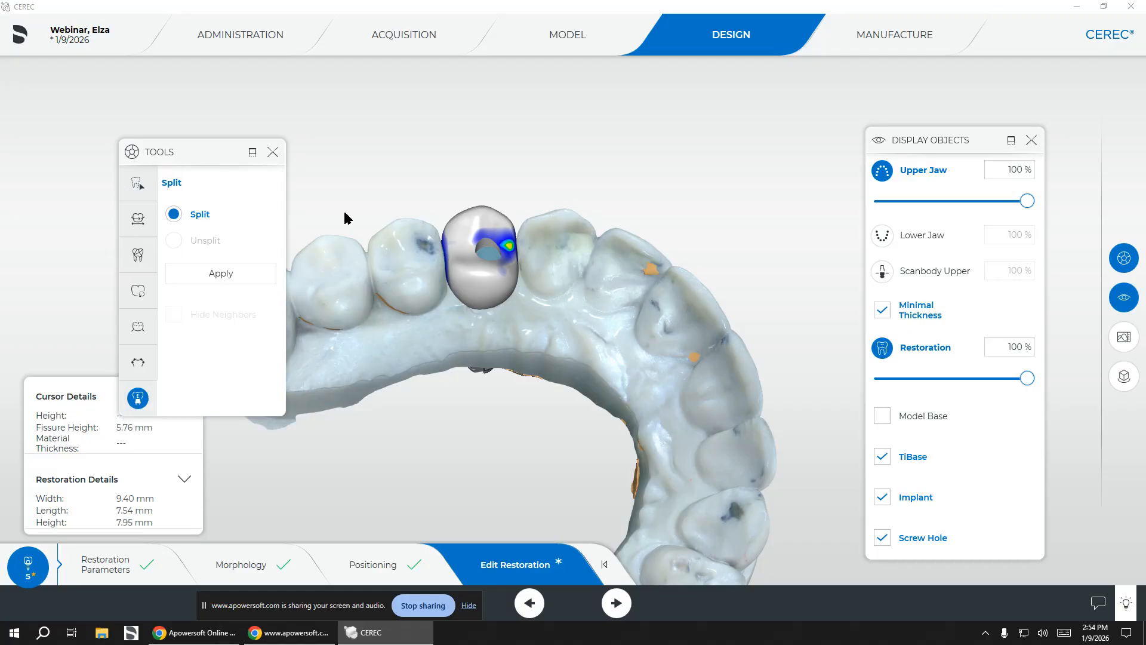
{"action": "left_click", "coordinate": [221, 274]}
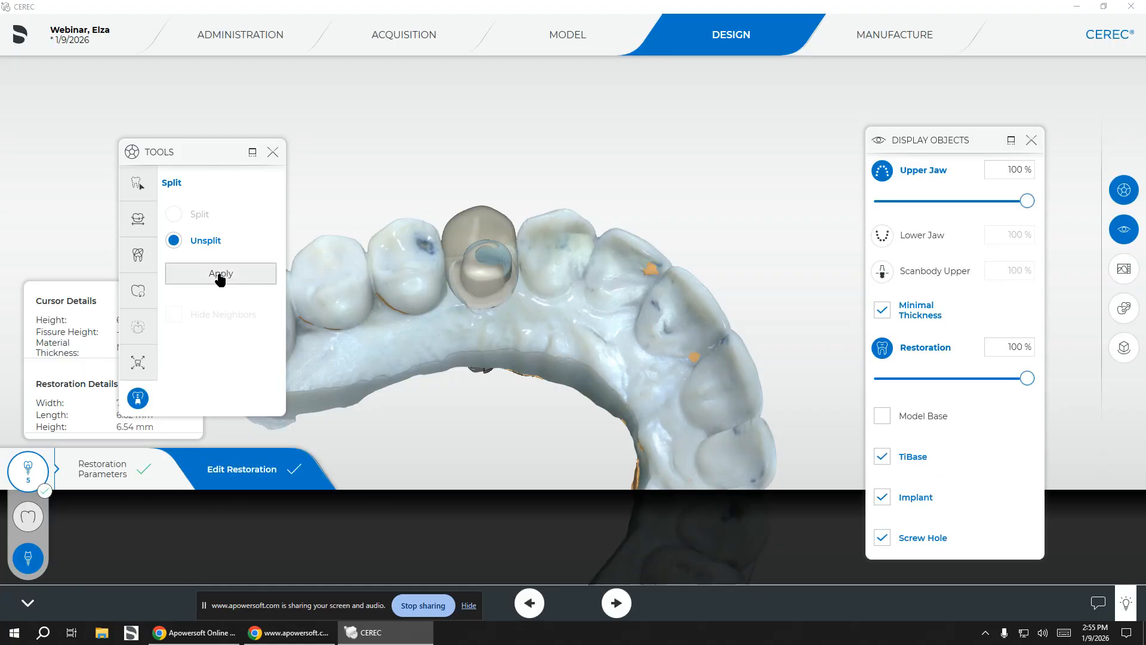
Step: Hide the minimal thickness and upper jaw, then examine the split abutment inside the crown from several sides
{"action": "scroll", "coordinate": [556, 323], "scroll_direction": "up", "scroll_amount": 2}
{"action": "right_click_drag", "start_coordinate": [556, 322], "coordinate": [460, 199]}
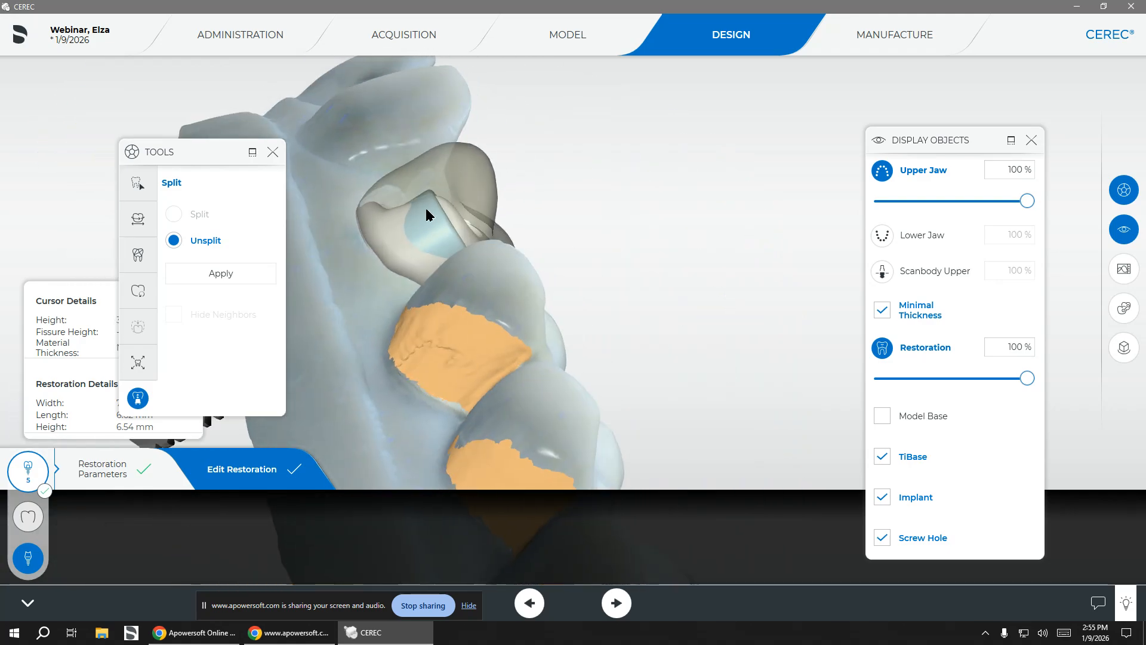
{"action": "right_click_drag", "start_coordinate": [793, 340], "coordinate": [604, 315]}
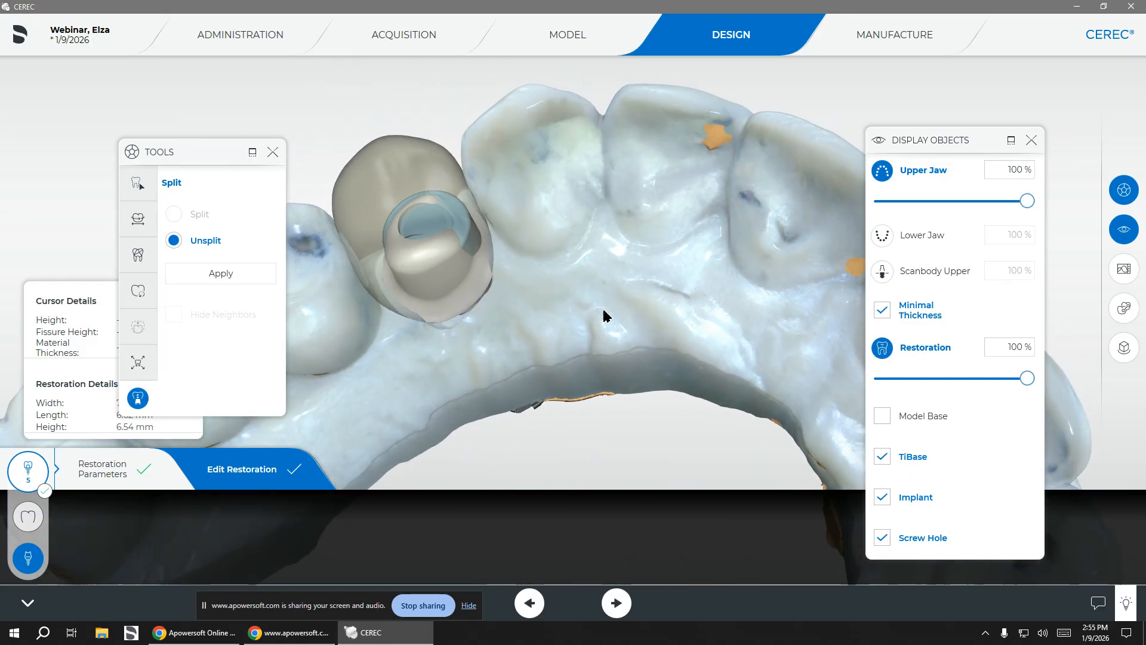
{"action": "left_click", "coordinate": [881, 311]}
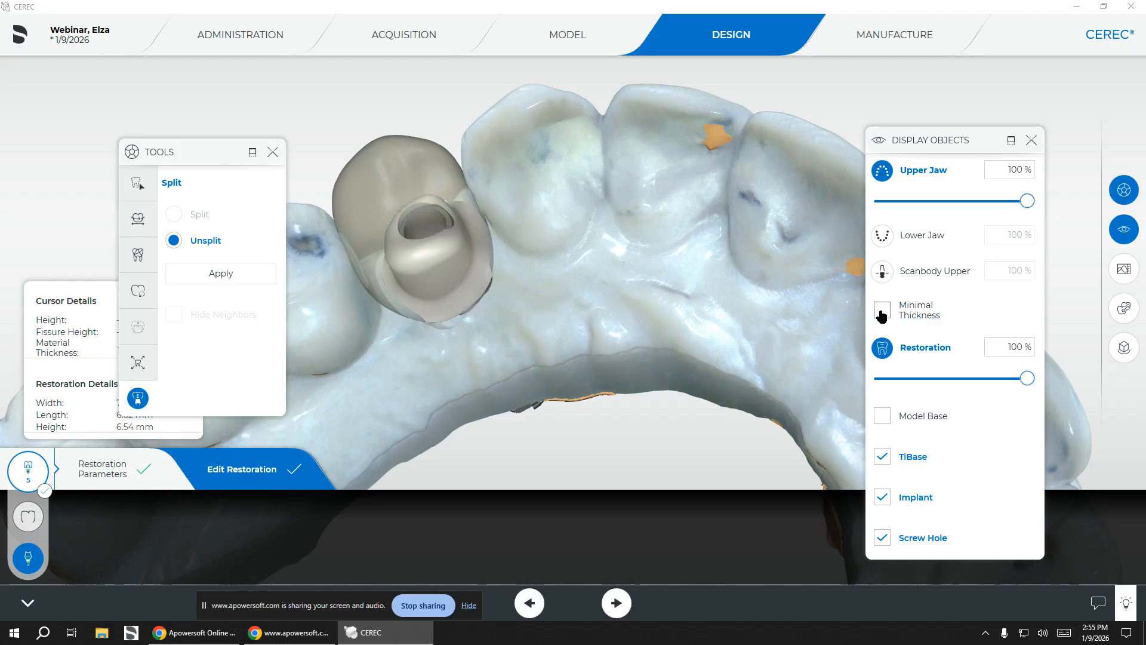
{"action": "left_click", "coordinate": [882, 172]}
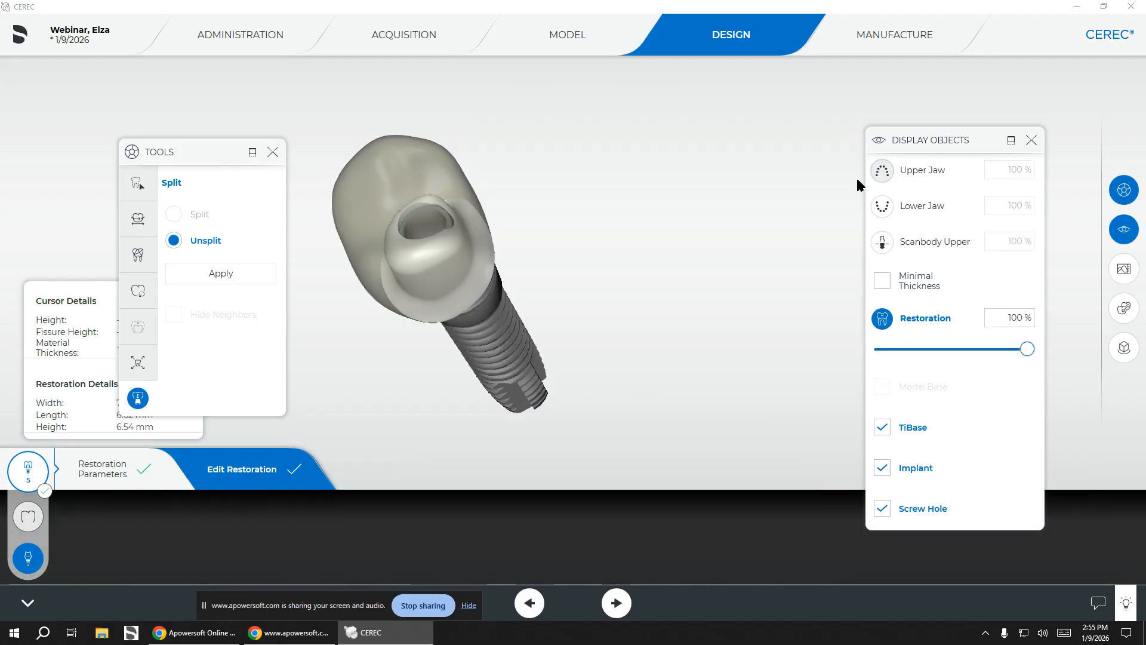
{"action": "right_click_drag", "start_coordinate": [672, 297], "coordinate": [637, 195]}
{"action": "right_click_drag", "start_coordinate": [593, 292], "coordinate": [706, 205]}
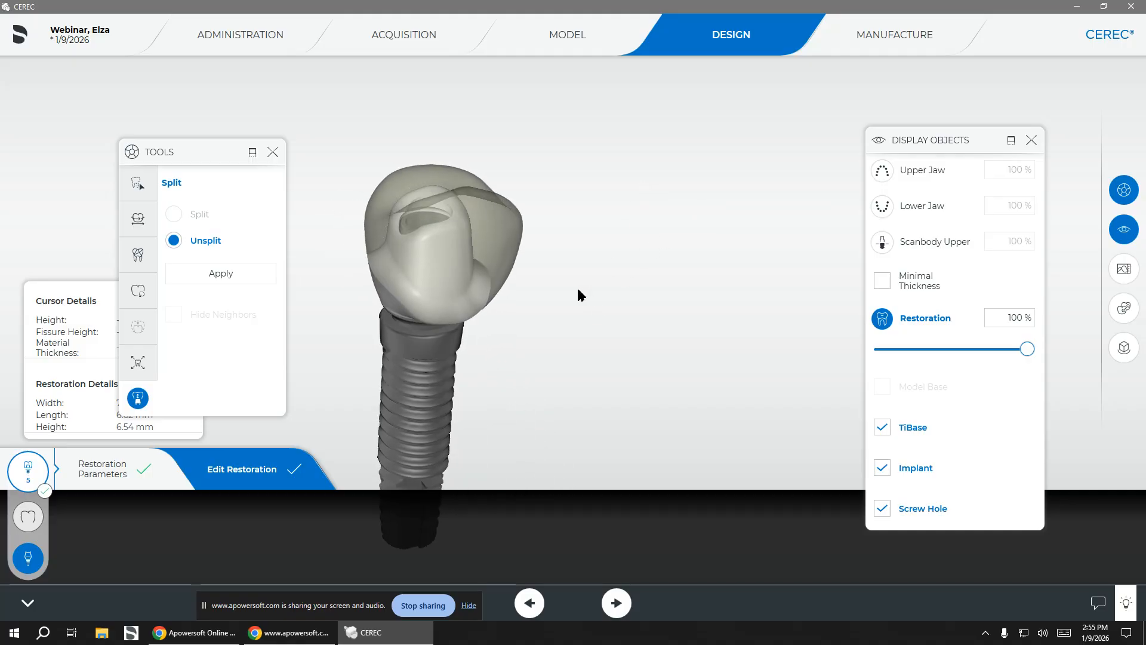
{"action": "right_click_drag", "start_coordinate": [578, 307], "coordinate": [572, 277]}
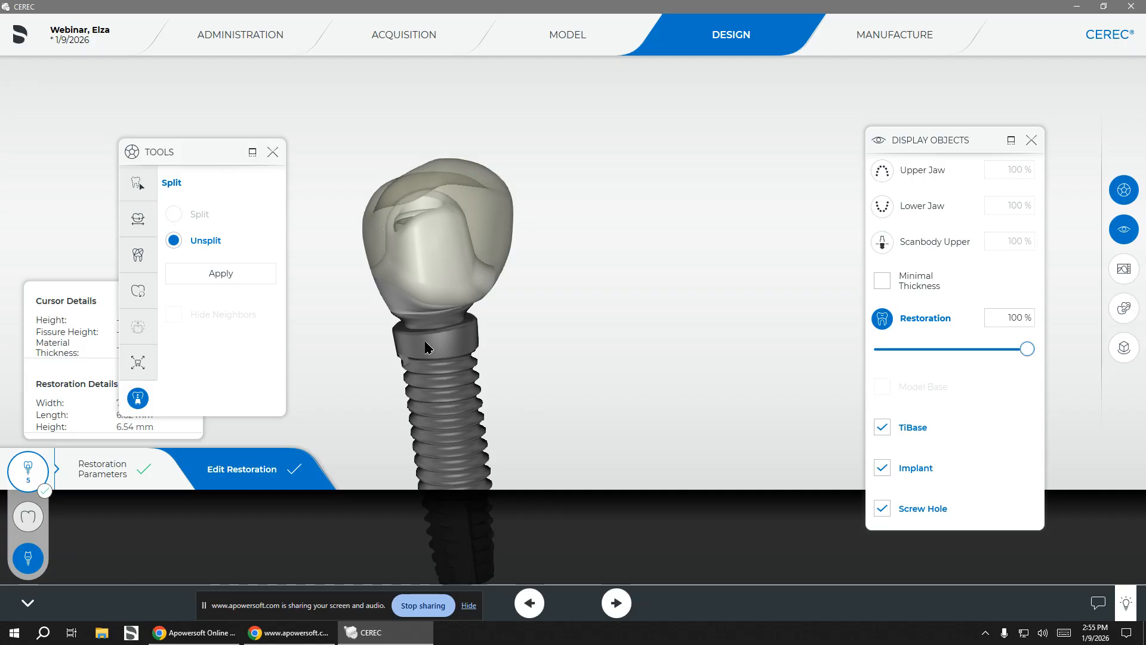
{"action": "right_click_drag", "start_coordinate": [645, 337], "coordinate": [591, 338]}
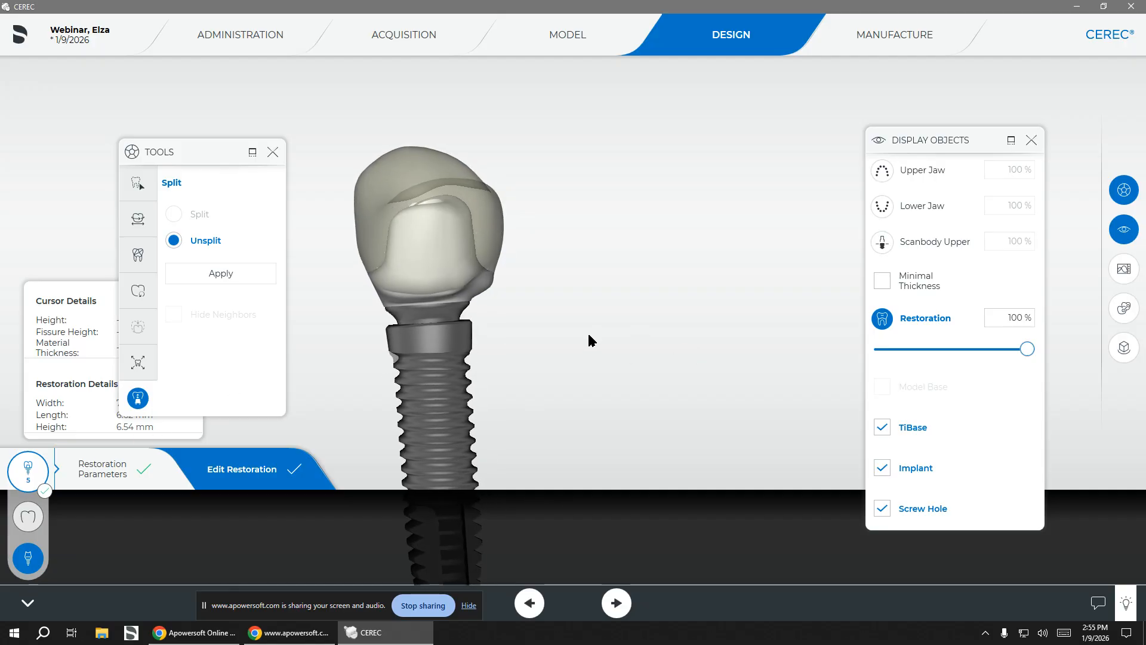
Step: Scale the abutment in Occlusal direction with Scale Whole and Smooth Out enabled
{"action": "left_click", "coordinate": [138, 366]}
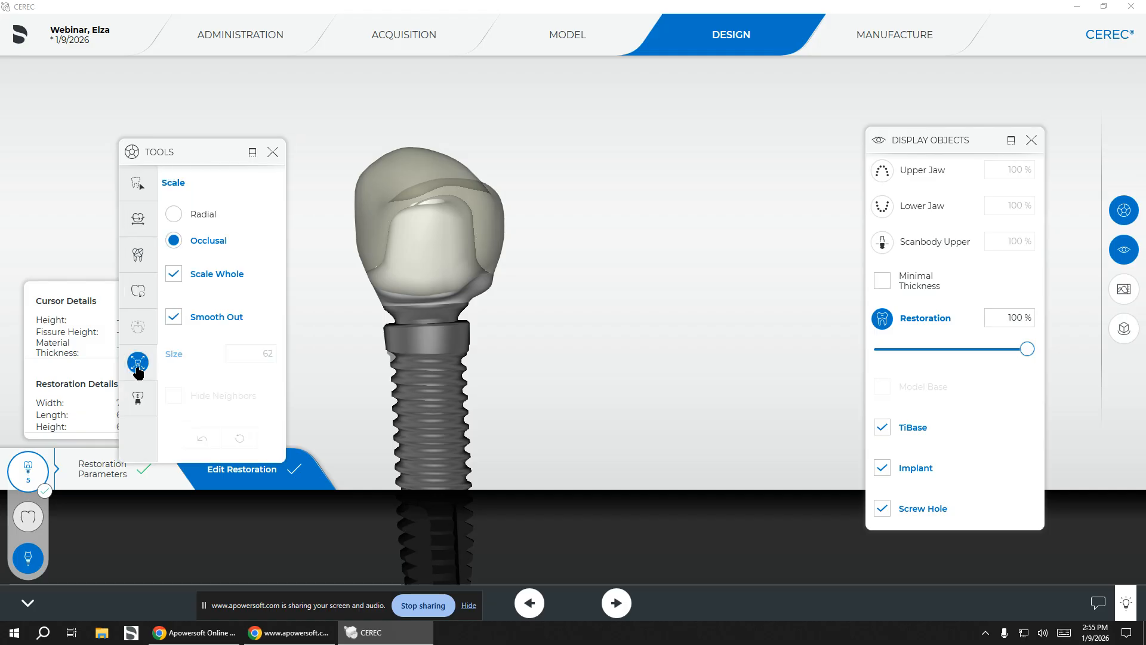
{"action": "right_click_drag", "start_coordinate": [574, 326], "coordinate": [518, 307]}
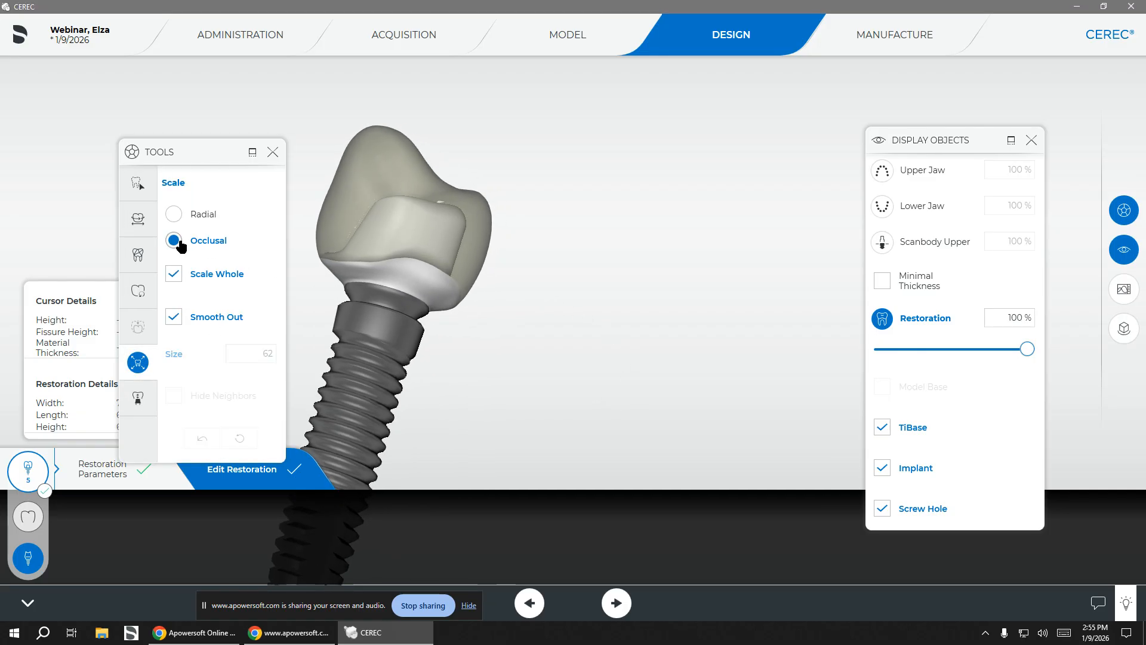
{"action": "left_click", "coordinate": [378, 262]}
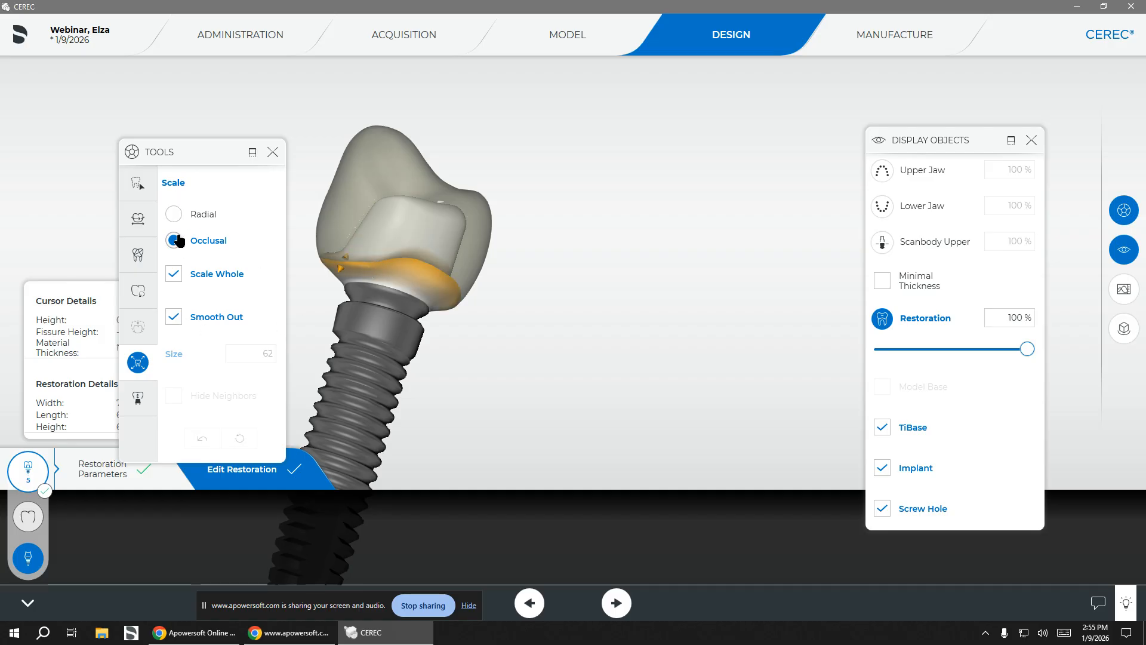
{"action": "right_click_drag", "start_coordinate": [668, 282], "coordinate": [394, 249]}
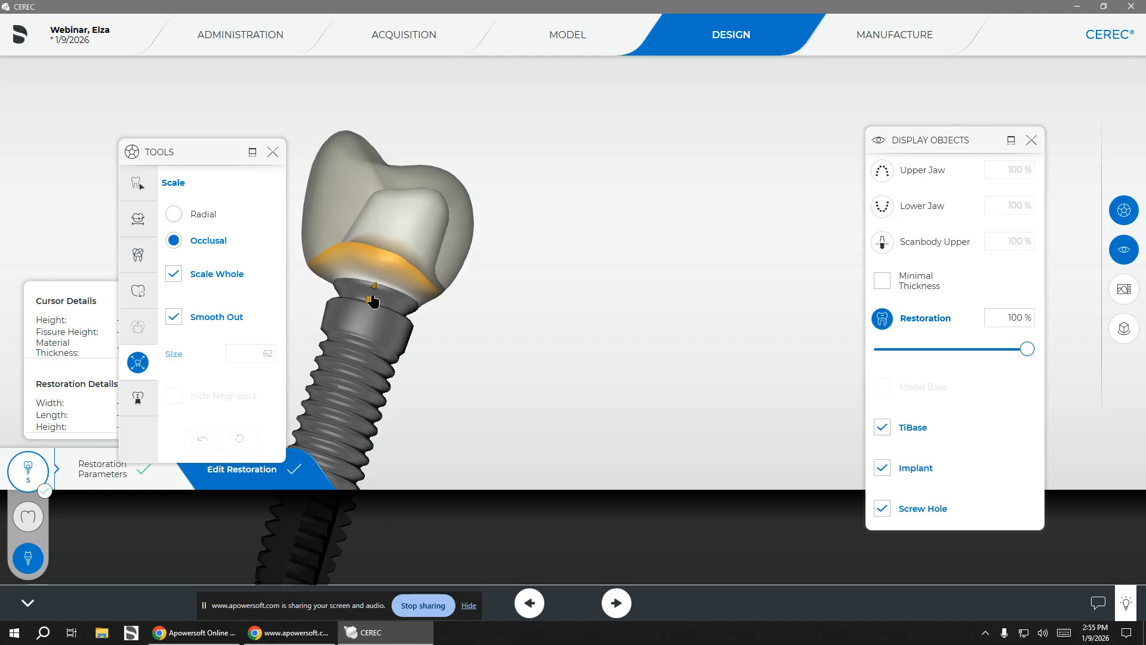
{"action": "left_click", "coordinate": [420, 188]}
{"action": "left_click_drag", "start_coordinate": [493, 234], "coordinate": [641, 262]}
{"action": "right_click_drag", "start_coordinate": [640, 262], "coordinate": [682, 283]}
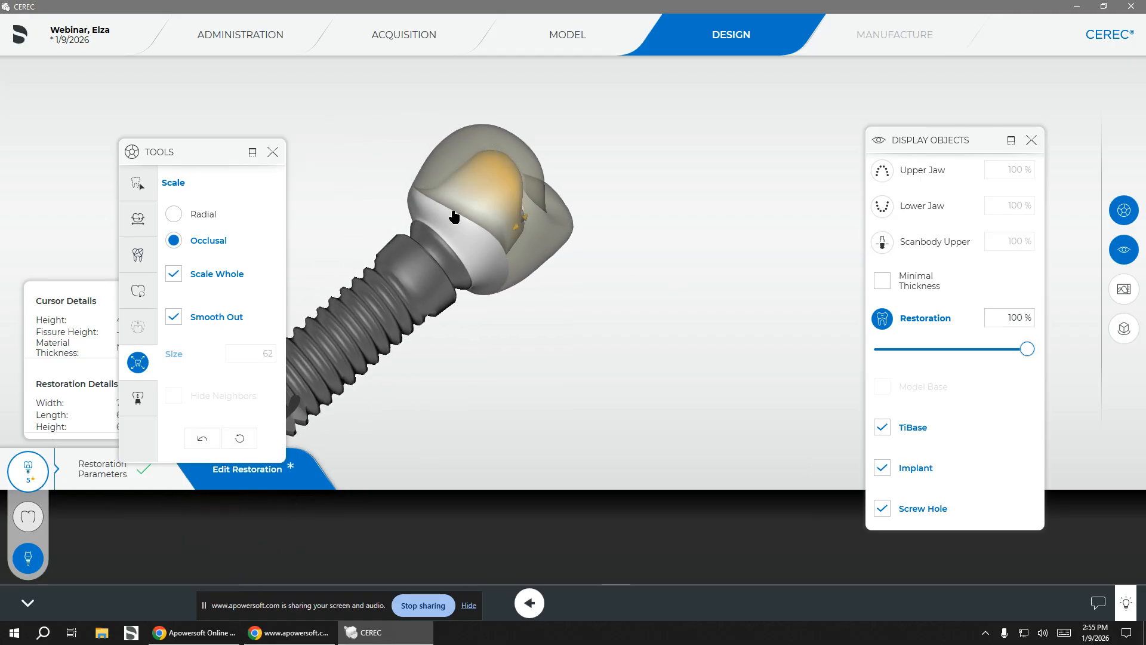
{"action": "left_click_drag", "start_coordinate": [523, 282], "coordinate": [494, 265]}
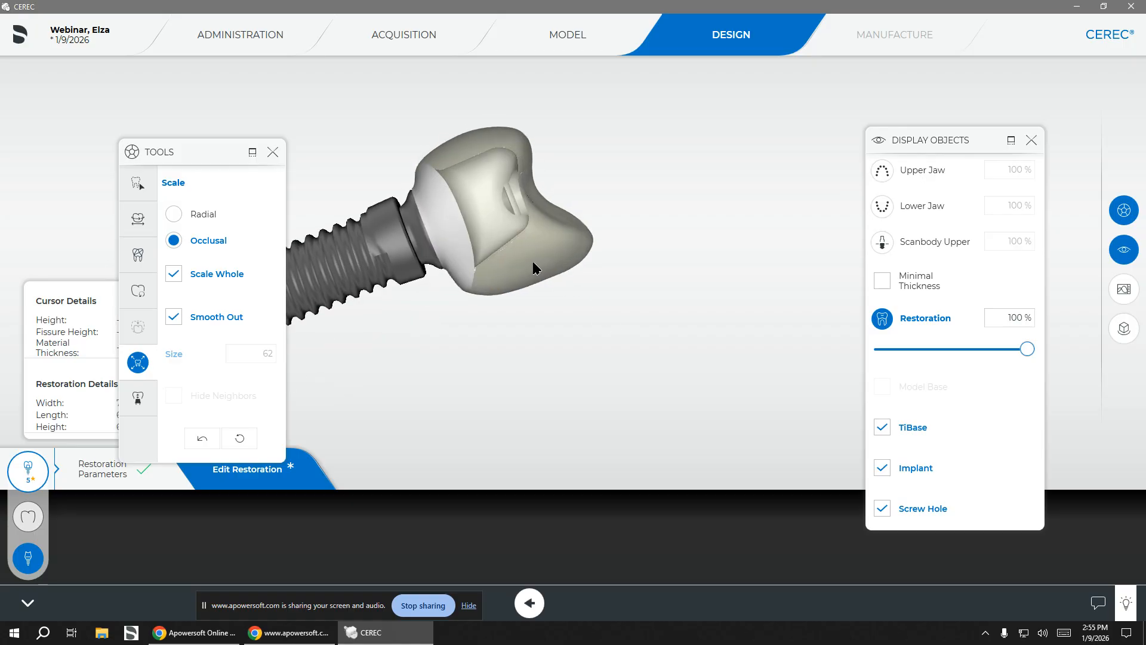
{"action": "left_click_drag", "start_coordinate": [634, 318], "coordinate": [610, 317]}
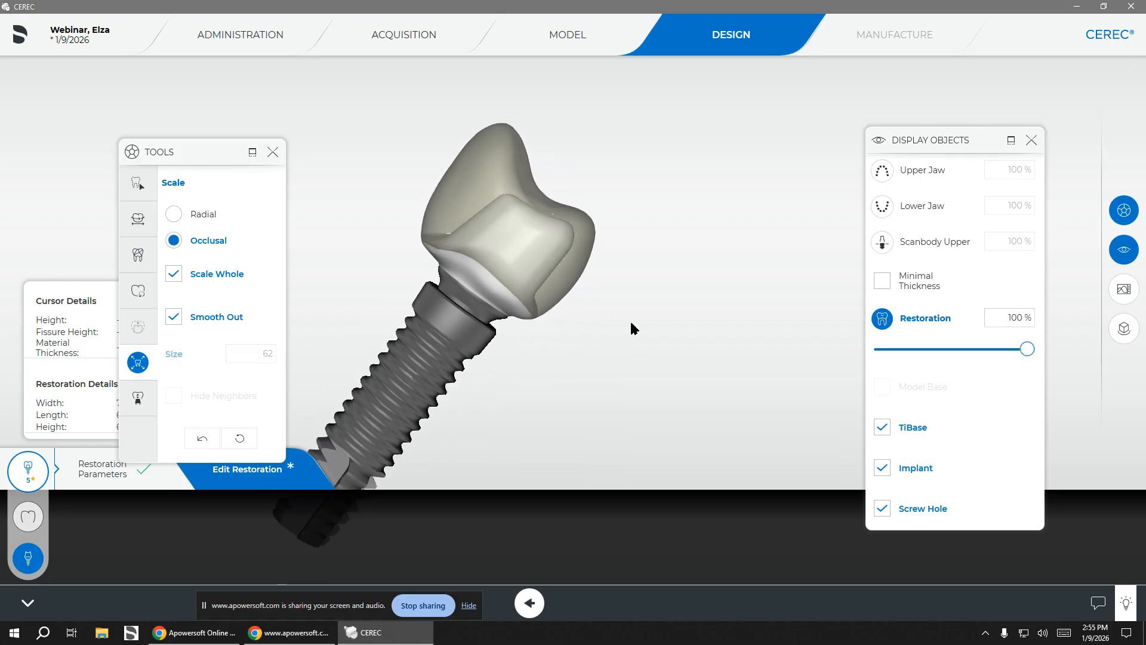
Step: Show the upper jaw and minimal thickness and check the scaled abutment against the neighboring teeth and gingiva
{"action": "left_click", "coordinate": [882, 170]}
{"action": "left_click_drag", "start_coordinate": [675, 374], "coordinate": [636, 373]}
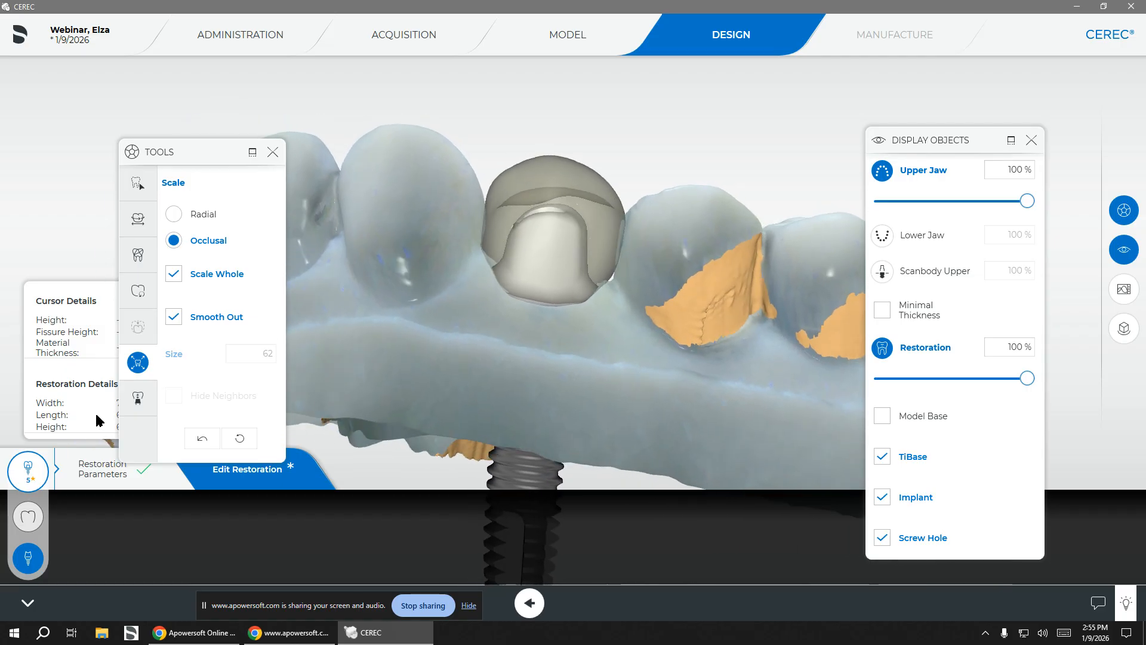
{"action": "left_click", "coordinate": [879, 311]}
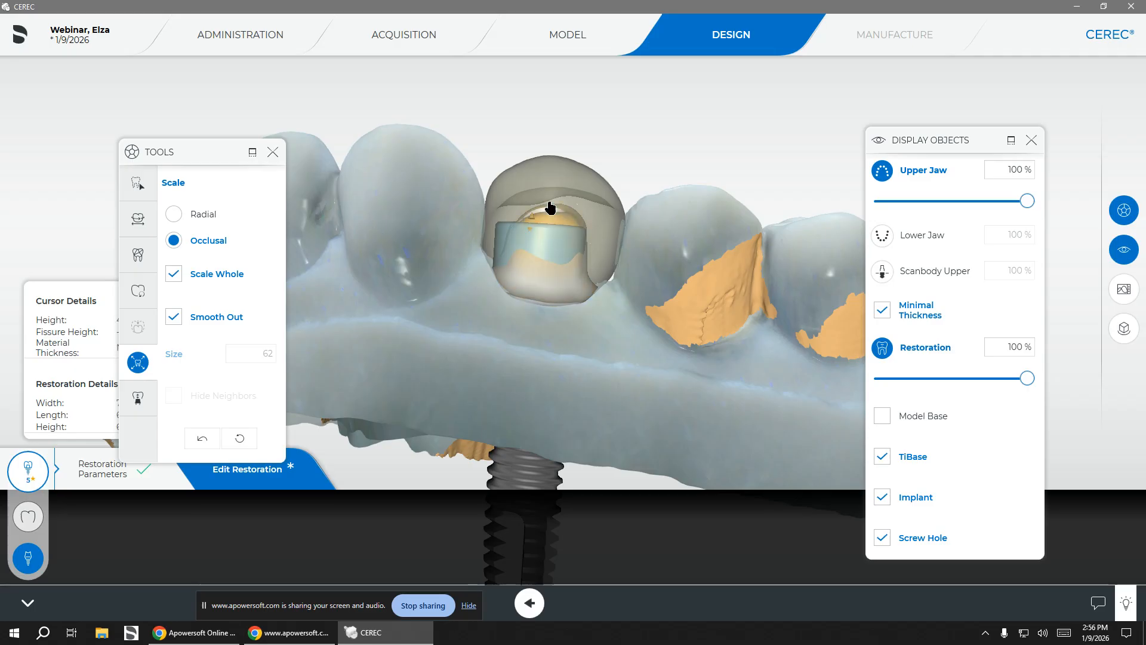
{"action": "mouse_move", "coordinate": [536, 364]}
{"action": "right_mouse_down"}
{"action": "mouse_move", "coordinate": [514, 355]}
{"action": "mouse_move", "coordinate": [512, 432]}
{"action": "mouse_move", "coordinate": [710, 317]}
{"action": "mouse_move", "coordinate": [833, 288]}
{"action": "mouse_move", "coordinate": [543, 335]}
{"action": "right_mouse_up"}
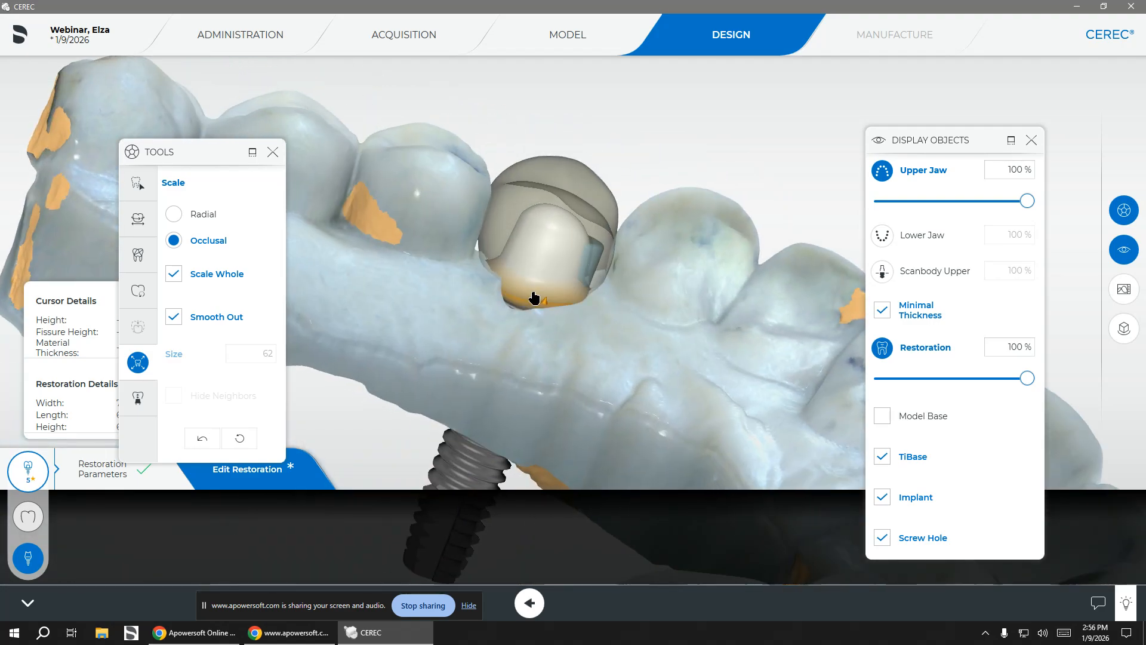
{"action": "mouse_move", "coordinate": [537, 305]}
{"action": "right_mouse_down"}
{"action": "mouse_move", "coordinate": [616, 347]}
{"action": "mouse_move", "coordinate": [527, 372]}
{"action": "mouse_move", "coordinate": [376, 317]}
{"action": "mouse_move", "coordinate": [598, 311]}
{"action": "right_mouse_up"}
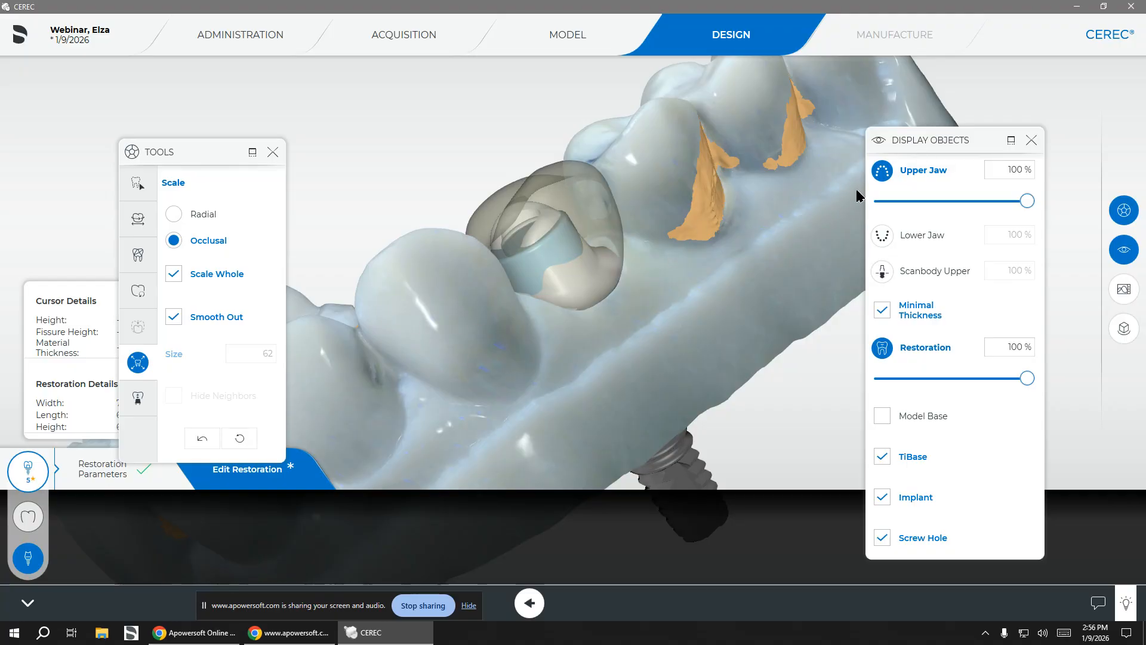
Step: Hide the upper jaw and the crown to isolate the abutment with its minimal thickness on the implant
{"action": "left_click", "coordinate": [901, 173]}
{"action": "right_click_drag", "start_coordinate": [751, 343], "coordinate": [616, 335]}
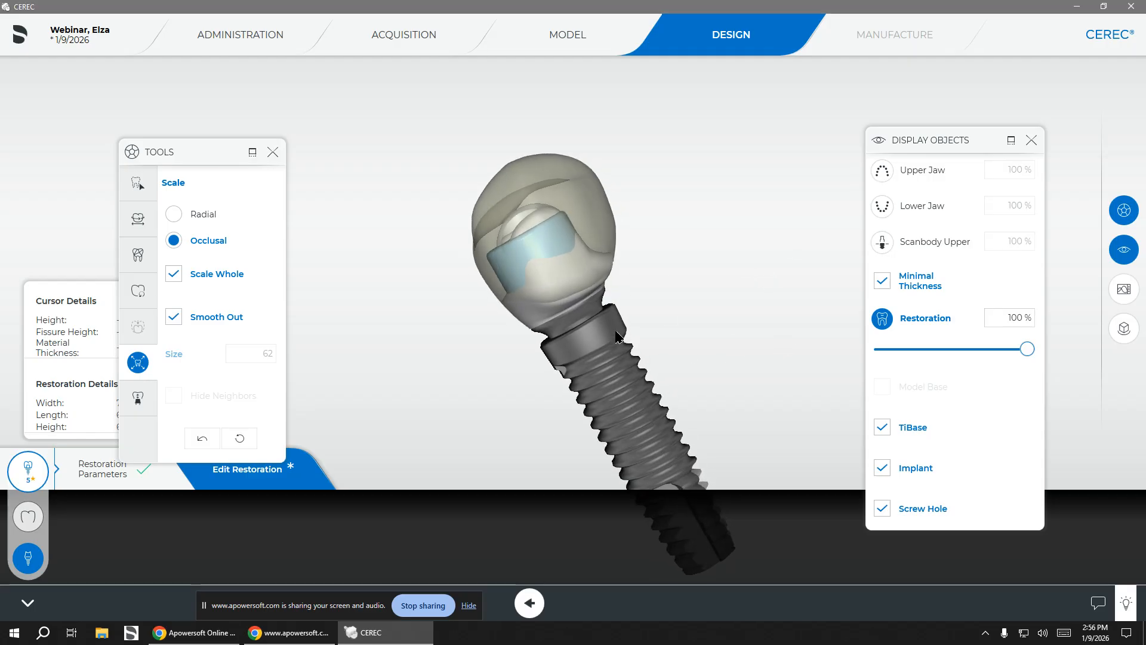
{"action": "right_click", "coordinate": [577, 294]}
{"action": "left_click", "coordinate": [704, 275]}
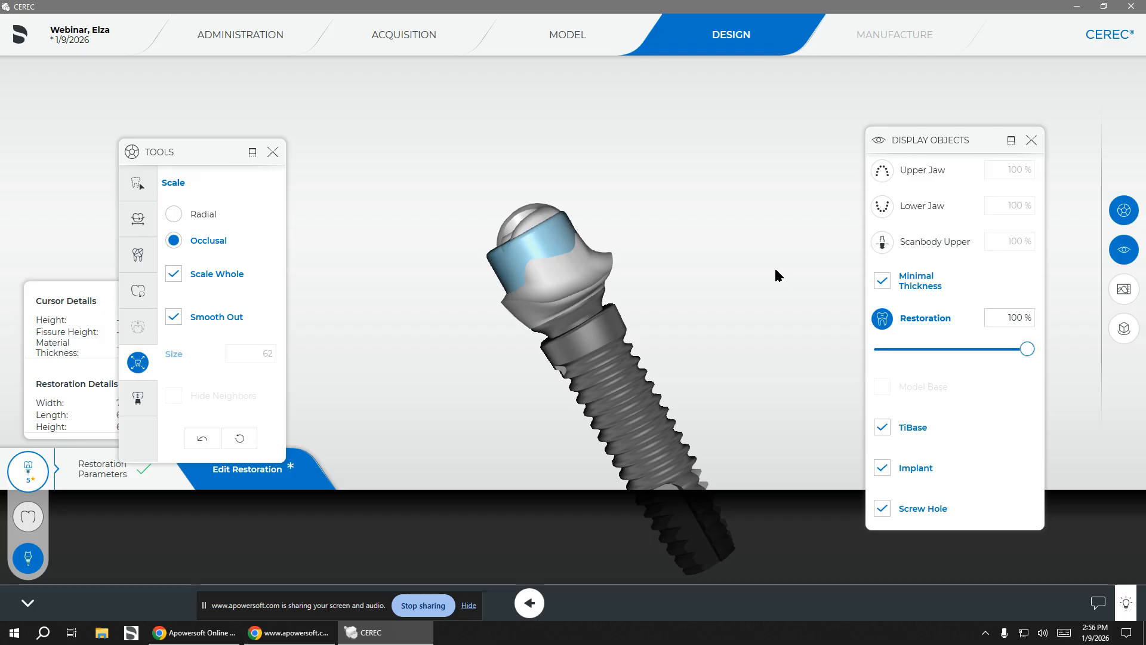
{"action": "right_click", "coordinate": [590, 293]}
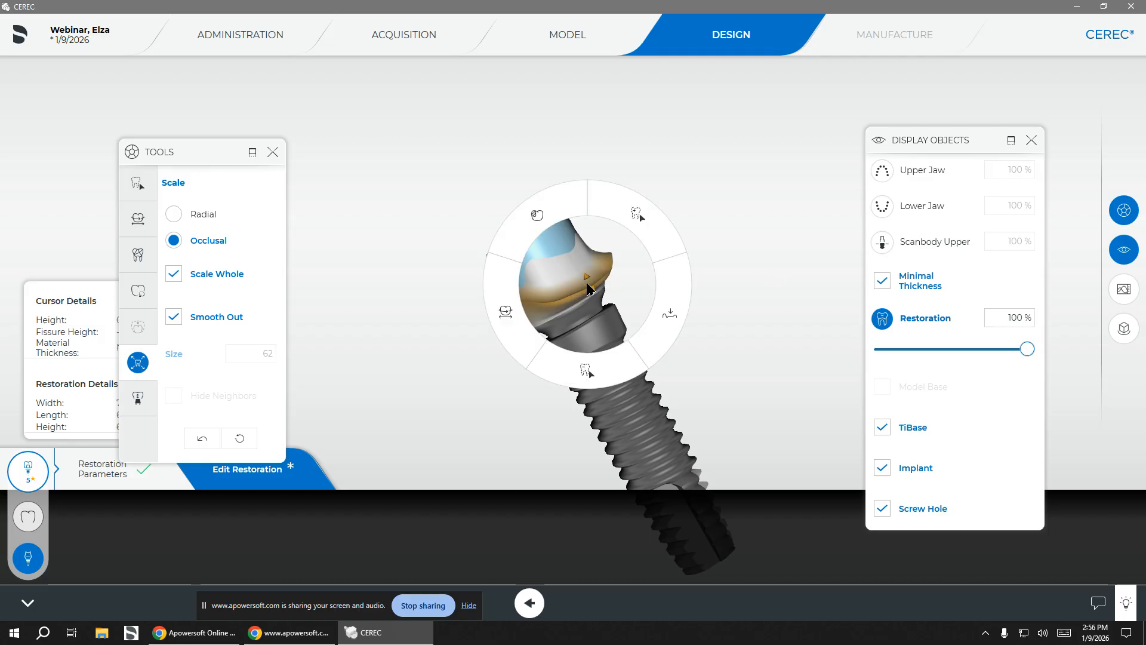
{"action": "left_click", "coordinate": [761, 261]}
{"action": "middle_click_drag", "start_coordinate": [409, 269], "coordinate": [687, 206]}
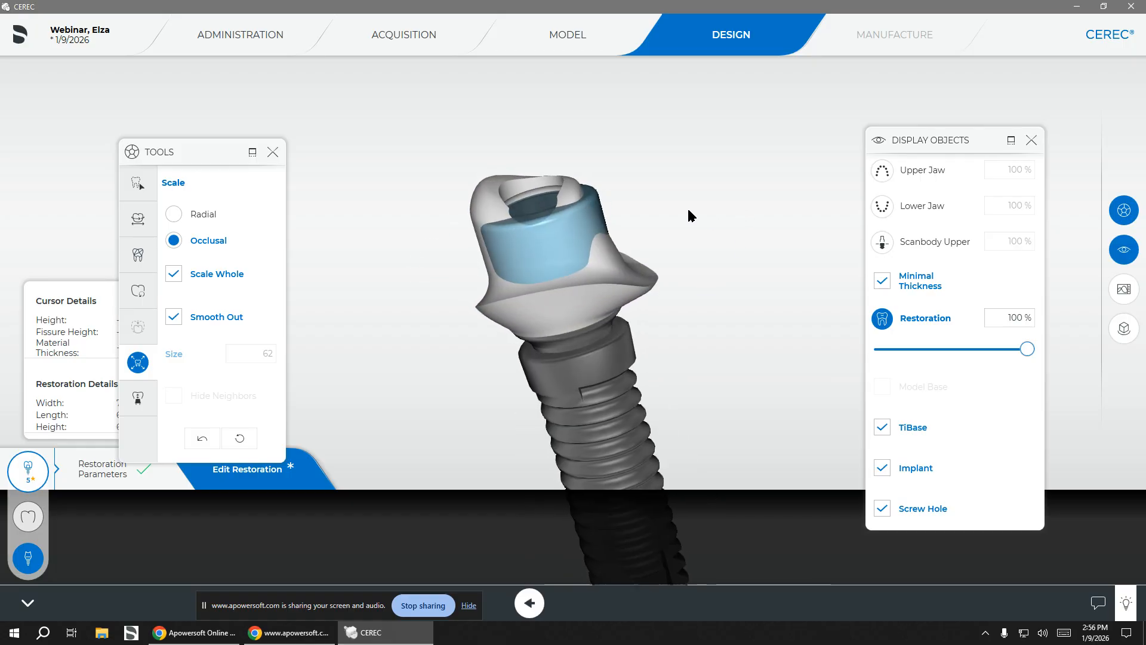
{"action": "scroll", "coordinate": [681, 209], "scroll_direction": "up", "scroll_amount": 2}
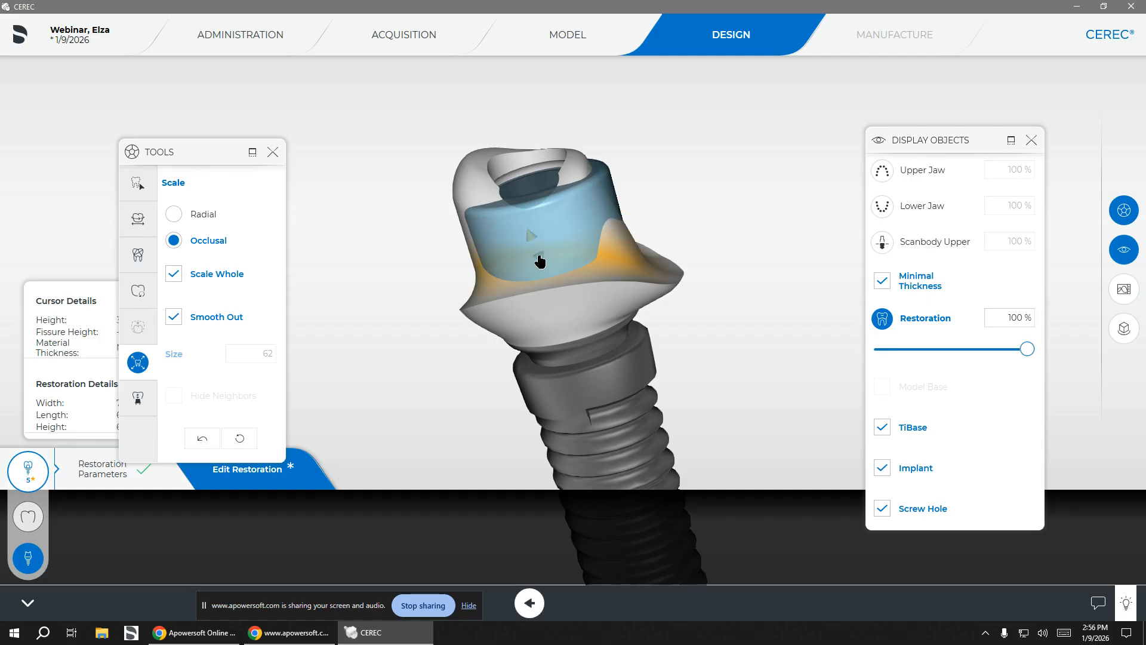
Step: Switch Scale to Radial with Scale Whole off at size 62 and widen the abutment walls around the minimal thickness area
{"action": "left_click", "coordinate": [173, 215]}
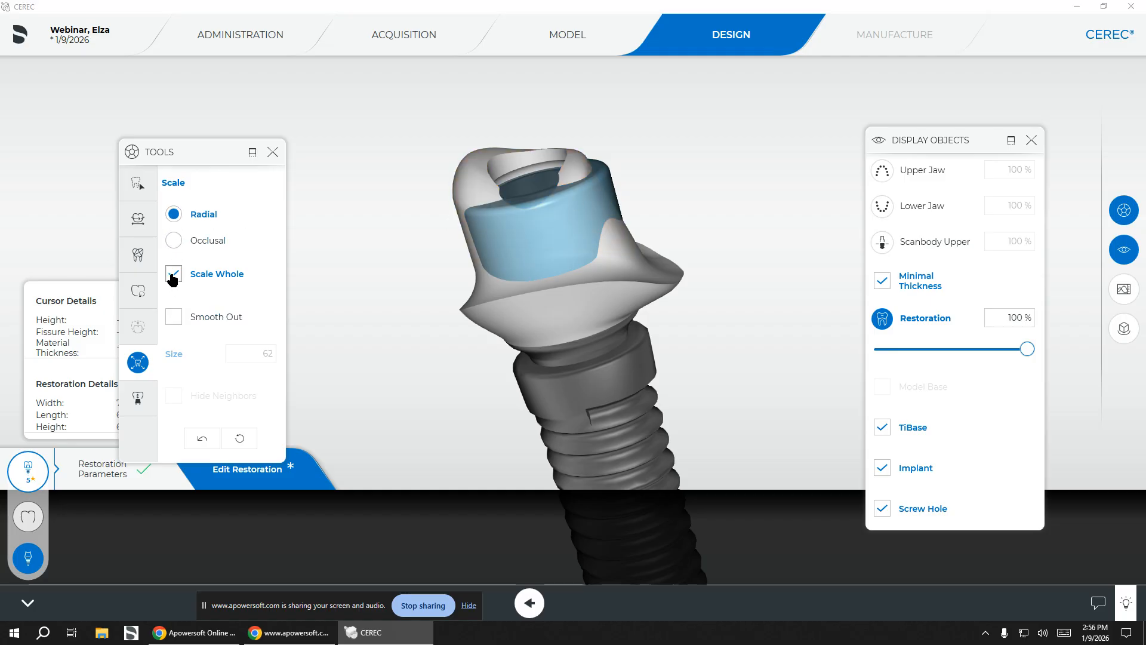
{"action": "left_click", "coordinate": [173, 274]}
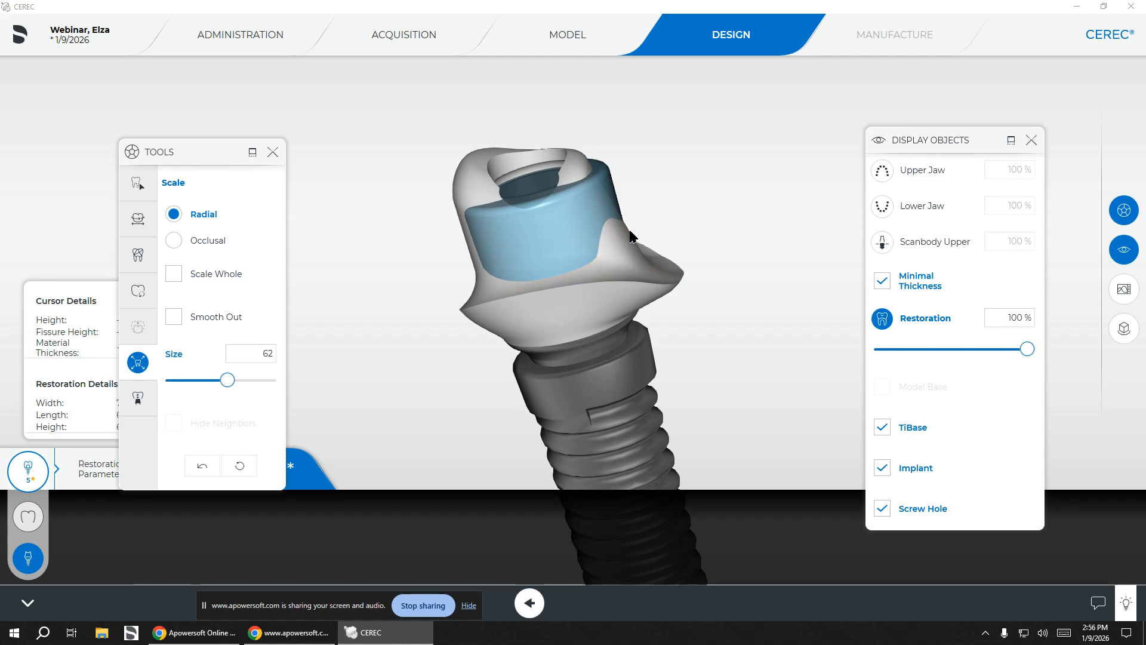
{"action": "mouse_move", "coordinate": [629, 225]}
{"action": "right_mouse_down"}
{"action": "mouse_move", "coordinate": [644, 193]}
{"action": "mouse_move", "coordinate": [619, 270]}
{"action": "right_mouse_up"}
{"action": "left_click_drag", "start_coordinate": [615, 208], "coordinate": [618, 207]}
{"action": "right_click_drag", "start_coordinate": [640, 200], "coordinate": [611, 179]}
{"action": "left_click_drag", "start_coordinate": [609, 204], "coordinate": [611, 201]}
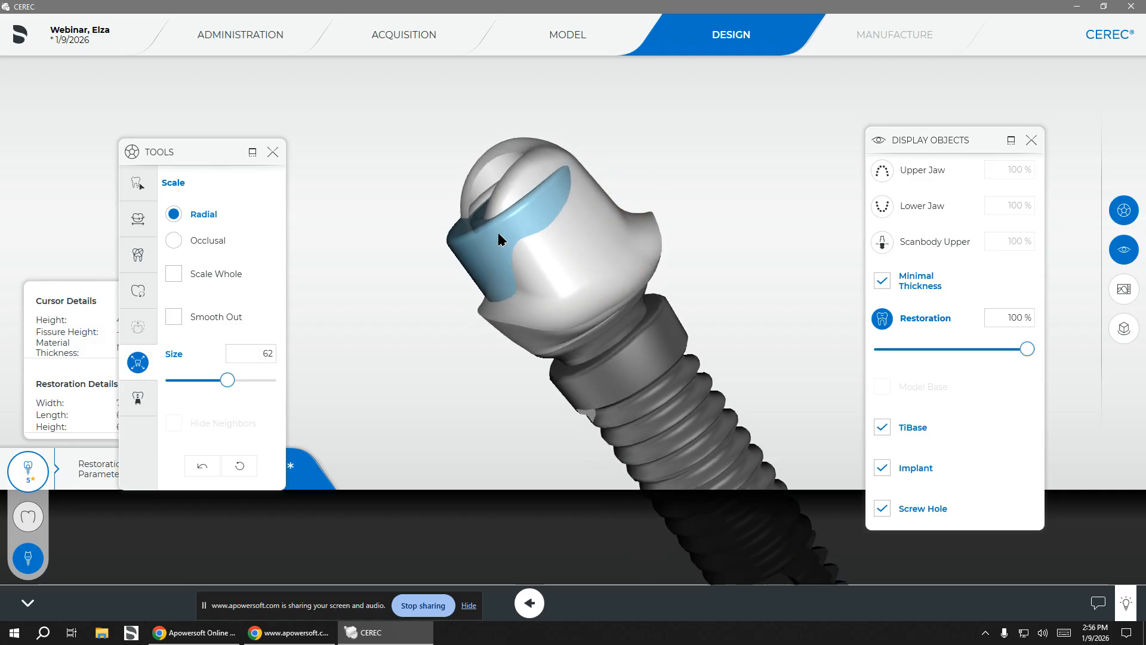
{"action": "right_click_drag", "start_coordinate": [437, 287], "coordinate": [637, 243]}
{"action": "left_click_drag", "start_coordinate": [609, 239], "coordinate": [614, 240]}
{"action": "mouse_move", "coordinate": [660, 241]}
{"action": "right_mouse_down"}
{"action": "mouse_move", "coordinate": [622, 246]}
{"action": "mouse_move", "coordinate": [616, 233]}
{"action": "mouse_move", "coordinate": [660, 228]}
{"action": "mouse_move", "coordinate": [619, 238]}
{"action": "right_mouse_up"}
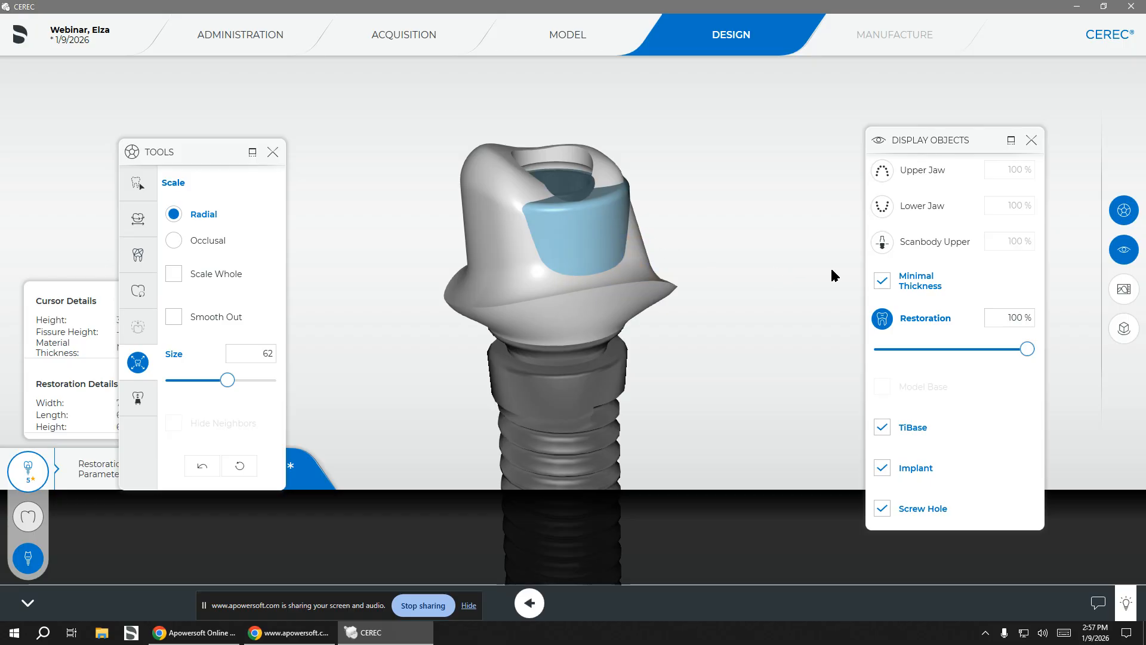
Step: Hide the minimal thickness and bulge the abutment's thin side wall below the screw channel opening outward with radial scaling
{"action": "left_click", "coordinate": [899, 290]}
{"action": "right_click_drag", "start_coordinate": [773, 257], "coordinate": [794, 239]}
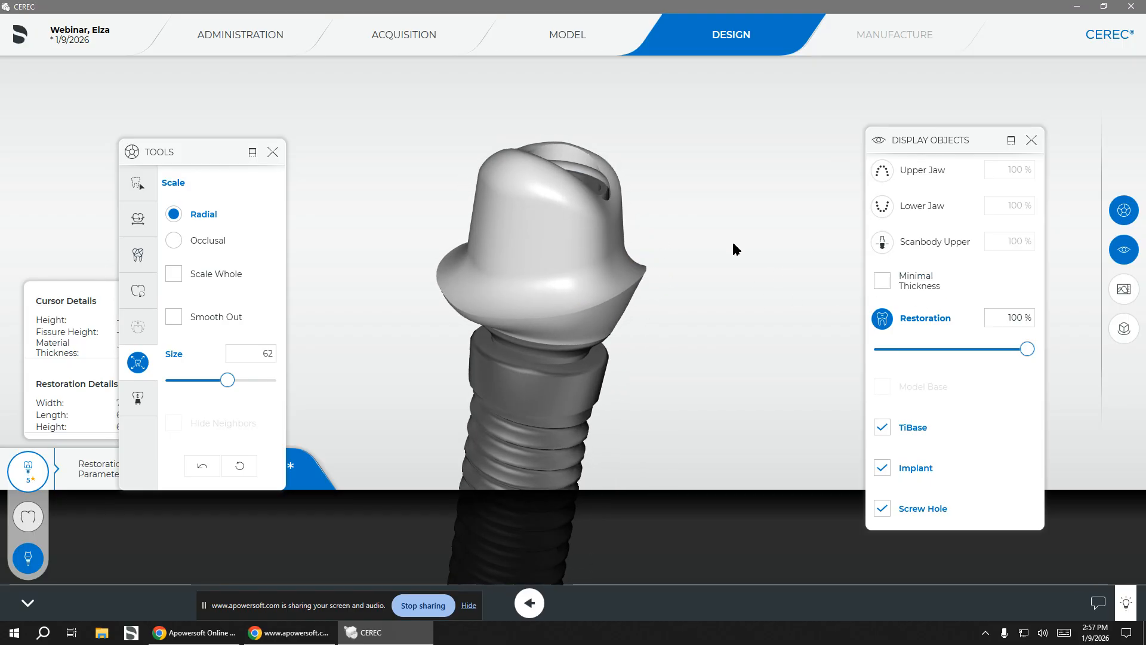
{"action": "mouse_move", "coordinate": [582, 227]}
{"action": "right_mouse_down"}
{"action": "mouse_move", "coordinate": [691, 192]}
{"action": "mouse_move", "coordinate": [586, 243]}
{"action": "right_mouse_up"}
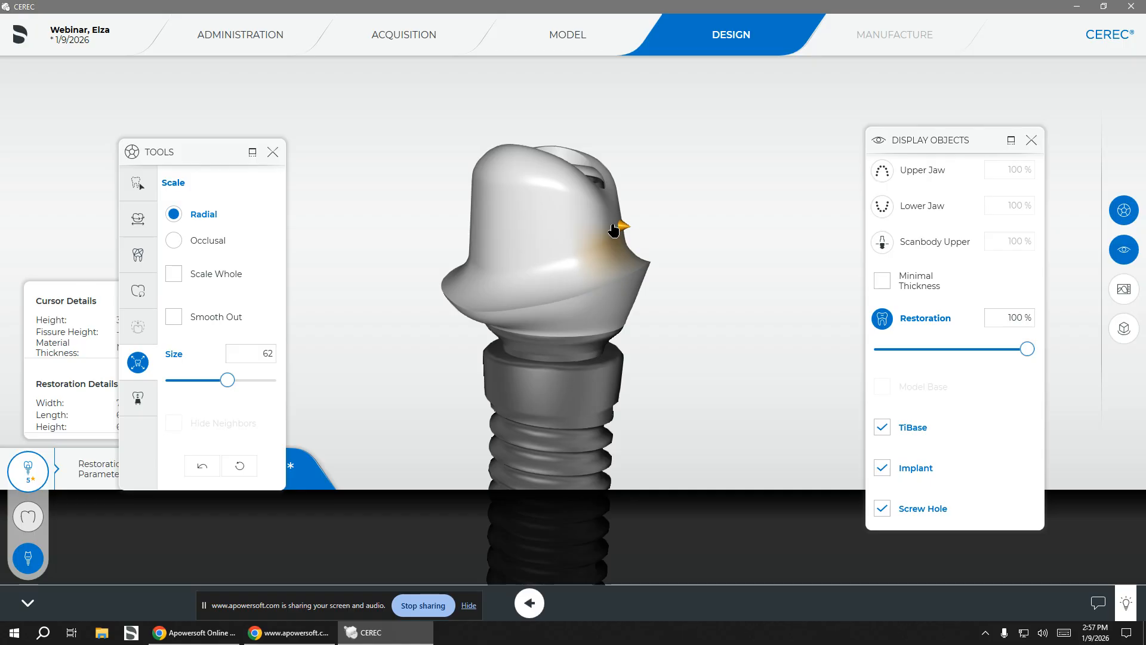
{"action": "left_click_drag", "start_coordinate": [614, 228], "coordinate": [634, 231]}
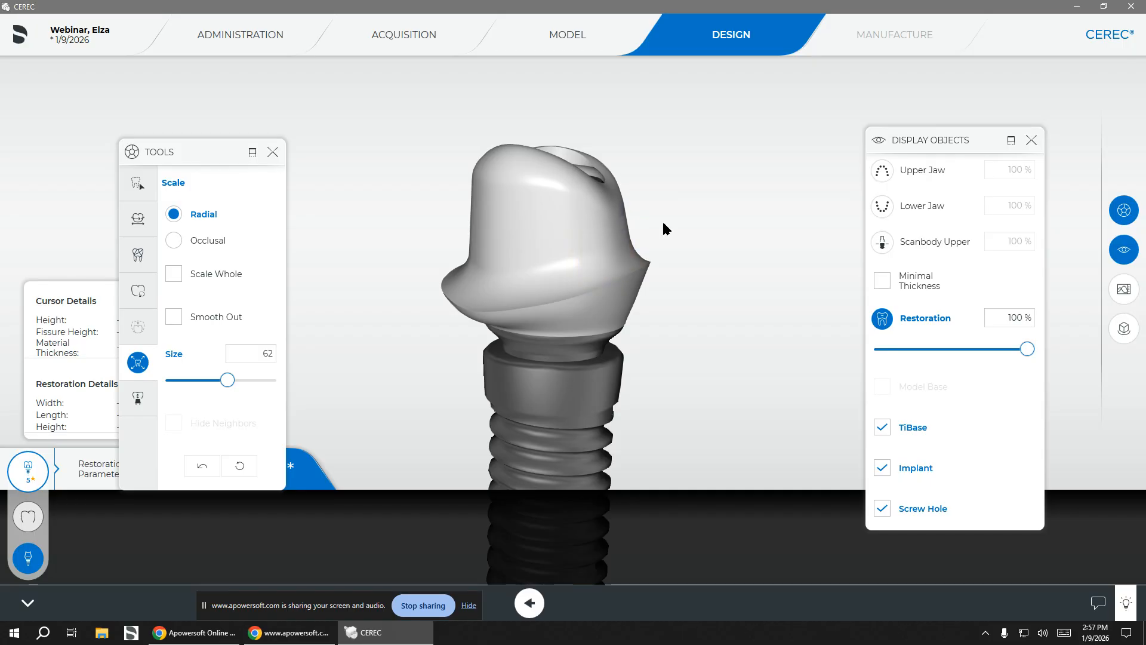
{"action": "right_click_drag", "start_coordinate": [661, 220], "coordinate": [678, 211]}
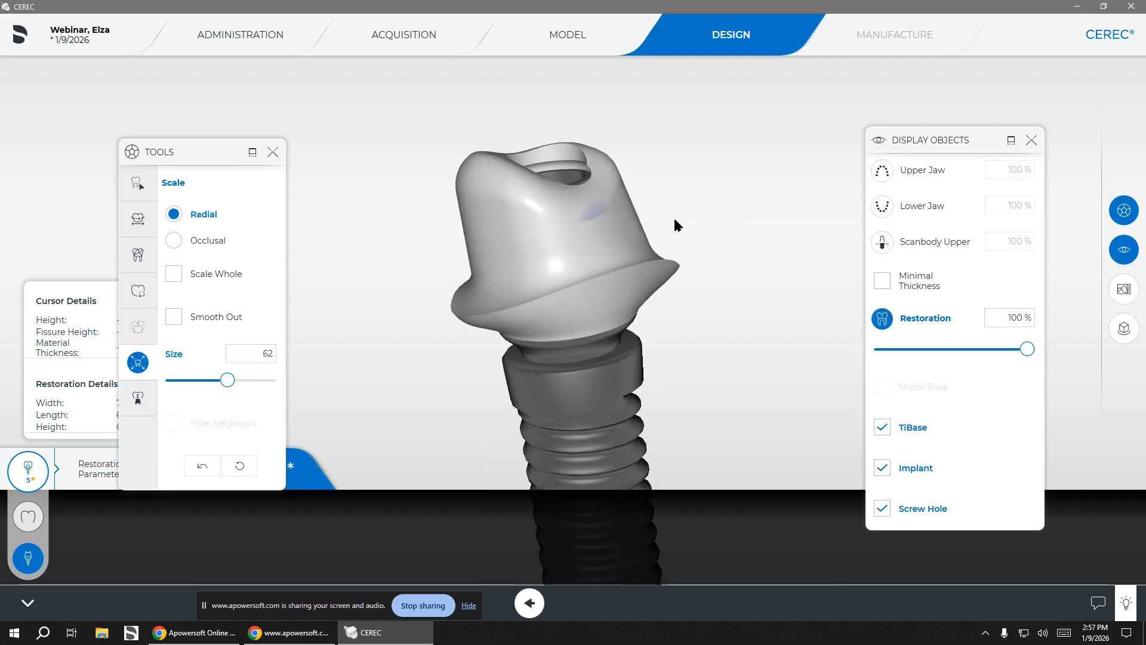
{"action": "right_click_drag", "start_coordinate": [670, 230], "coordinate": [796, 257]}
Step: Show the minimal thickness, radially scale the abutment wall near its remaining exposed area, and hide the minimal thickness again
{"action": "left_click", "coordinate": [883, 285]}
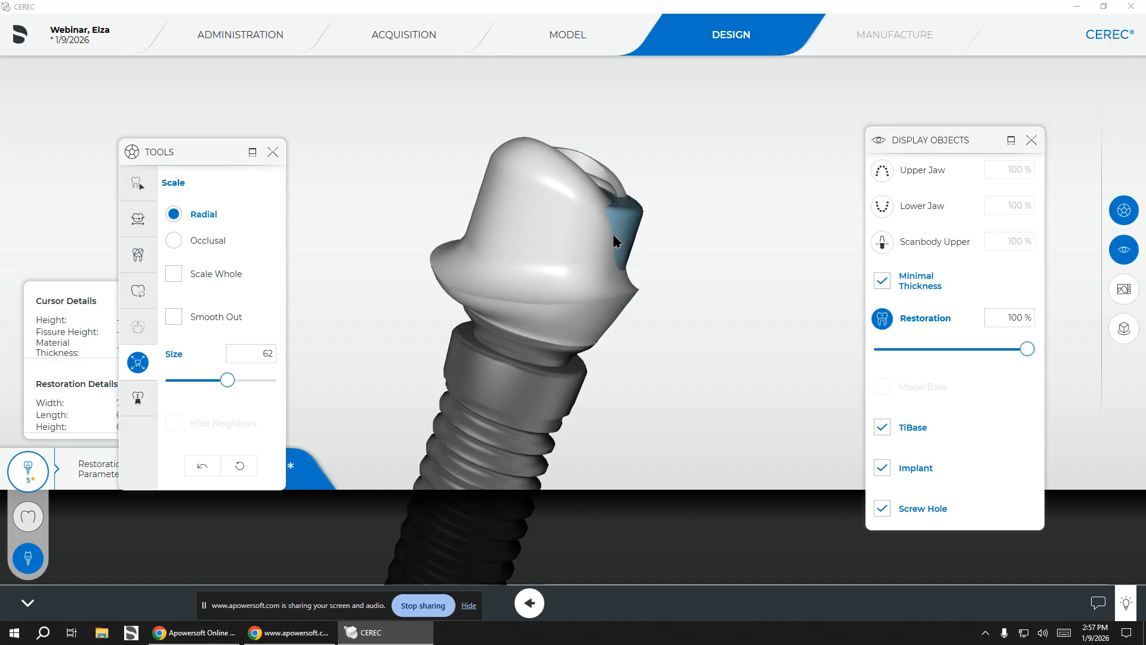
{"action": "middle_click_drag", "start_coordinate": [635, 295], "coordinate": [583, 208]}
{"action": "middle_click_drag", "start_coordinate": [641, 245], "coordinate": [487, 215]}
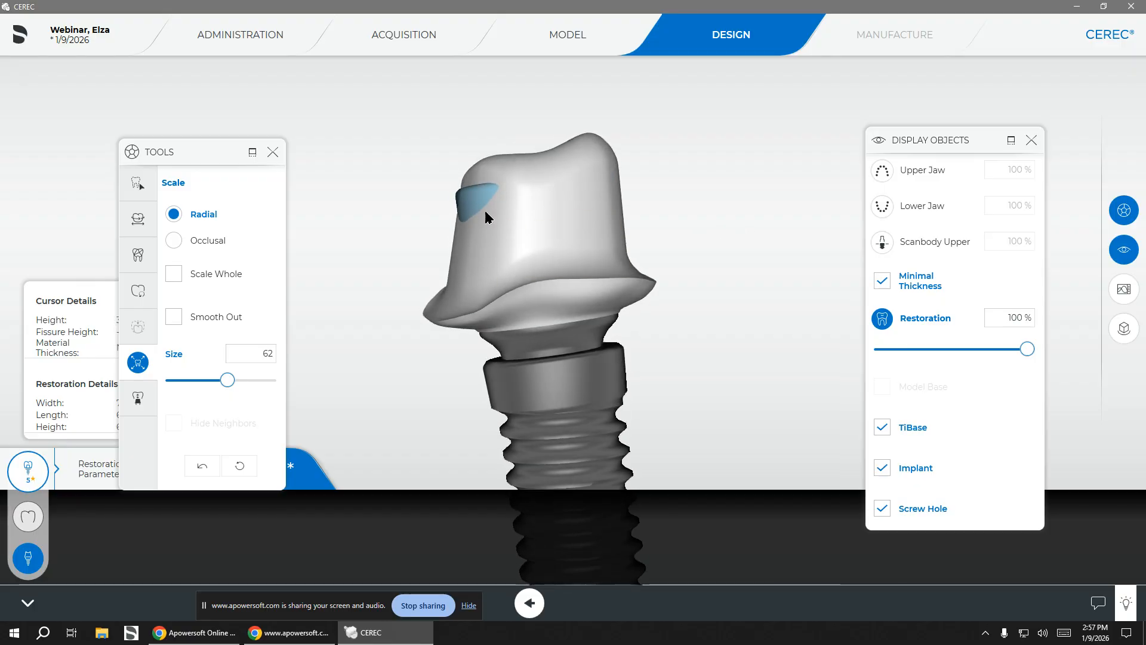
{"action": "left_click_drag", "start_coordinate": [472, 227], "coordinate": [471, 242]}
{"action": "middle_click_drag", "start_coordinate": [721, 179], "coordinate": [751, 190]}
{"action": "middle_click_drag", "start_coordinate": [638, 201], "coordinate": [732, 175]}
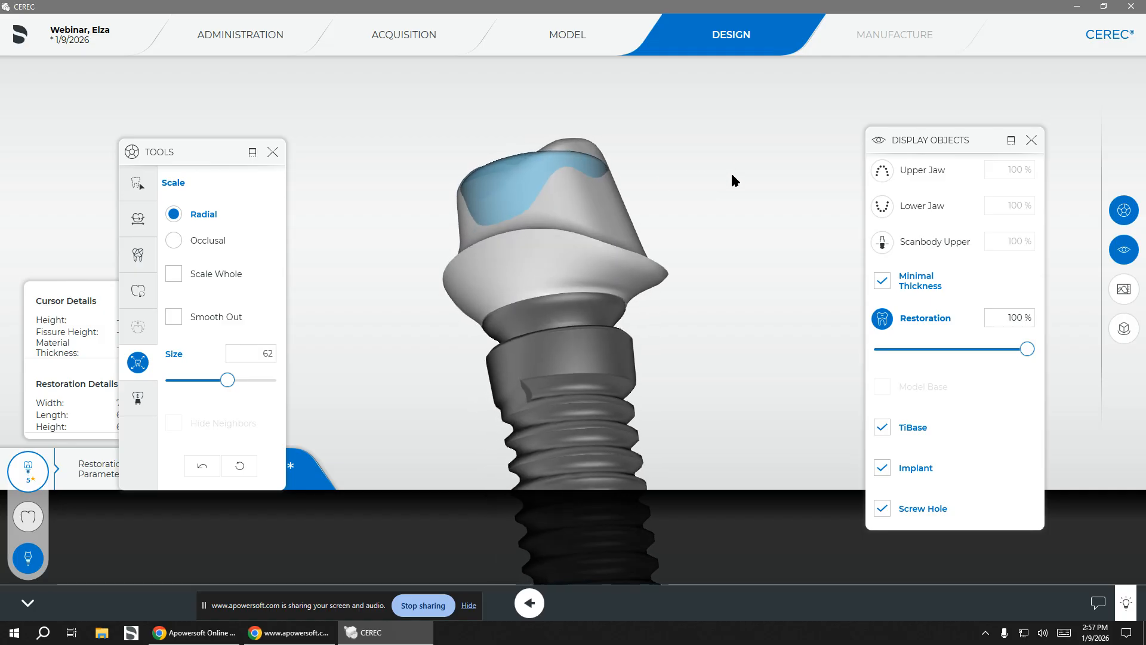
{"action": "left_click", "coordinate": [882, 281]}
{"action": "middle_click_drag", "start_coordinate": [768, 215], "coordinate": [543, 229]}
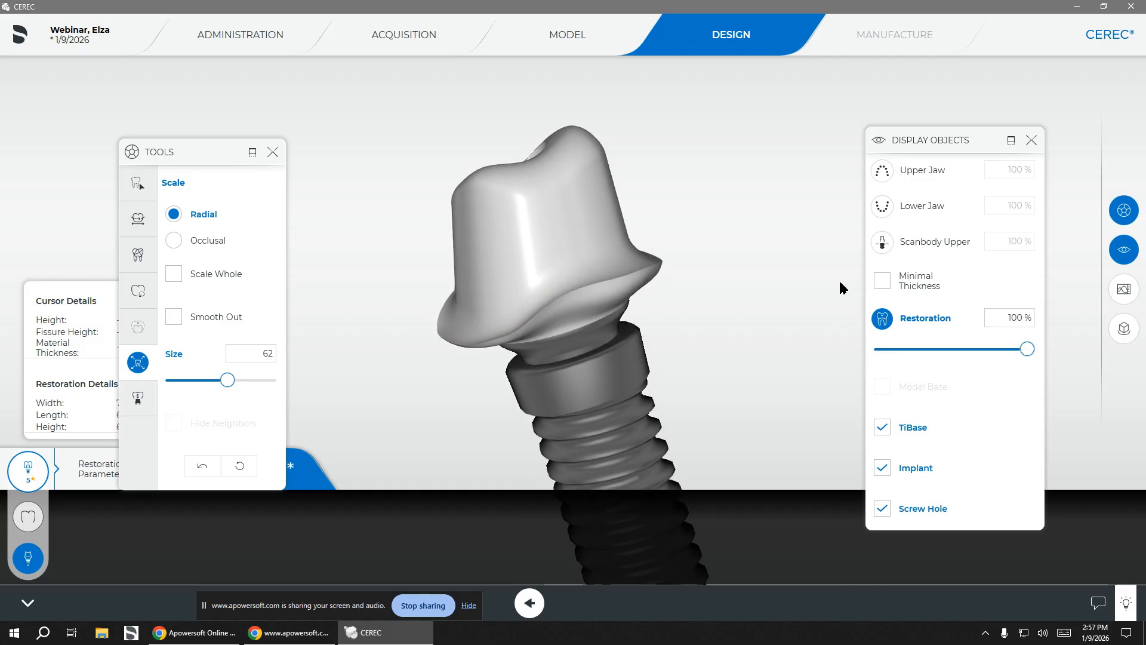
Step: Show the upper jaw and minimal thickness, switch Scale to Occlusal at size 57, and adjust the abutment shoulder's height above the gum line
{"action": "left_click", "coordinate": [878, 173]}
{"action": "middle_click_drag", "start_coordinate": [509, 399], "coordinate": [456, 368]}
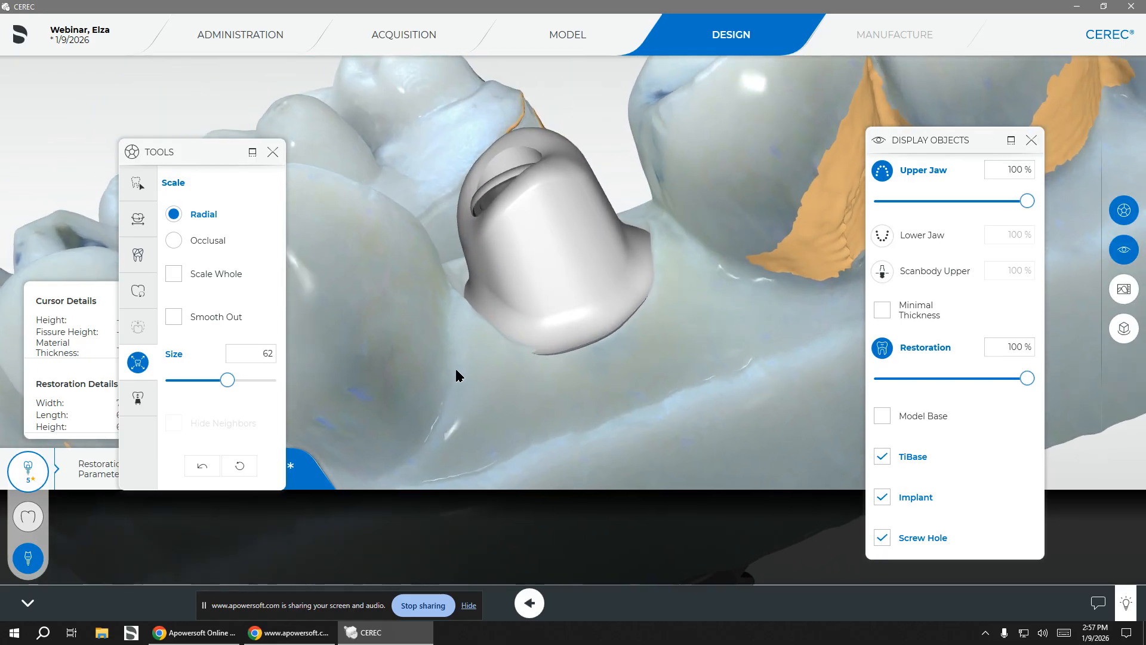
{"action": "left_click", "coordinate": [882, 309]}
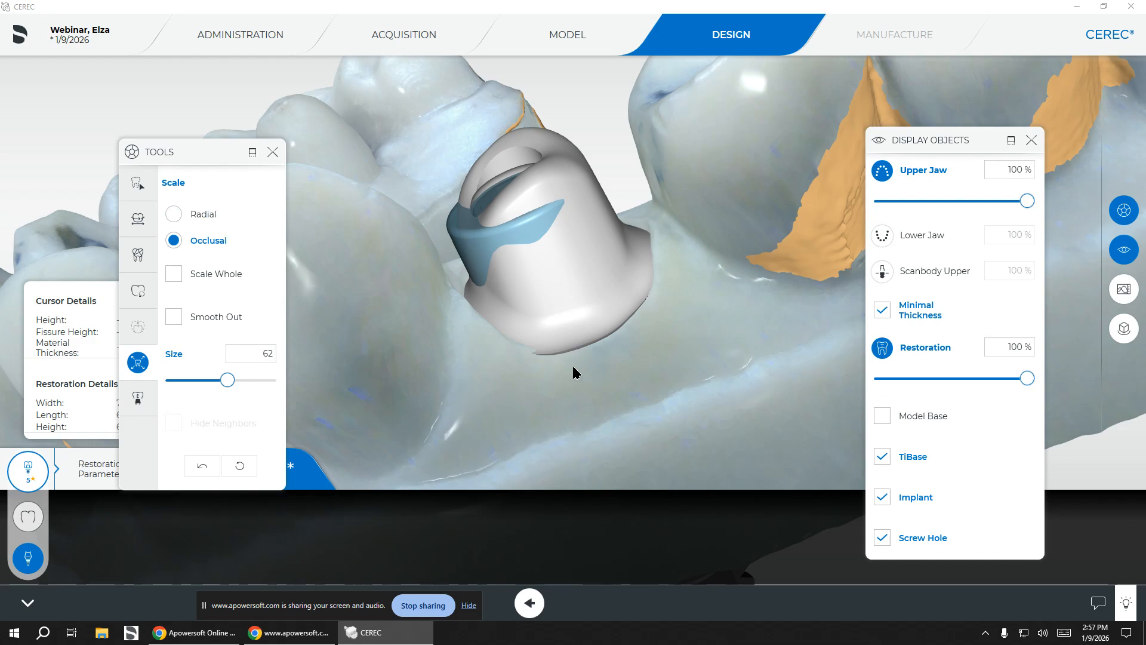
{"action": "left_click_drag", "start_coordinate": [236, 380], "coordinate": [224, 383]}
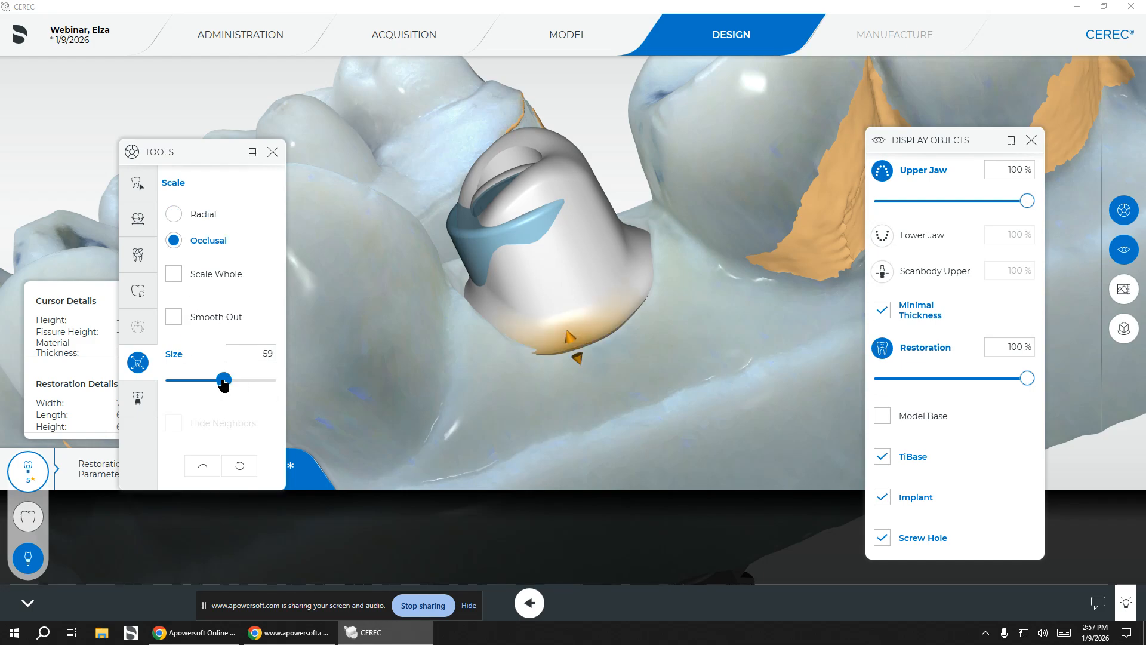
{"action": "left_click", "coordinate": [590, 334]}
{"action": "left_click_drag", "start_coordinate": [589, 331], "coordinate": [594, 355]}
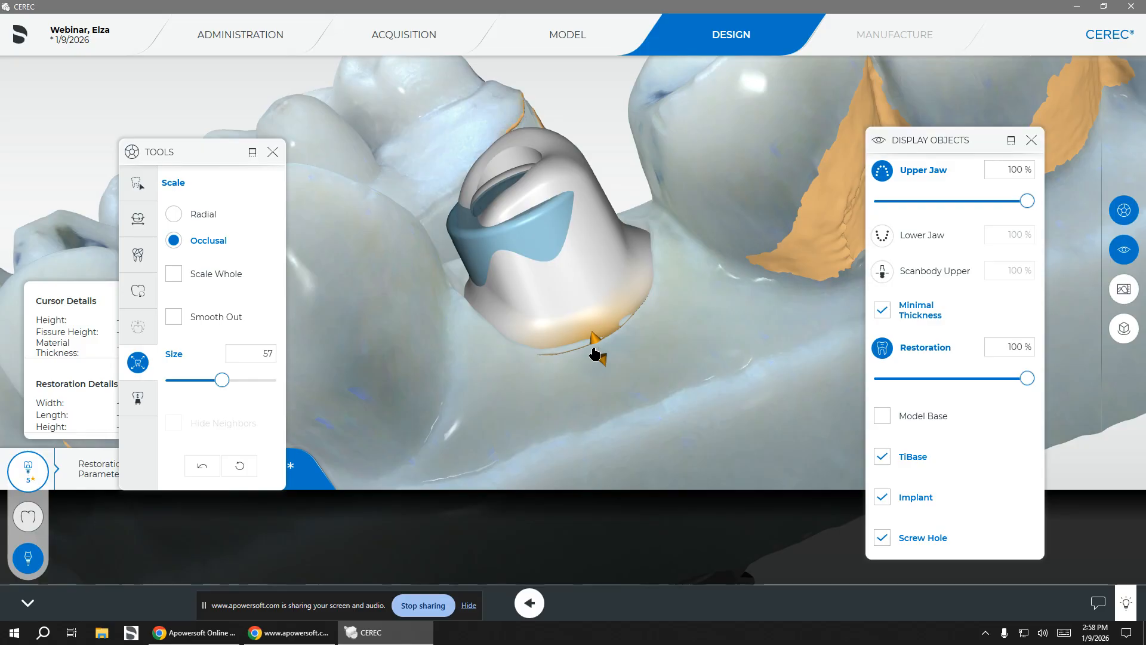
{"action": "mouse_move", "coordinate": [594, 353]}
{"action": "left_mouse_down"}
{"action": "mouse_move", "coordinate": [598, 364]}
{"action": "mouse_move", "coordinate": [594, 354]}
{"action": "left_mouse_up"}
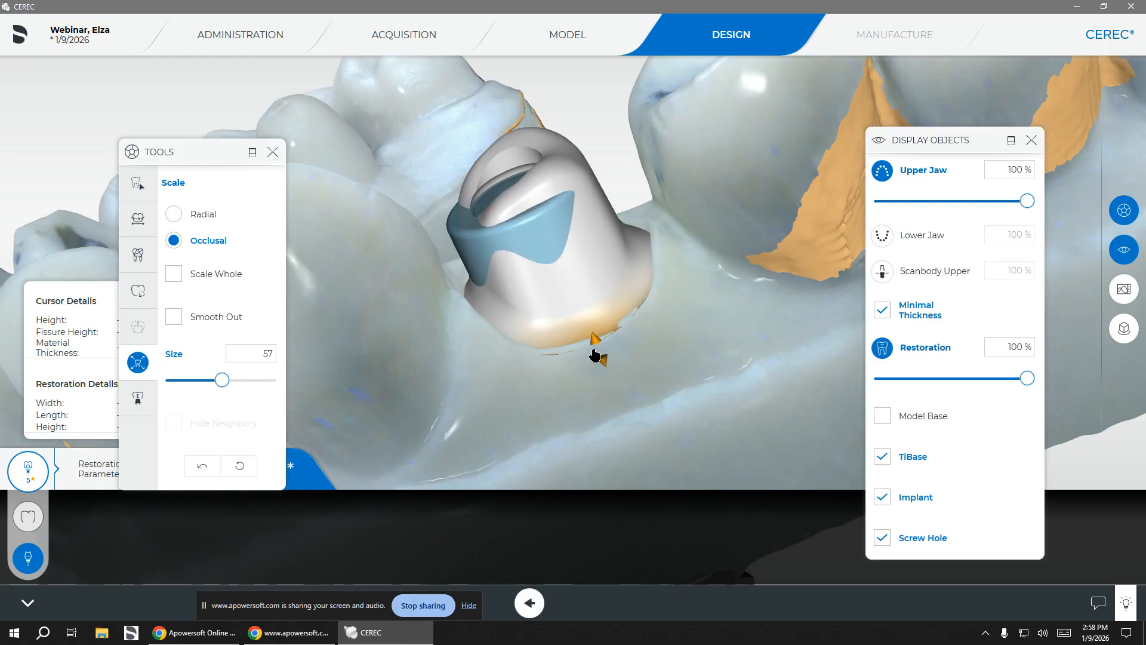
Step: Occlusally scale the abutment margin along its outer side and adjoining corner to even out its height against the gum
{"action": "middle_click_drag", "start_coordinate": [595, 354], "coordinate": [528, 325]}
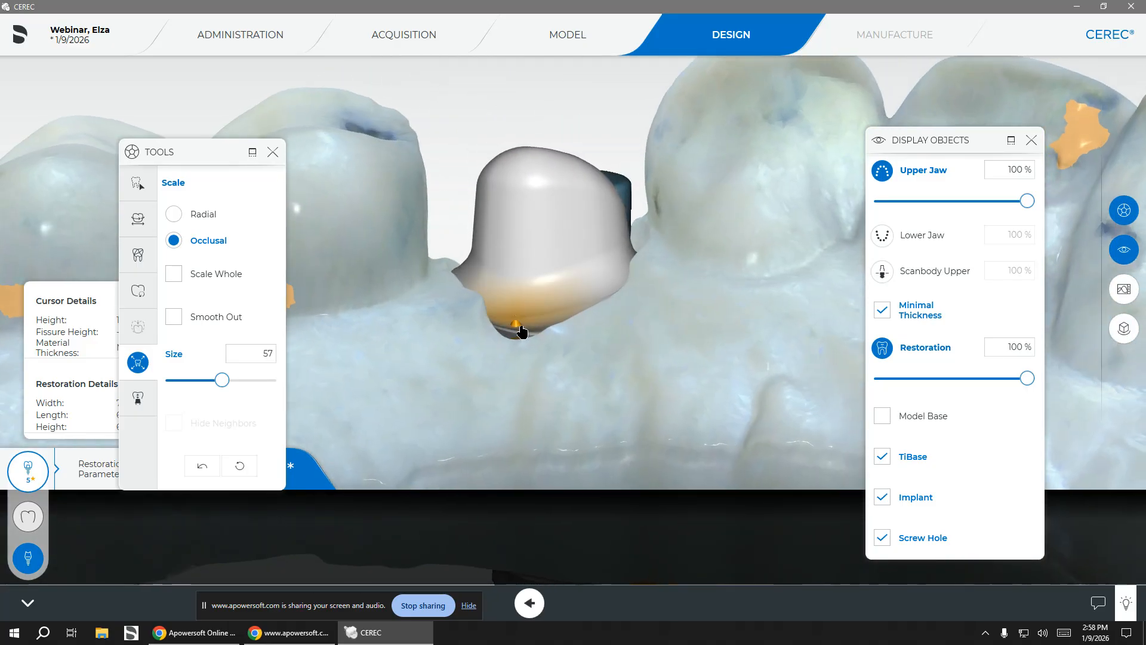
{"action": "left_click_drag", "start_coordinate": [526, 324], "coordinate": [528, 310]}
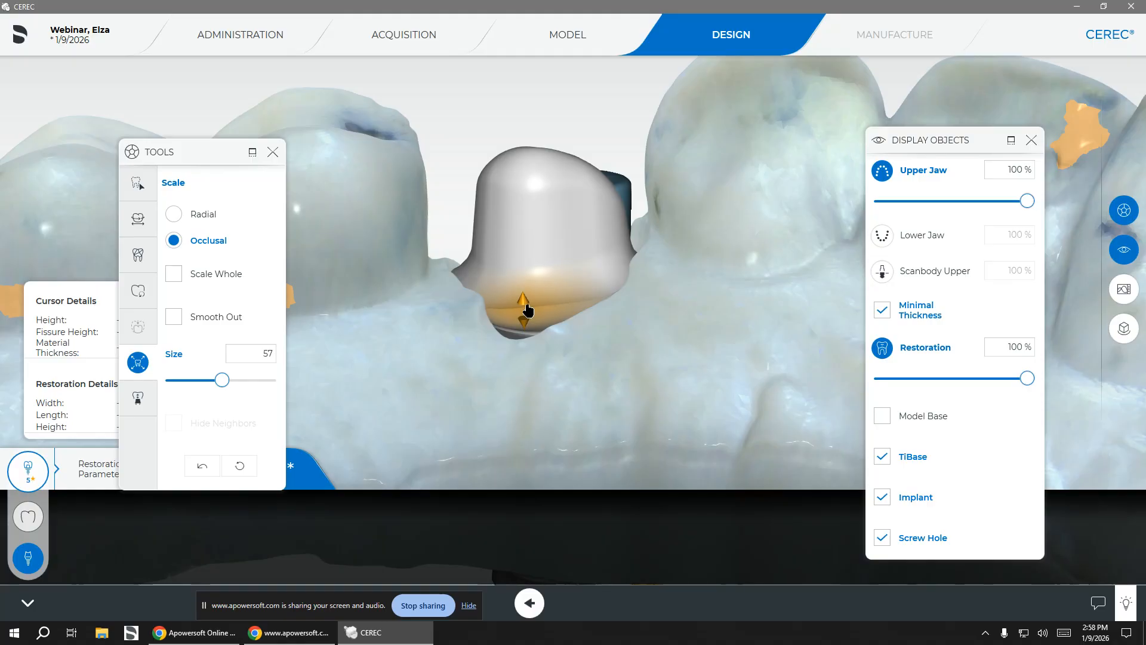
{"action": "middle_click_drag", "start_coordinate": [455, 286], "coordinate": [429, 301]}
{"action": "left_click_drag", "start_coordinate": [471, 307], "coordinate": [475, 298]}
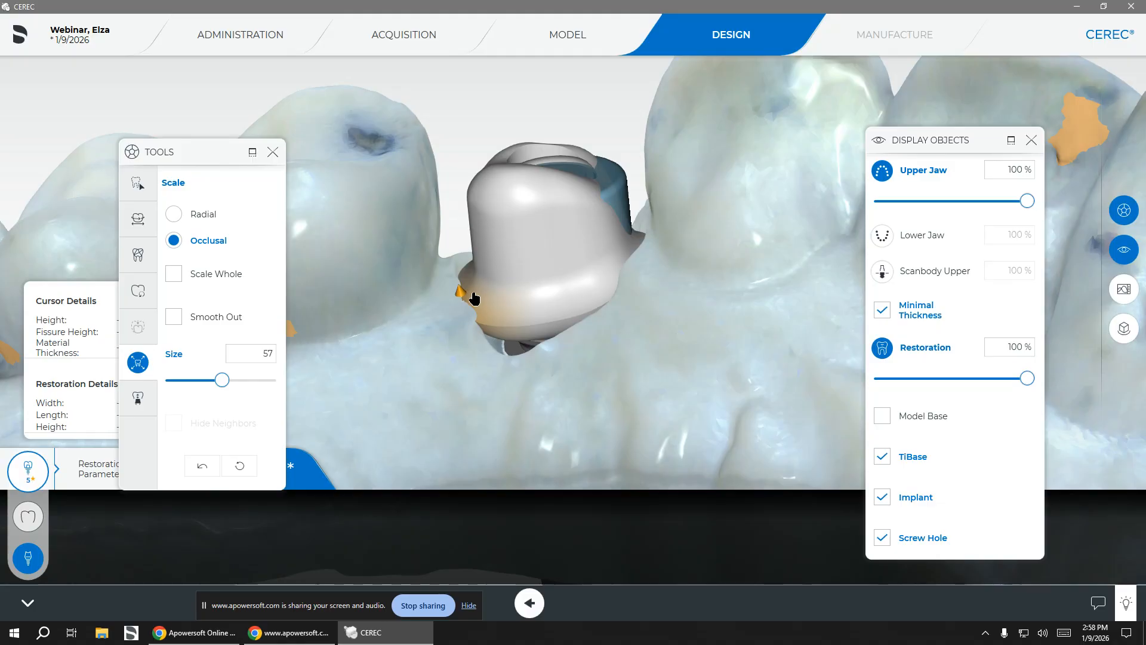
{"action": "middle_click_drag", "start_coordinate": [474, 298], "coordinate": [463, 296]}
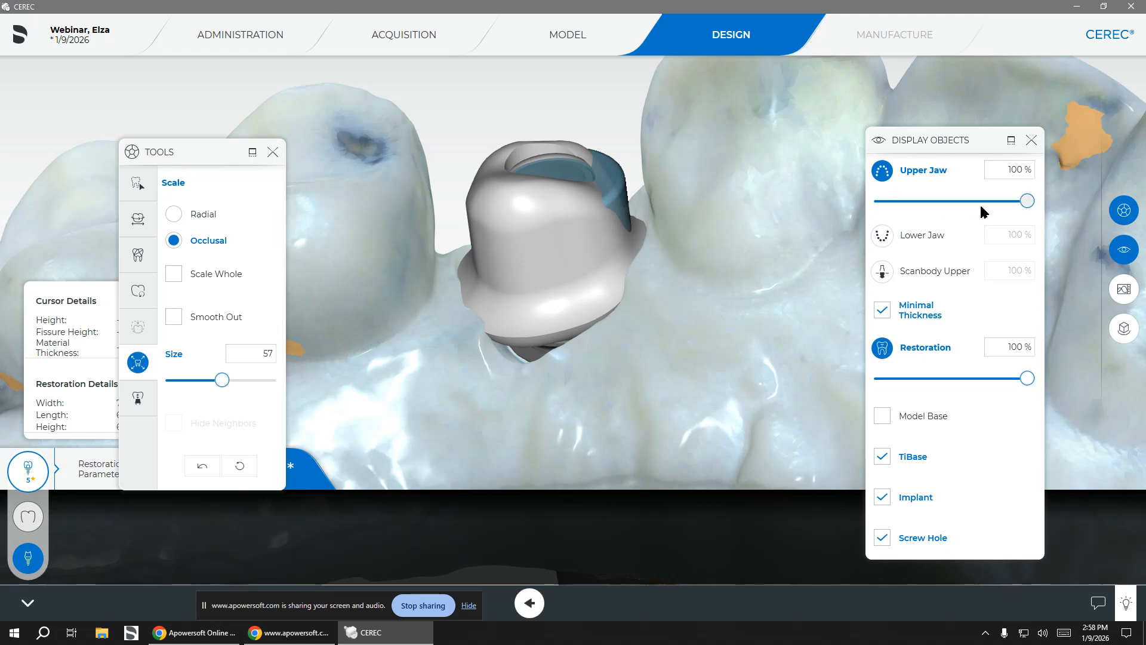
Step: Fade the upper jaw to 50% and radially scale the abutment's side wall outward over the exposed minimal thickness
{"action": "left_click_drag", "start_coordinate": [1027, 201], "coordinate": [935, 201]}
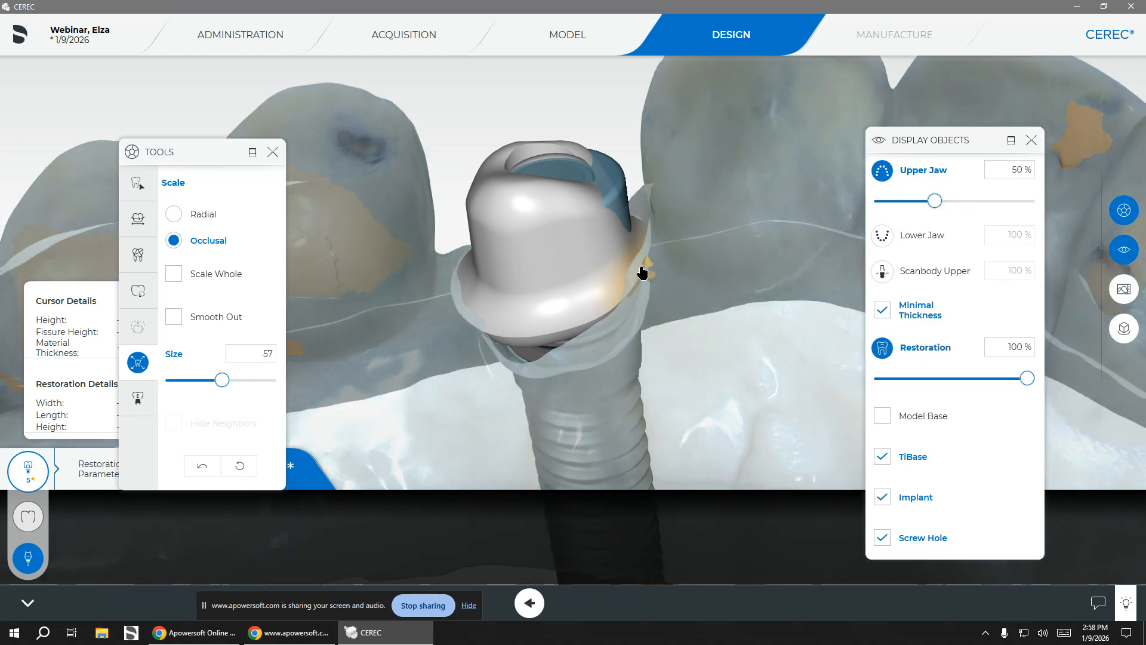
{"action": "left_click_drag", "start_coordinate": [666, 262], "coordinate": [685, 287]}
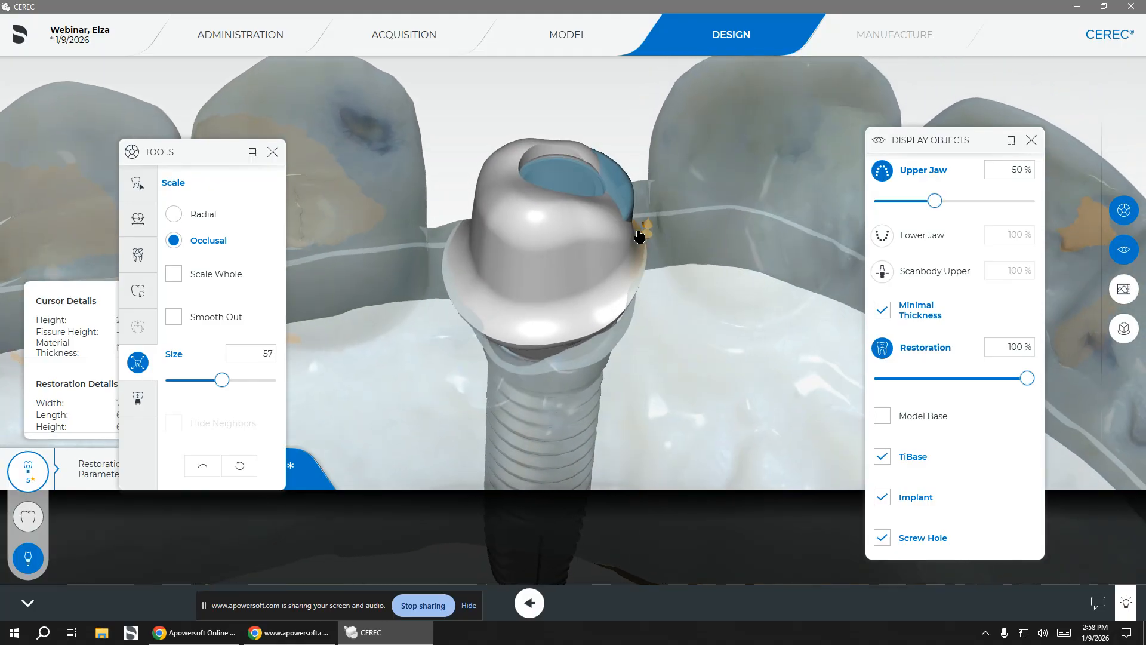
{"action": "left_click_drag", "start_coordinate": [675, 288], "coordinate": [476, 346]}
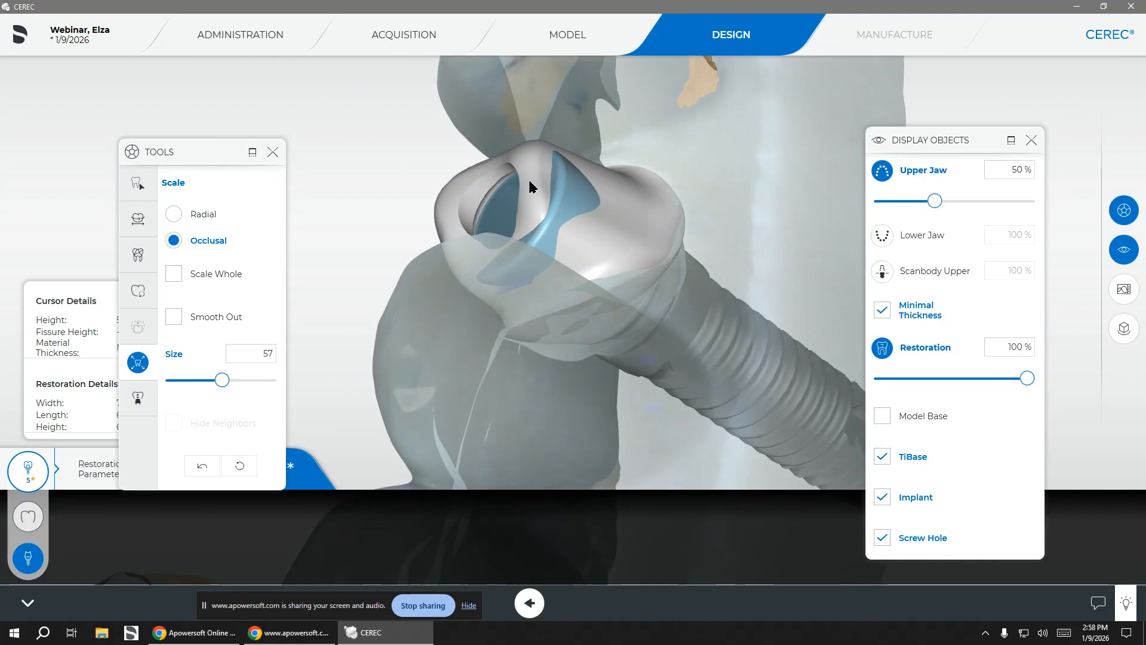
{"action": "left_click", "coordinate": [175, 214]}
{"action": "mouse_move", "coordinate": [610, 204]}
{"action": "left_mouse_down"}
{"action": "mouse_move", "coordinate": [599, 211]}
{"action": "mouse_move", "coordinate": [607, 205]}
{"action": "left_mouse_up"}
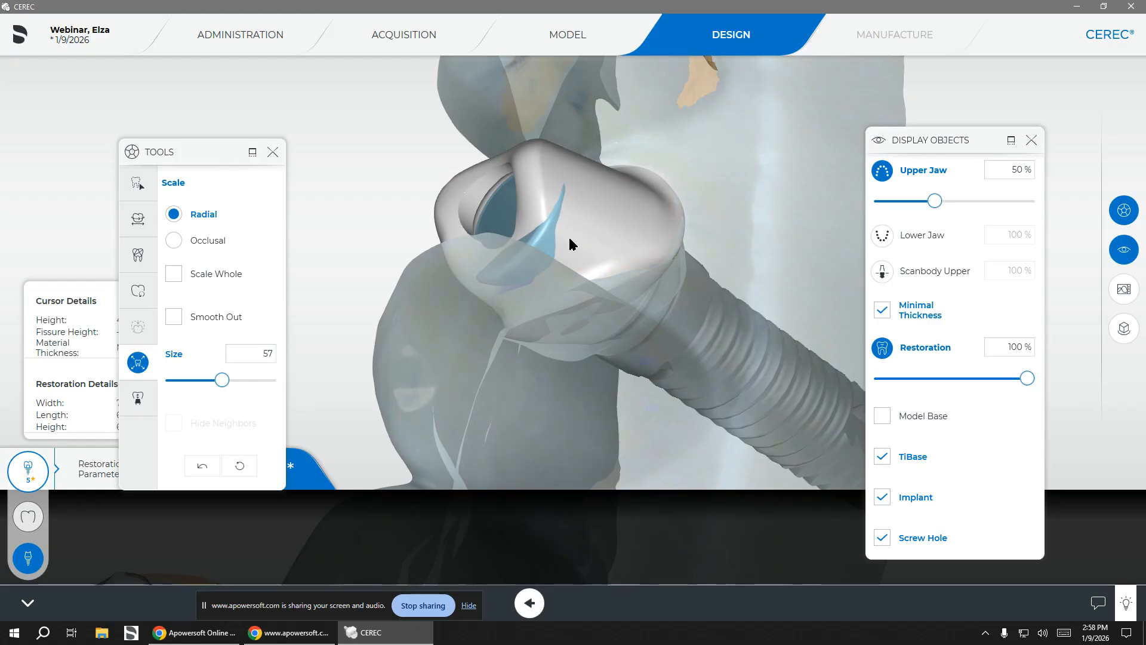
{"action": "left_click_drag", "start_coordinate": [586, 250], "coordinate": [595, 250]}
{"action": "middle_click_drag", "start_coordinate": [595, 251], "coordinate": [785, 230]}
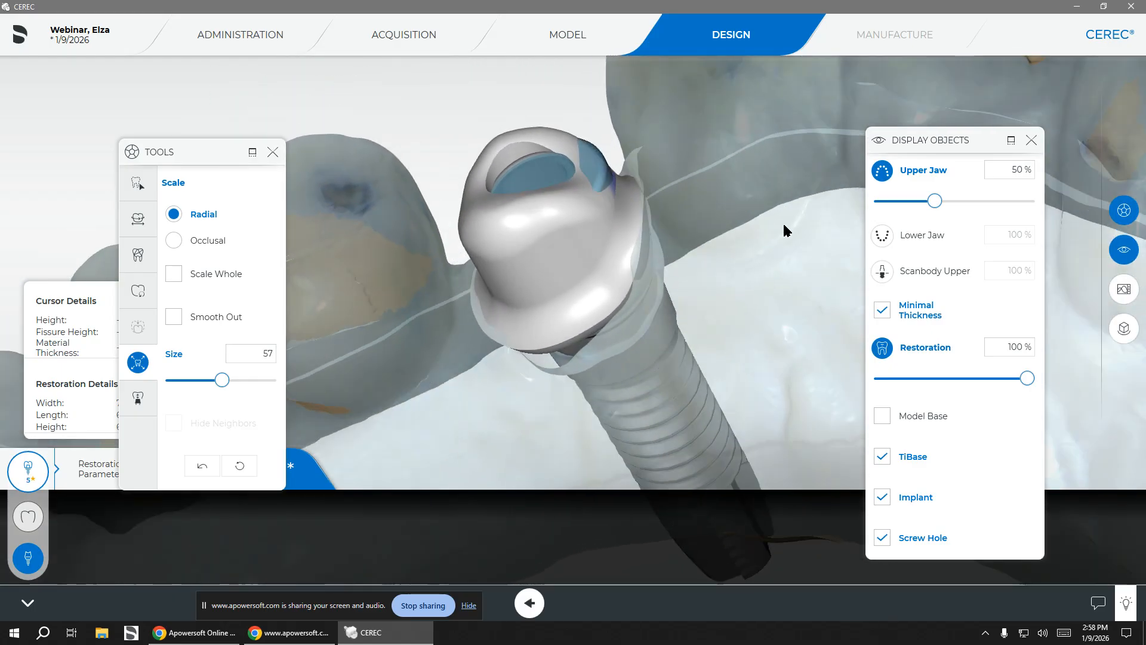
Step: Inspect the abutment with the upper jaw temporarily hidden, and switch to editing the crown
{"action": "left_click", "coordinate": [880, 172]}
{"action": "middle_click_drag", "start_coordinate": [805, 212], "coordinate": [850, 163]}
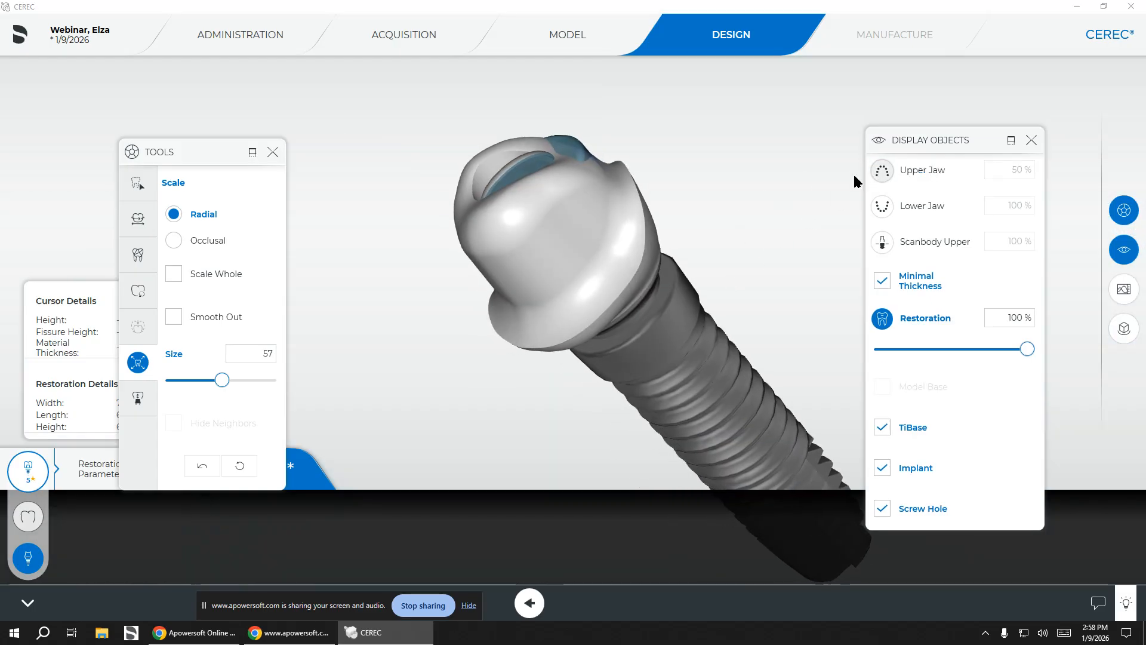
{"action": "left_click", "coordinate": [882, 171]}
{"action": "left_click", "coordinate": [30, 514]}
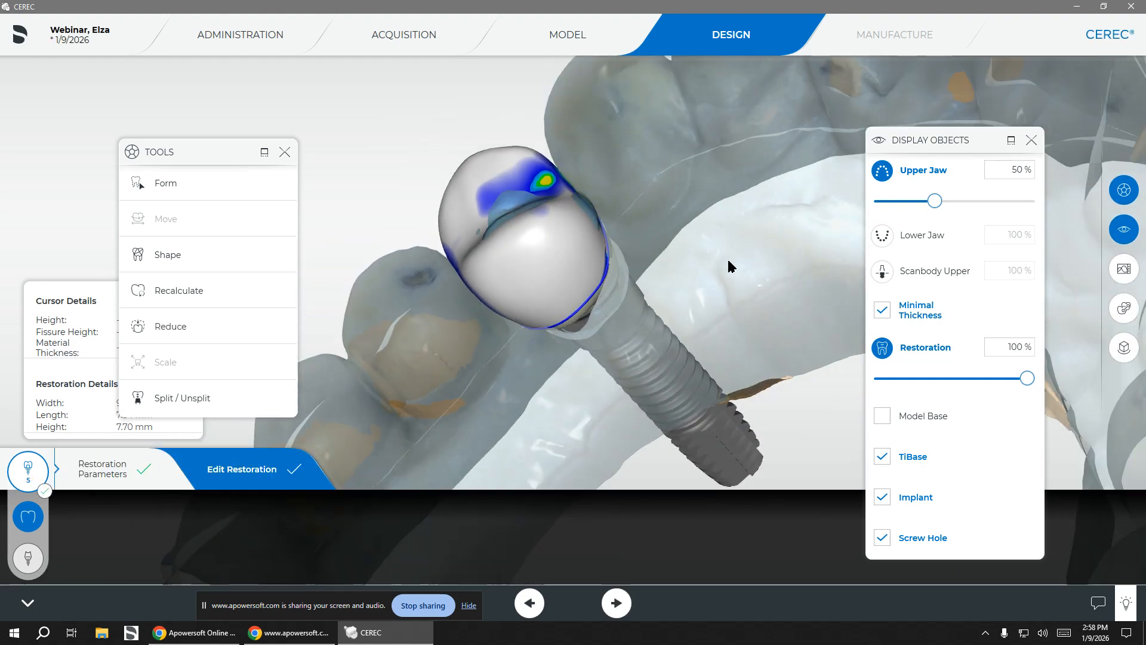
Step: Add material with Form at size 2.28 mm and 72% strength over the minimal thickness exposed on the crown's side and central fissure
{"action": "left_click_drag", "start_coordinate": [718, 283], "coordinate": [572, 293]}
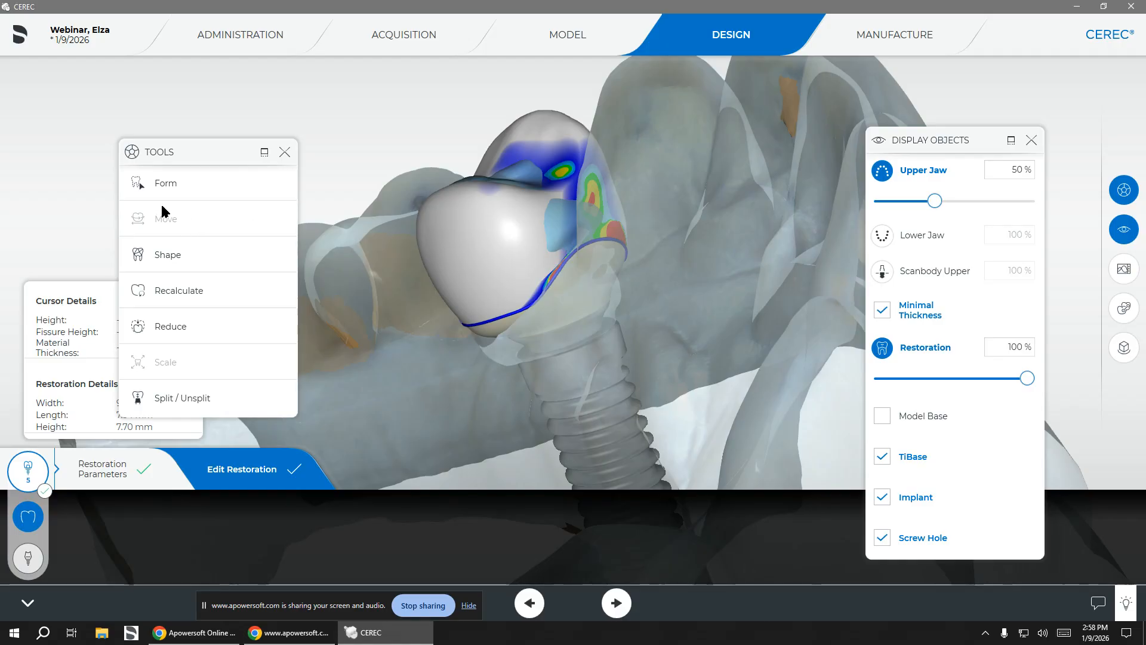
{"action": "left_click", "coordinate": [162, 192]}
{"action": "left_click_drag", "start_coordinate": [545, 232], "coordinate": [552, 255]}
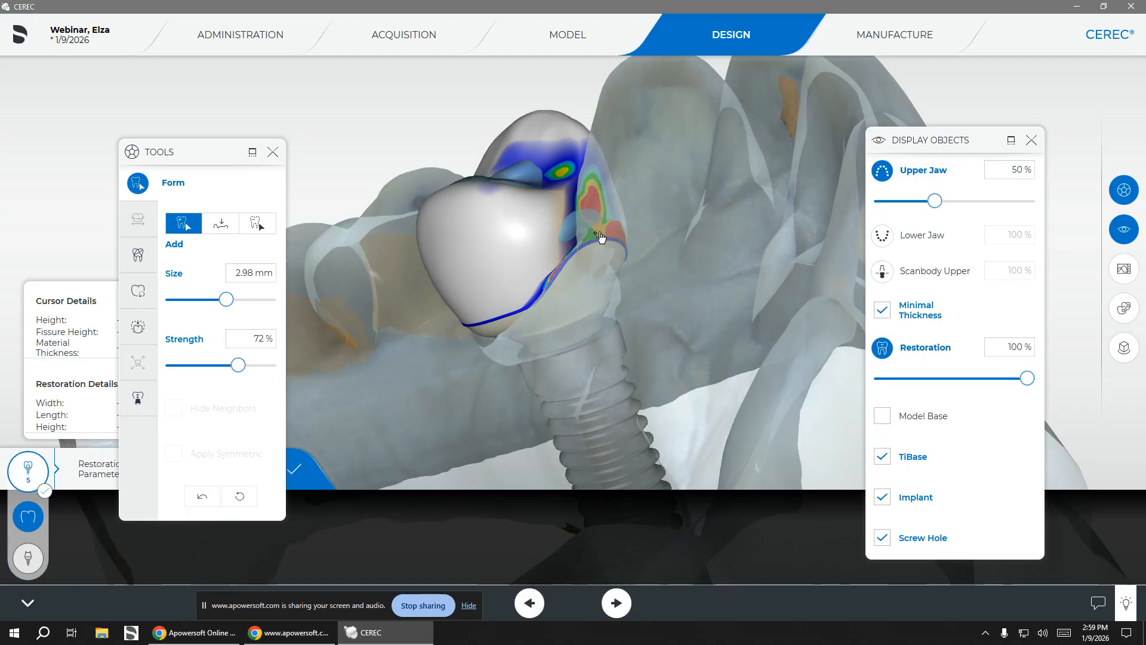
{"action": "left_click_drag", "start_coordinate": [621, 242], "coordinate": [710, 204]}
{"action": "mouse_move", "coordinate": [642, 136]}
{"action": "left_mouse_down"}
{"action": "mouse_move", "coordinate": [574, 214]}
{"action": "mouse_move", "coordinate": [533, 213]}
{"action": "mouse_move", "coordinate": [547, 228]}
{"action": "left_mouse_up"}
{"action": "scroll", "coordinate": [544, 224], "scroll_direction": "down", "scroll_amount": 5}
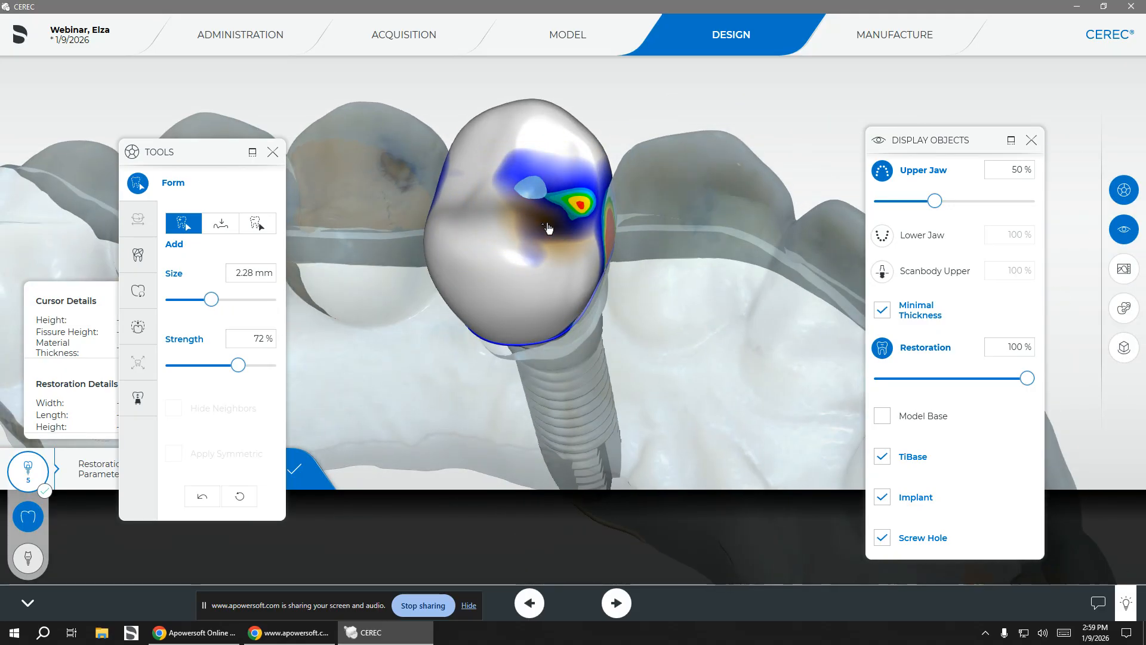
{"action": "left_click", "coordinate": [524, 195]}
{"action": "scroll", "coordinate": [625, 99], "scroll_direction": "down", "scroll_amount": 2}
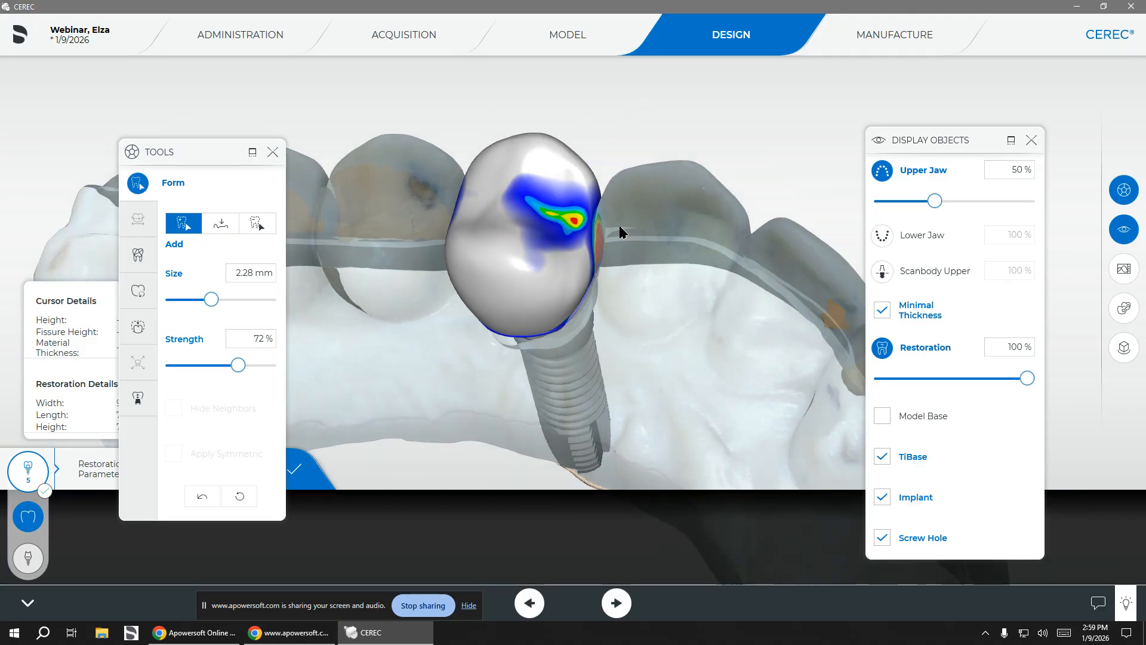
Step: Smooth the crown's strong proximal contact area with Form, and switch back to Add to build up its adjacent edge
{"action": "left_click_drag", "start_coordinate": [618, 227], "coordinate": [616, 222]}
{"action": "left_click_drag", "start_coordinate": [424, 138], "coordinate": [551, 177]}
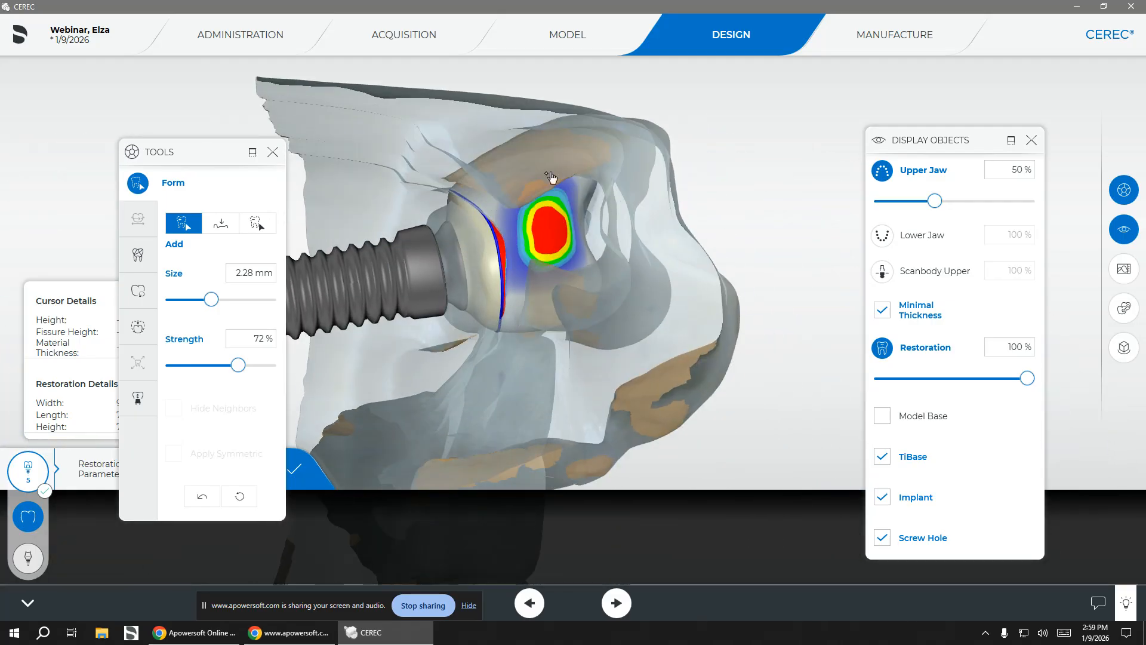
{"action": "left_click", "coordinate": [220, 222]}
{"action": "left_click_drag", "start_coordinate": [548, 240], "coordinate": [548, 234]}
{"action": "middle_click_drag", "start_coordinate": [683, 191], "coordinate": [562, 193]}
{"action": "left_click", "coordinate": [563, 192]}
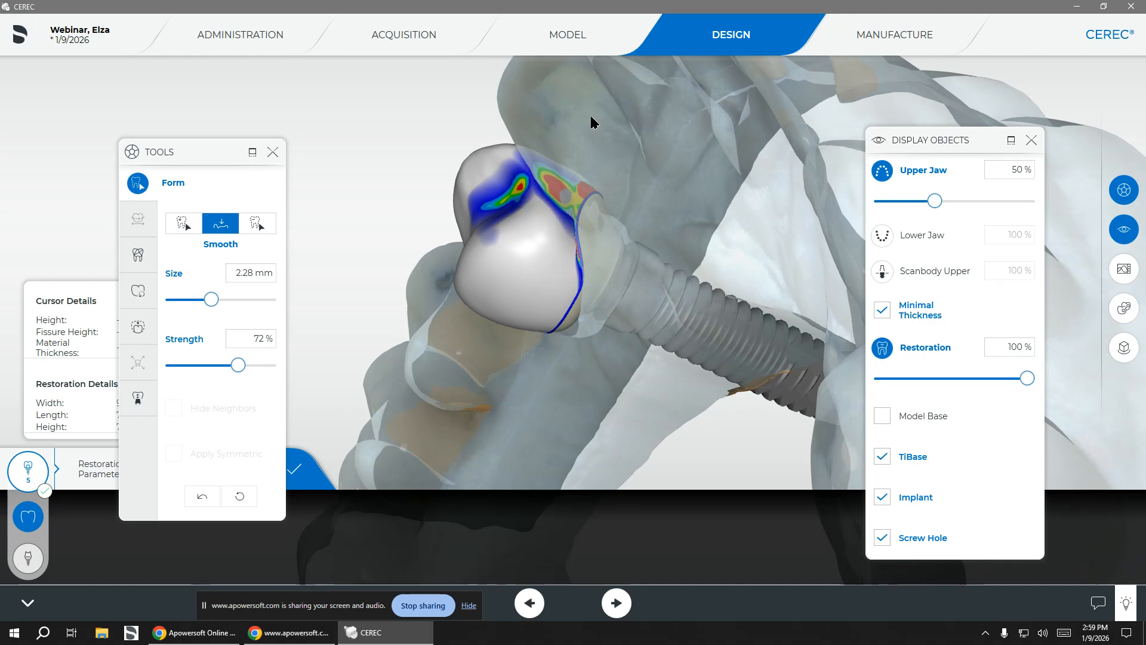
{"action": "left_click", "coordinate": [183, 222]}
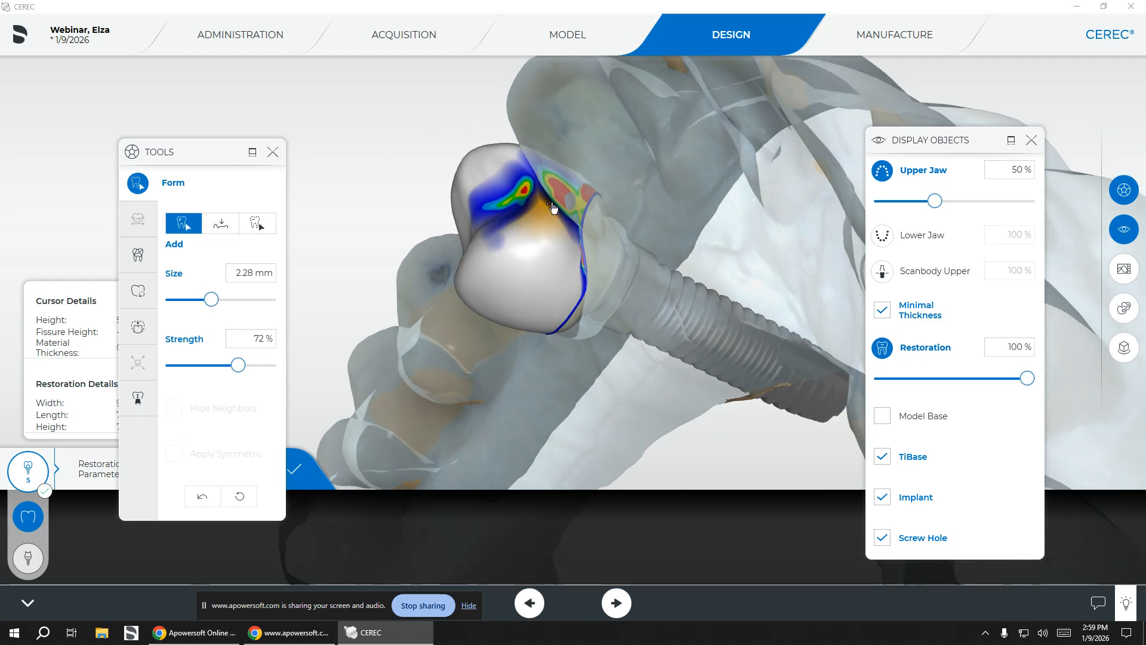
{"action": "left_click", "coordinate": [573, 198]}
{"action": "middle_click_drag", "start_coordinate": [686, 234], "coordinate": [615, 256]}
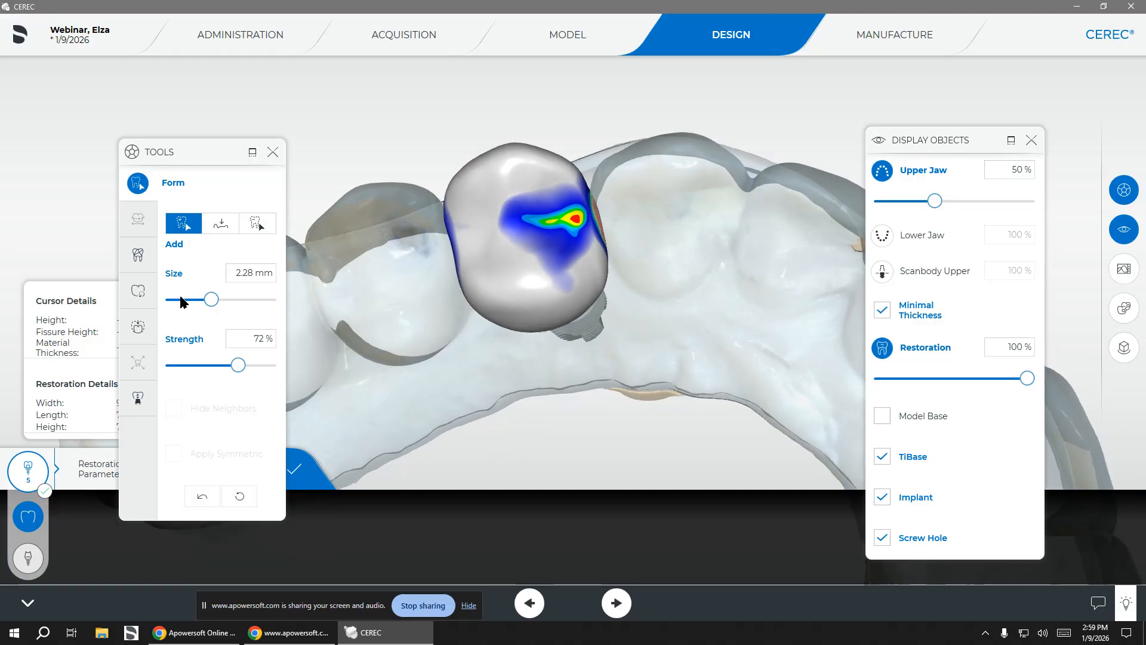
Step: Hide the minimal thickness and fade the upper jaw to 31% and the crown to 21% to examine the screw channel from the occlusal side
{"action": "left_click_drag", "start_coordinate": [934, 202], "coordinate": [1029, 201]}
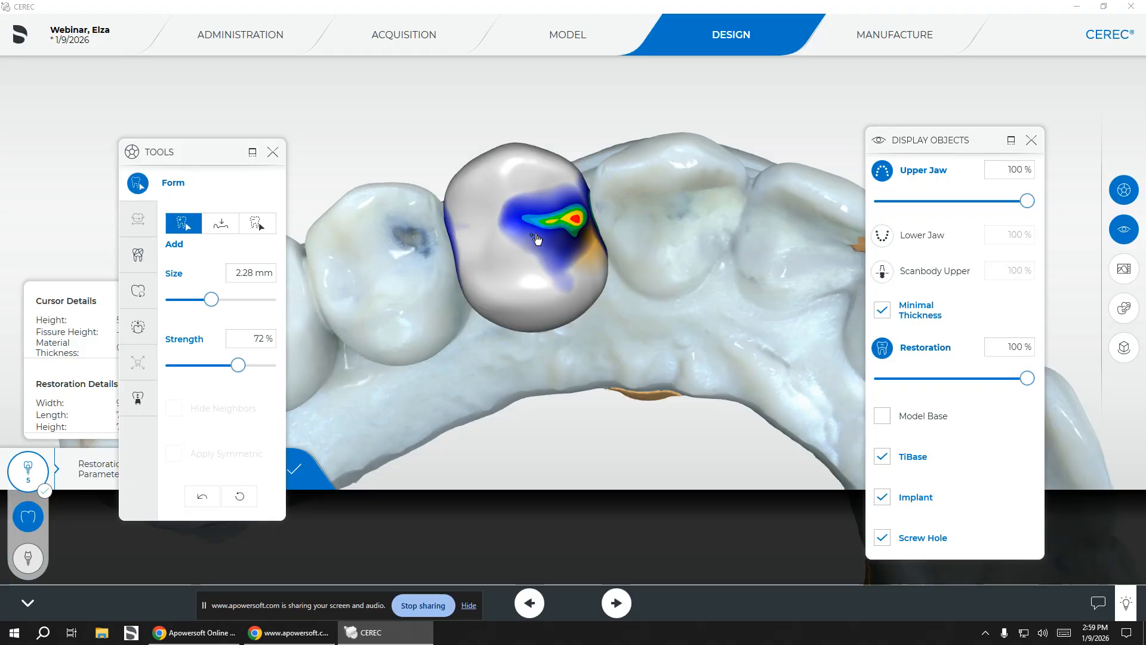
{"action": "left_click_drag", "start_coordinate": [500, 110], "coordinate": [497, 120]}
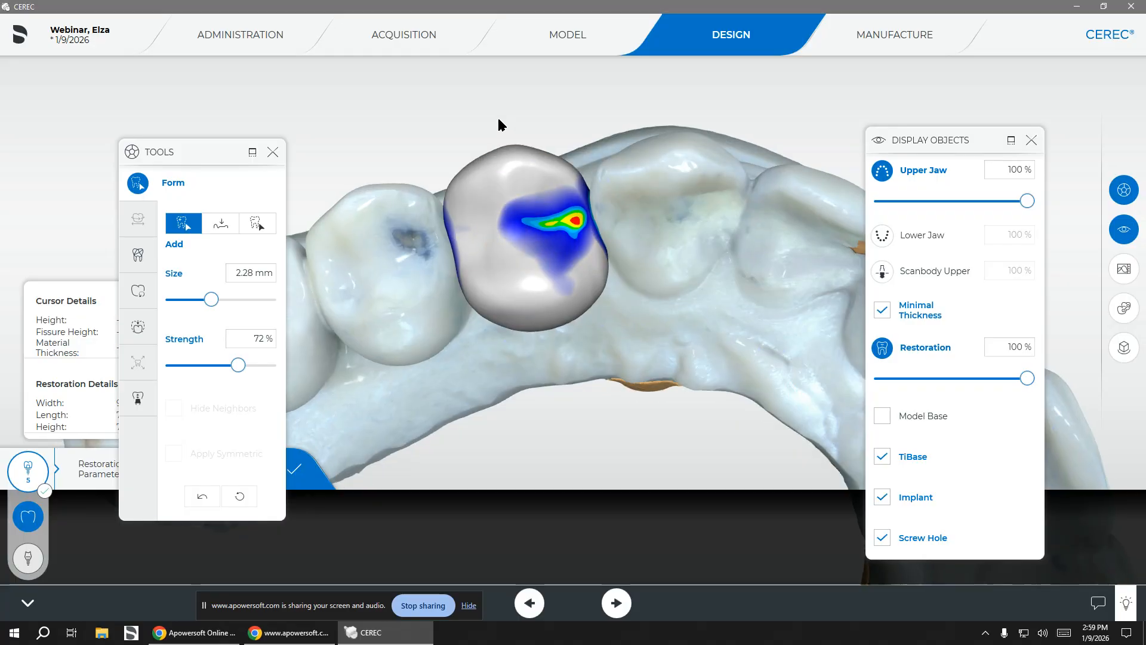
{"action": "left_click_drag", "start_coordinate": [1024, 203], "coordinate": [899, 201]}
{"action": "right_click_drag", "start_coordinate": [824, 270], "coordinate": [684, 405]}
{"action": "left_click_drag", "start_coordinate": [1029, 378], "coordinate": [883, 382]}
{"action": "left_click", "coordinate": [882, 310]}
{"action": "right_click_drag", "start_coordinate": [627, 249], "coordinate": [621, 340]}
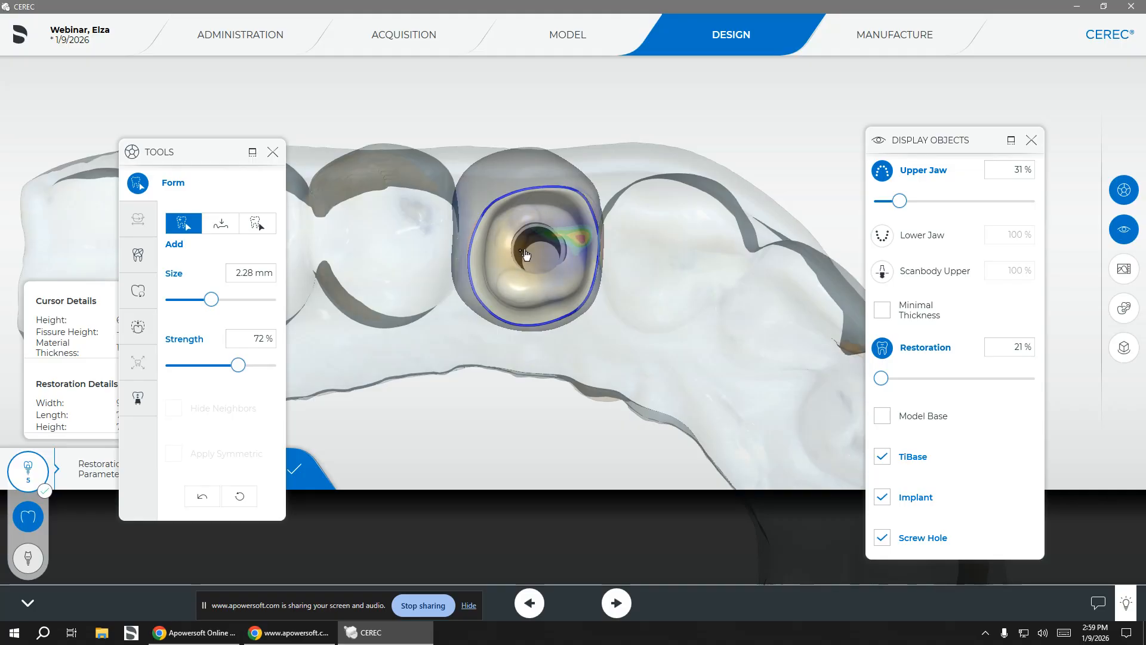
Step: Return the crown and upper jaw to 100% opacity and view the crown within the arch from the occlusal side
{"action": "left_click_drag", "start_coordinate": [880, 378], "coordinate": [1025, 378]}
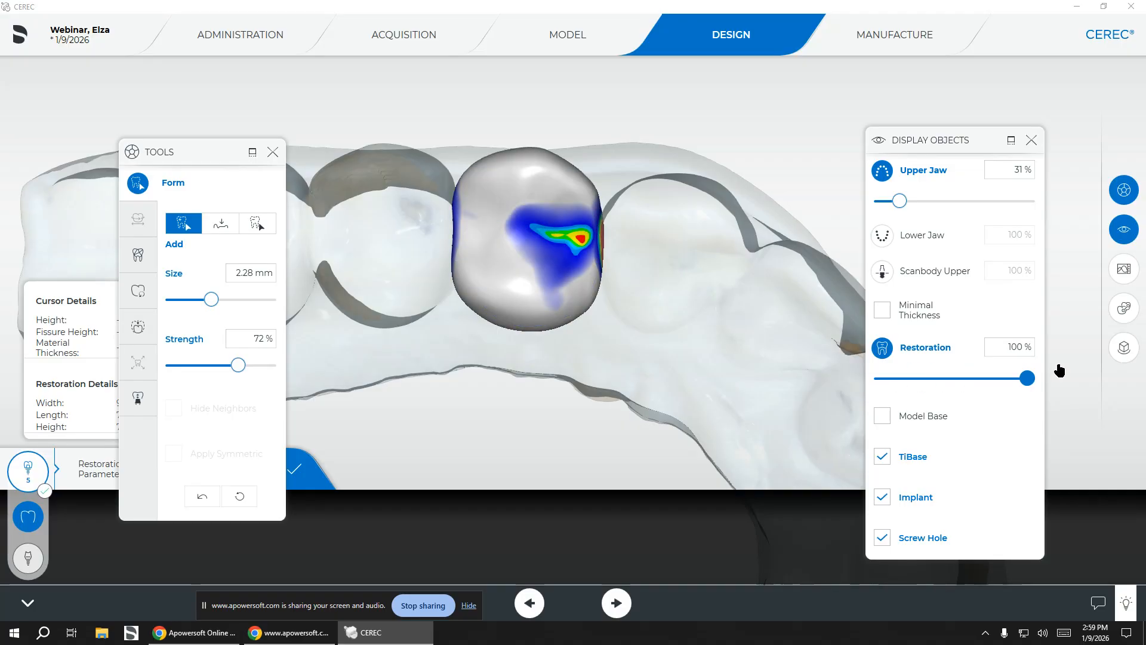
{"action": "right_click_drag", "start_coordinate": [706, 289], "coordinate": [596, 446]}
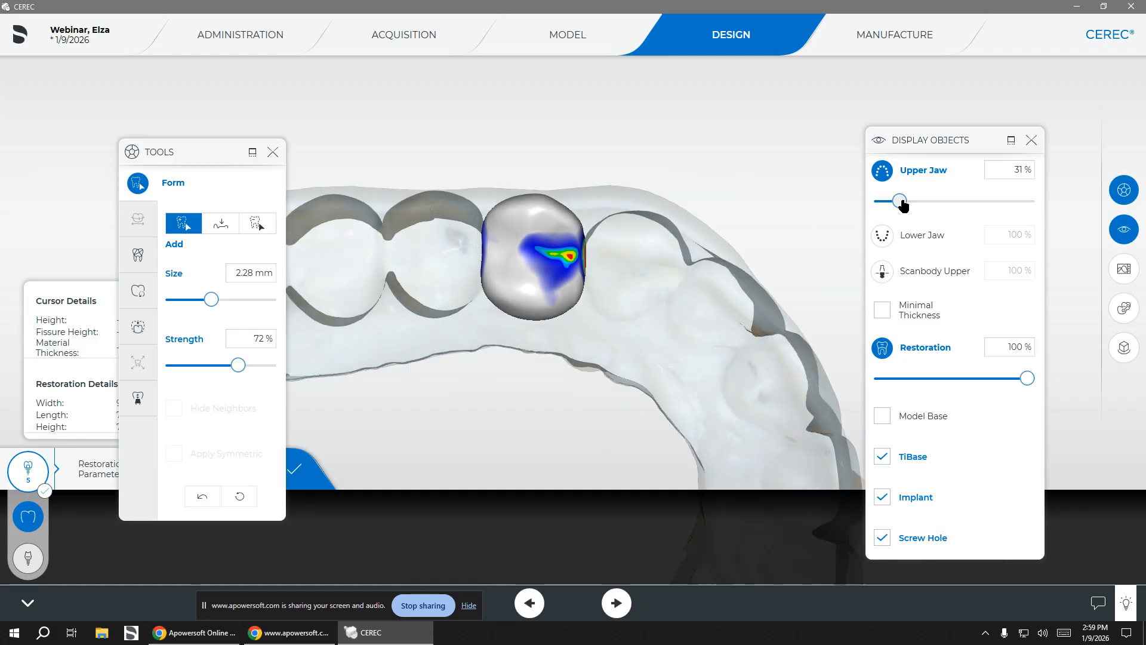
{"action": "left_click_drag", "start_coordinate": [899, 201], "coordinate": [1027, 201]}
{"action": "mouse_move", "coordinate": [501, 391]}
{"action": "right_mouse_down"}
{"action": "mouse_move", "coordinate": [503, 307]}
{"action": "mouse_move", "coordinate": [521, 399]}
{"action": "right_mouse_up"}
{"action": "right_click_drag", "start_coordinate": [431, 314], "coordinate": [427, 324]}
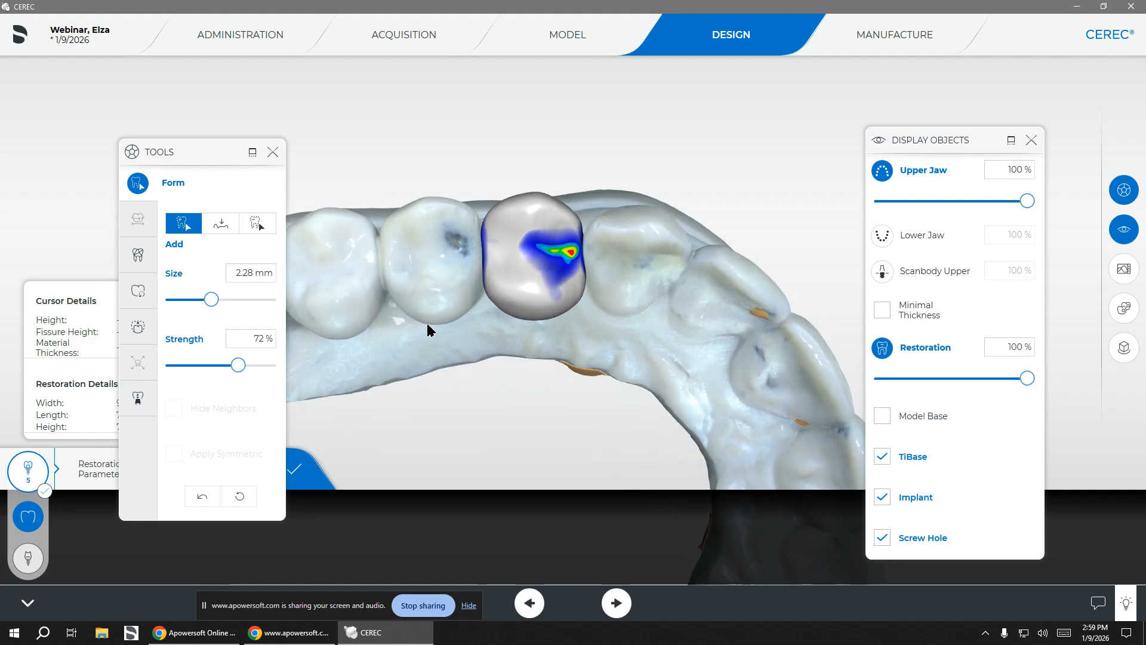
Step: Smooth the crown's inner corner beside the contact area with Form at size 3.08 mm, and check the crown's contour against the neighbouring teeth
{"action": "mouse_move", "coordinate": [498, 287]}
{"action": "left_mouse_down"}
{"action": "mouse_move", "coordinate": [516, 303]}
{"action": "mouse_move", "coordinate": [531, 250]}
{"action": "mouse_move", "coordinate": [571, 292]}
{"action": "left_mouse_up"}
{"action": "left_click", "coordinate": [221, 224]}
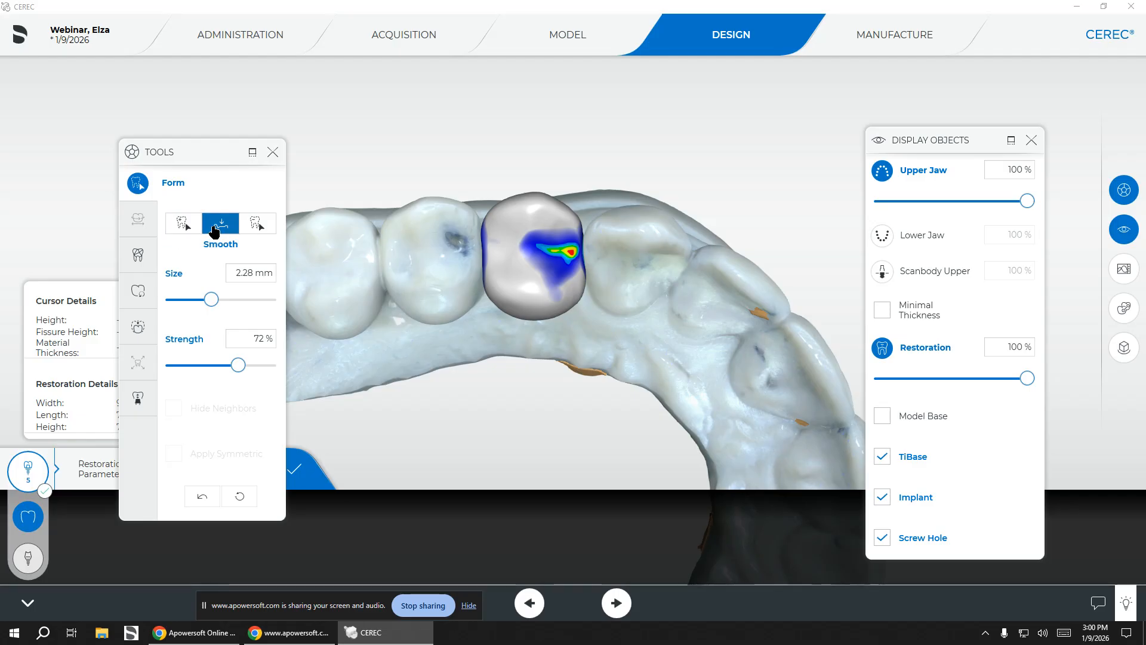
{"action": "left_click", "coordinate": [580, 297]}
{"action": "scroll", "coordinate": [582, 298], "scroll_direction": "up", "scroll_amount": 4}
{"action": "mouse_move", "coordinate": [583, 297]}
{"action": "left_mouse_down"}
{"action": "mouse_move", "coordinate": [571, 305]}
{"action": "mouse_move", "coordinate": [580, 292]}
{"action": "left_mouse_up"}
{"action": "middle_click_drag", "start_coordinate": [551, 364], "coordinate": [531, 440]}
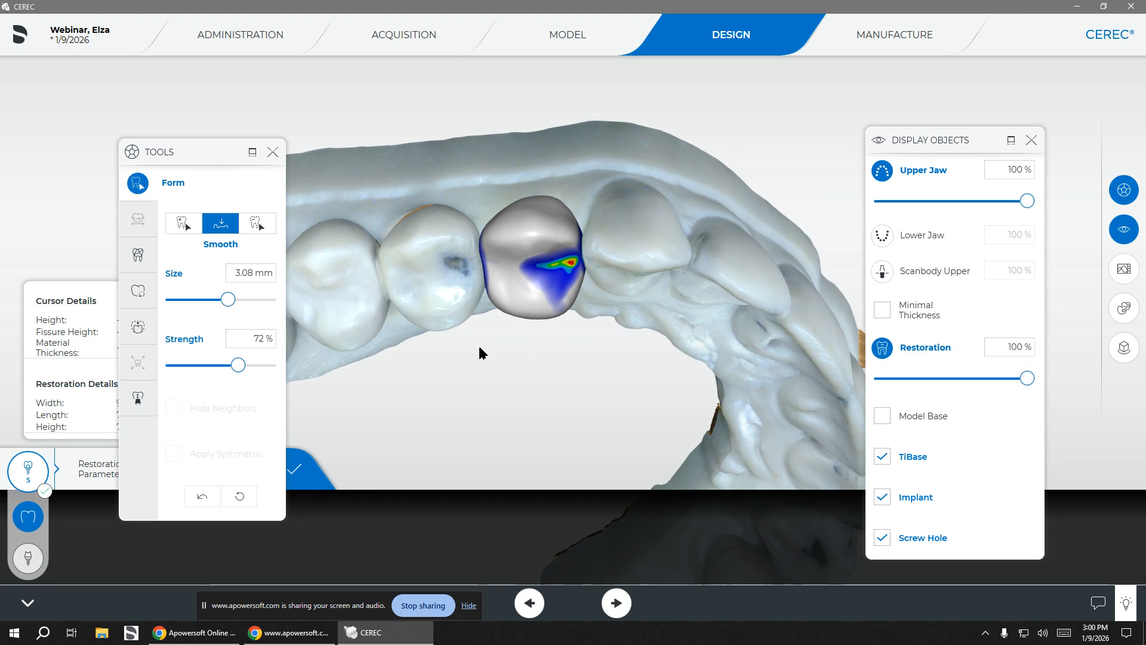
{"action": "left_click_drag", "start_coordinate": [504, 368], "coordinate": [511, 255]}
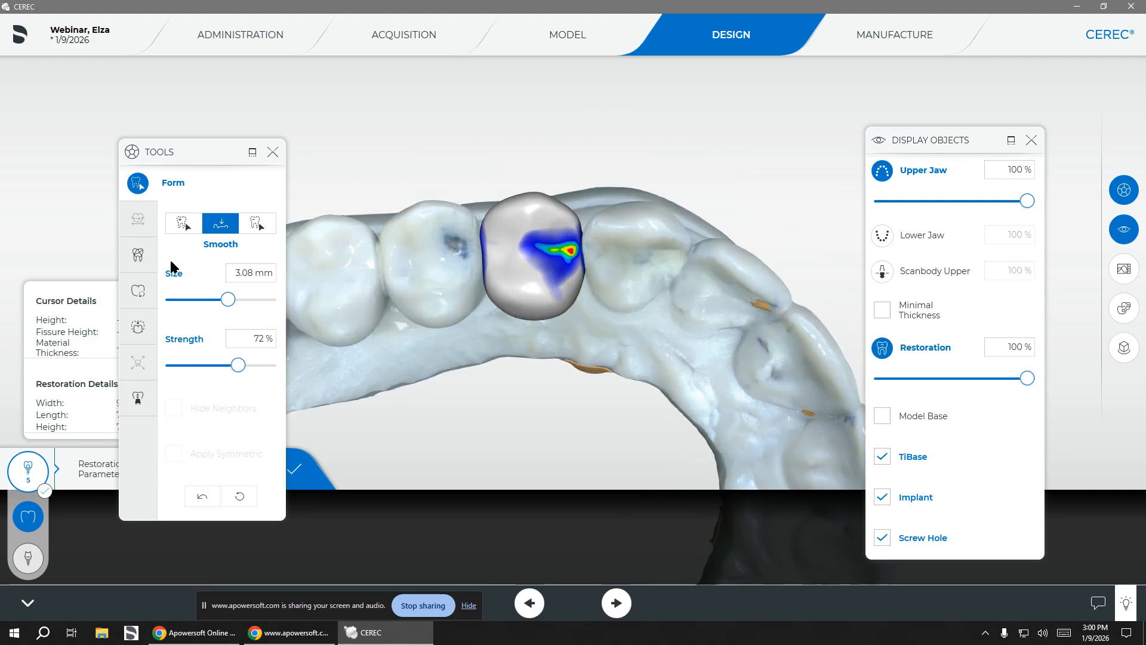
Step: Switch back to the abutment and hide the upper jaw to view it beneath the translucent crown
{"action": "left_click", "coordinate": [28, 557]}
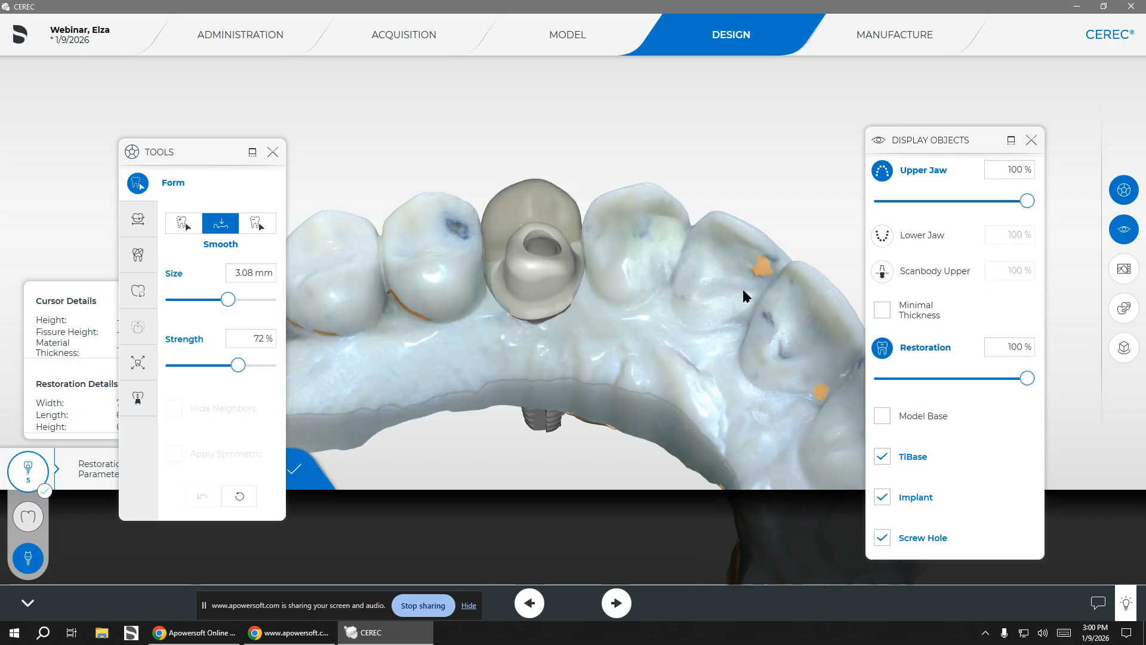
{"action": "left_click", "coordinate": [882, 171]}
{"action": "left_click_drag", "start_coordinate": [662, 312], "coordinate": [545, 305]}
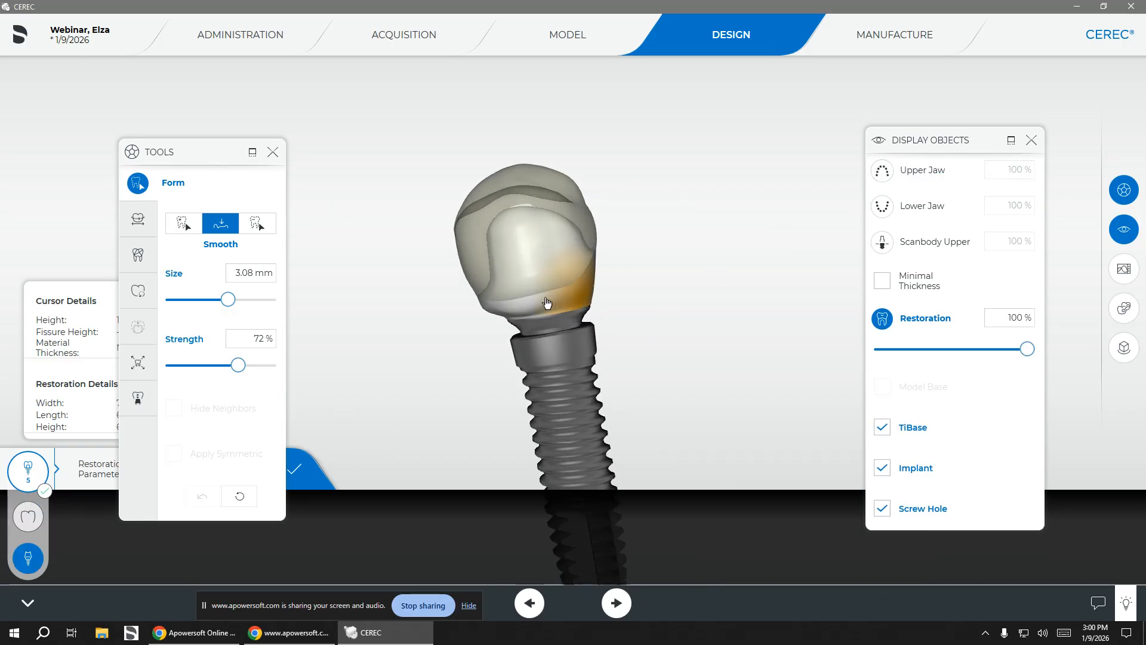
Step: Scale the abutment's margin in the occlusal direction at size 57, and check the abutment's minimal thickness from several sides
{"action": "left_click", "coordinate": [137, 363]}
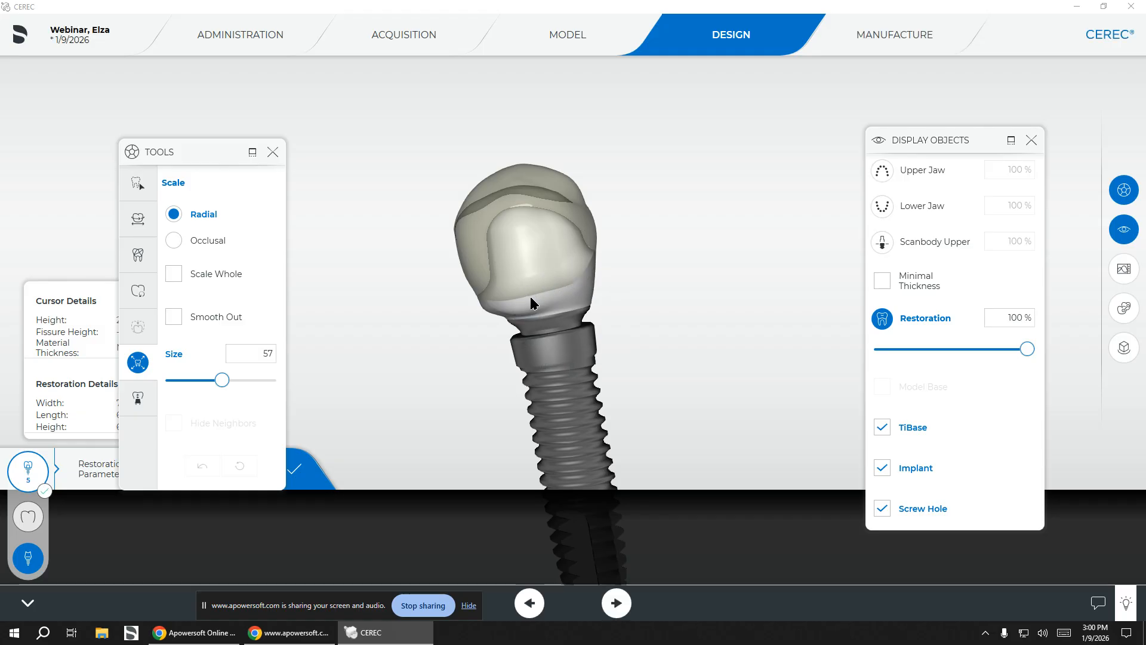
{"action": "left_click", "coordinate": [174, 241]}
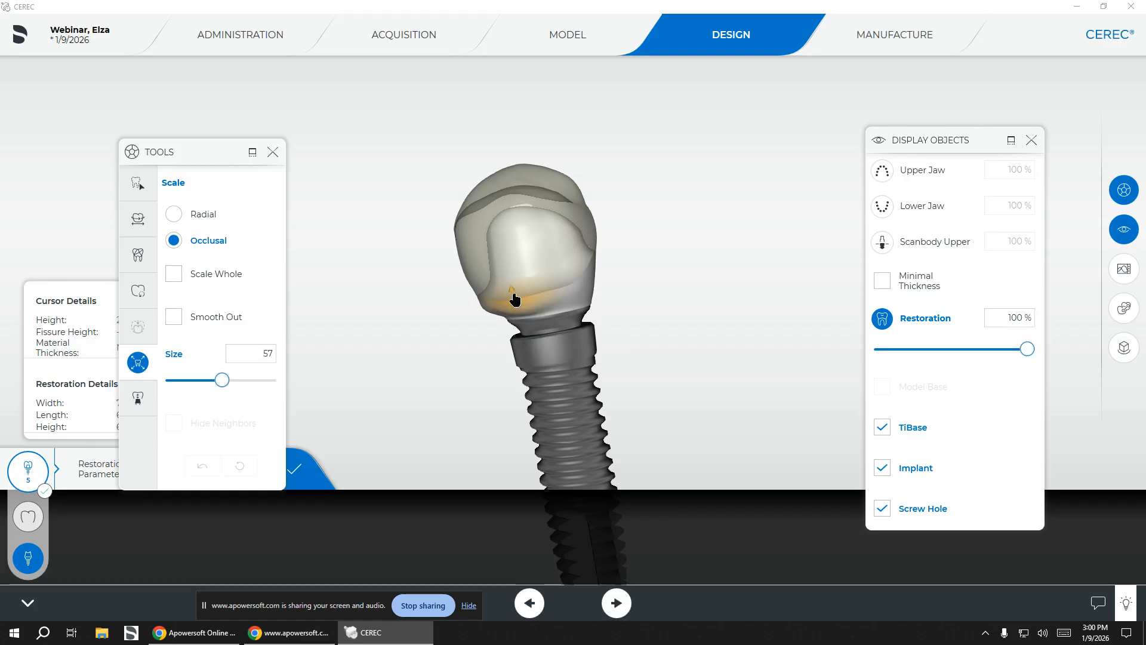
{"action": "left_click", "coordinate": [514, 303]}
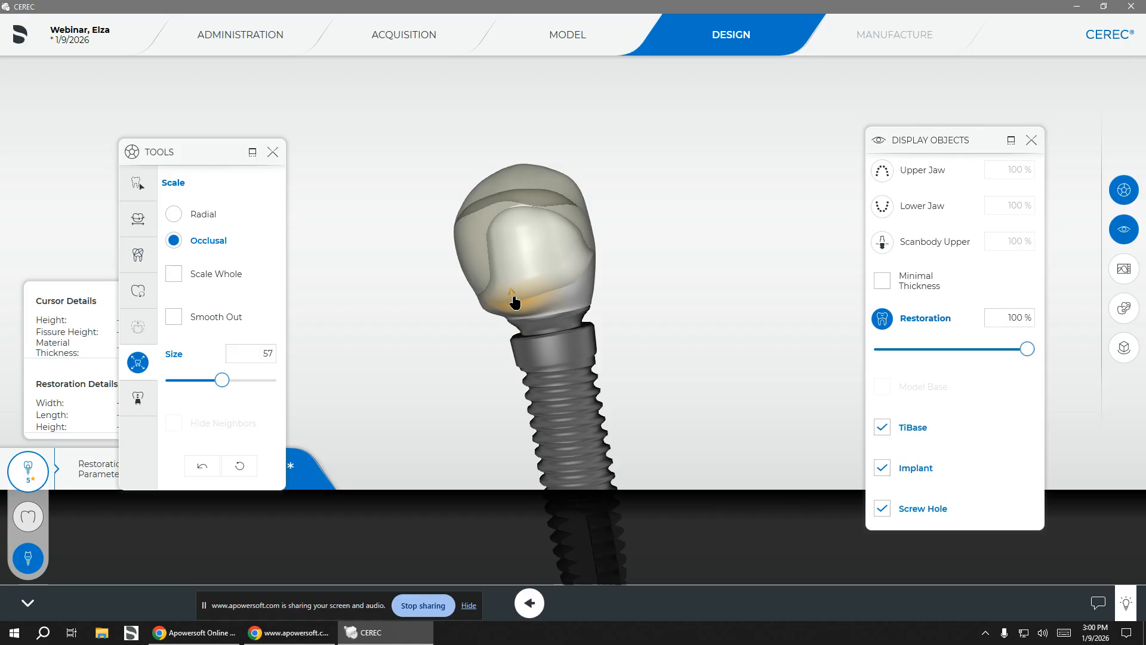
{"action": "left_click", "coordinate": [731, 301]}
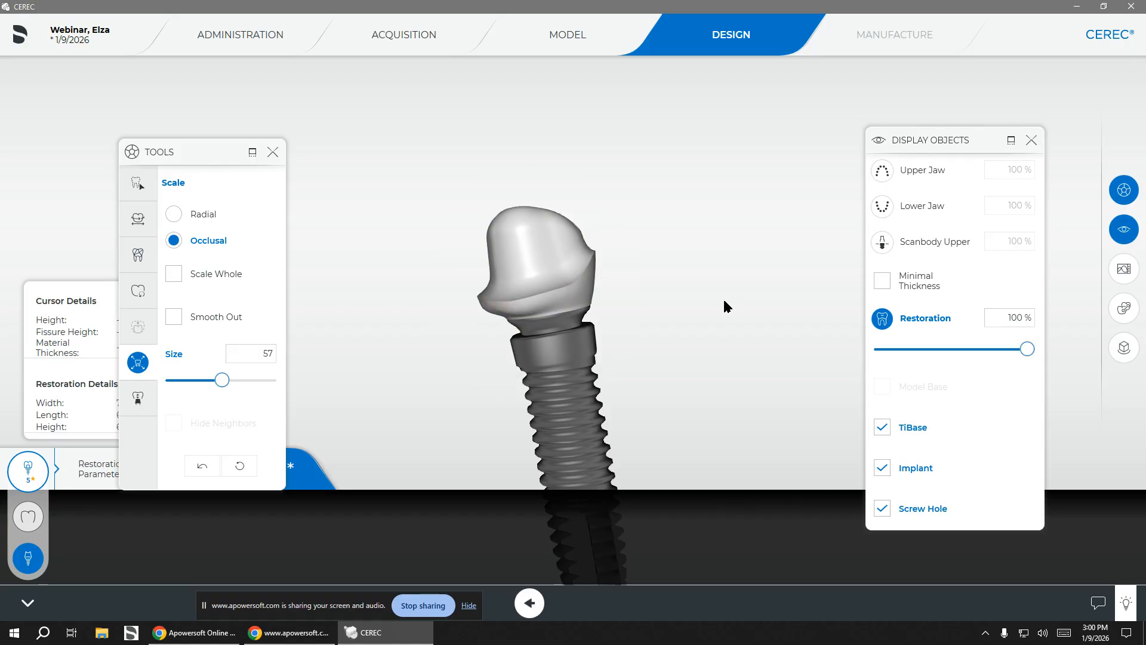
{"action": "left_click_drag", "start_coordinate": [659, 270], "coordinate": [590, 327]}
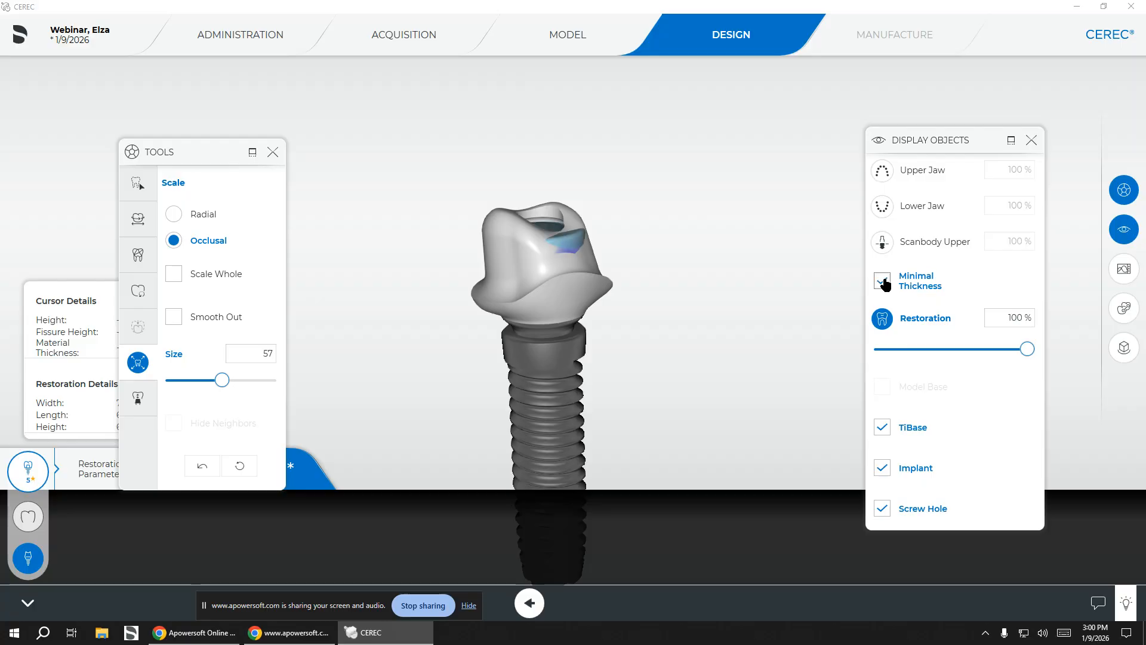
{"action": "left_click_drag", "start_coordinate": [704, 293], "coordinate": [567, 334]}
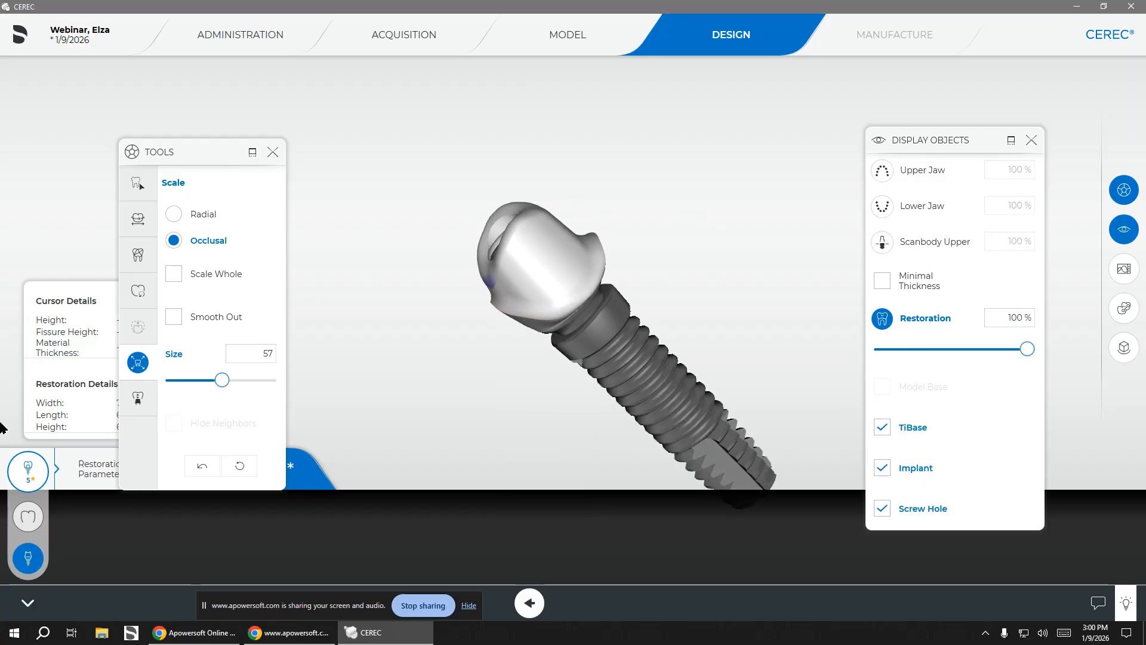
Step: Switch to the crown and proceed to the manufacture phase, letting the bottom layer's minimal geometry conflict be resolved automatically
{"action": "left_click", "coordinate": [28, 517]}
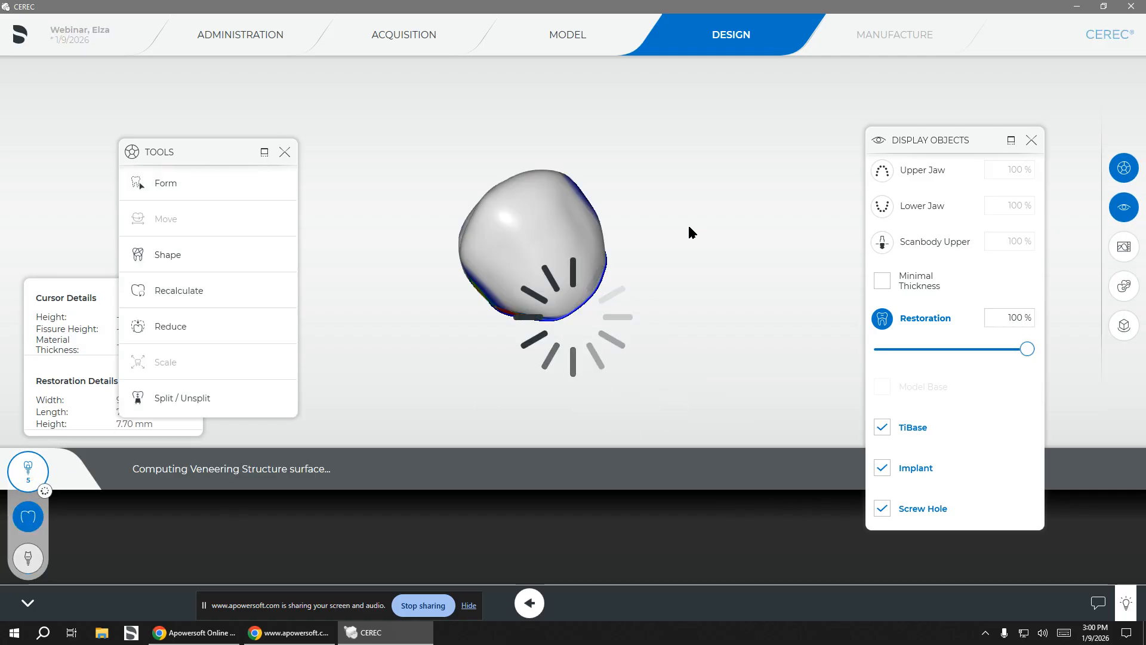
{"action": "left_click", "coordinate": [859, 39]}
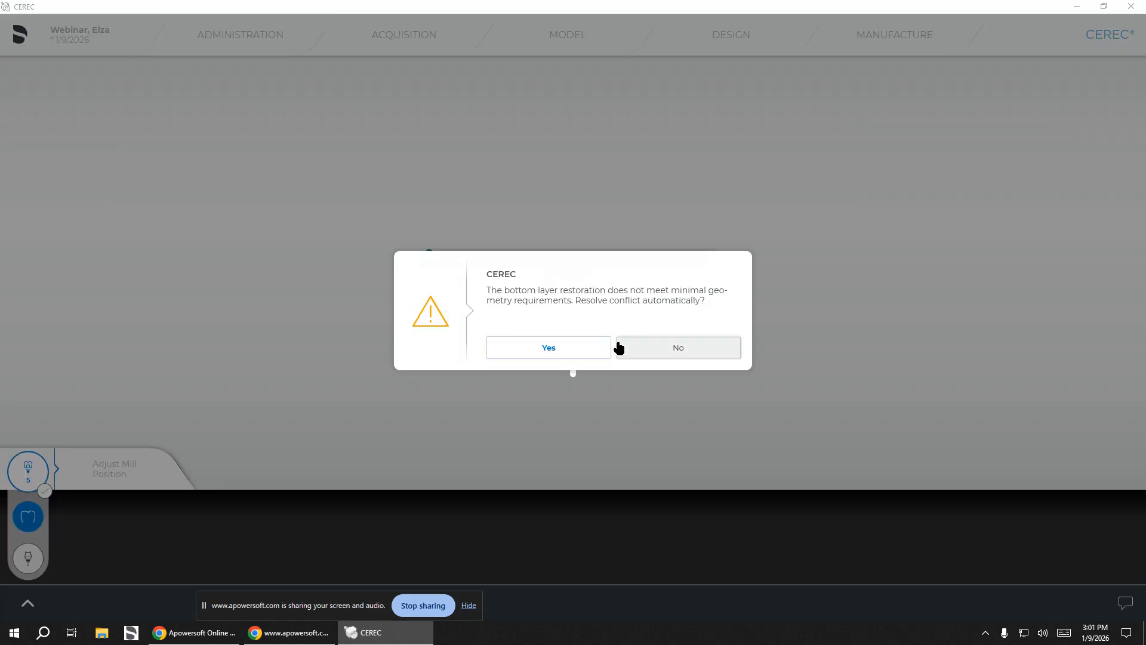
{"action": "left_click", "coordinate": [544, 349]}
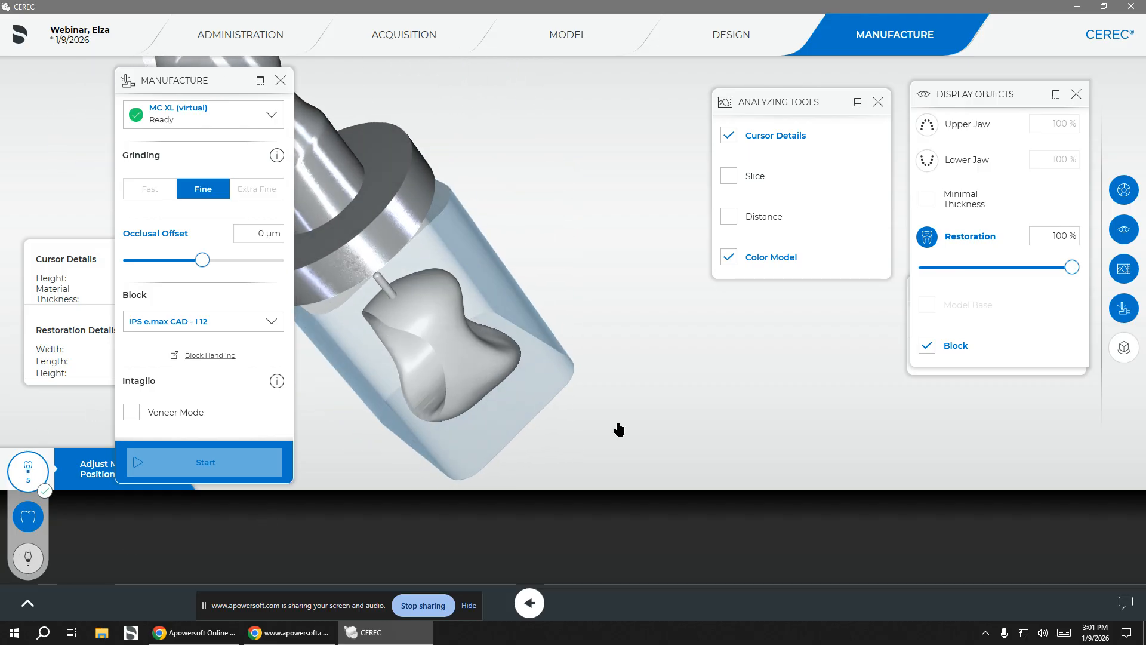
Step: Switch to the abutment, examine its screw channel and sprue within the milling block, and show the upper jaw around it
{"action": "left_click", "coordinate": [31, 567]}
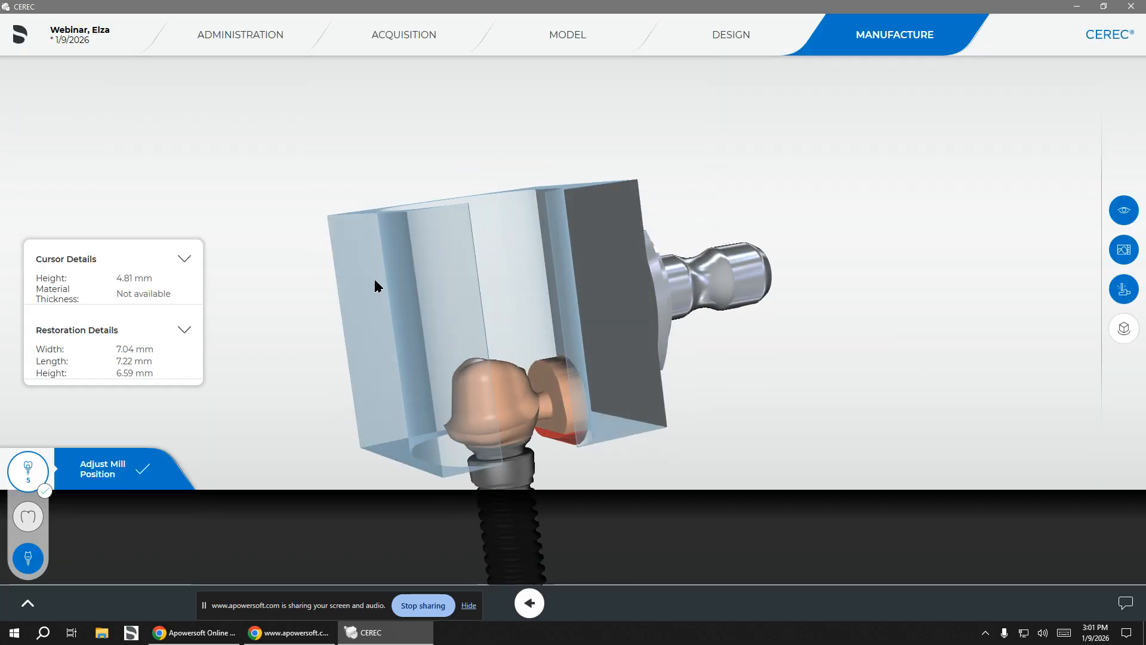
{"action": "left_click_drag", "start_coordinate": [487, 353], "coordinate": [509, 353]}
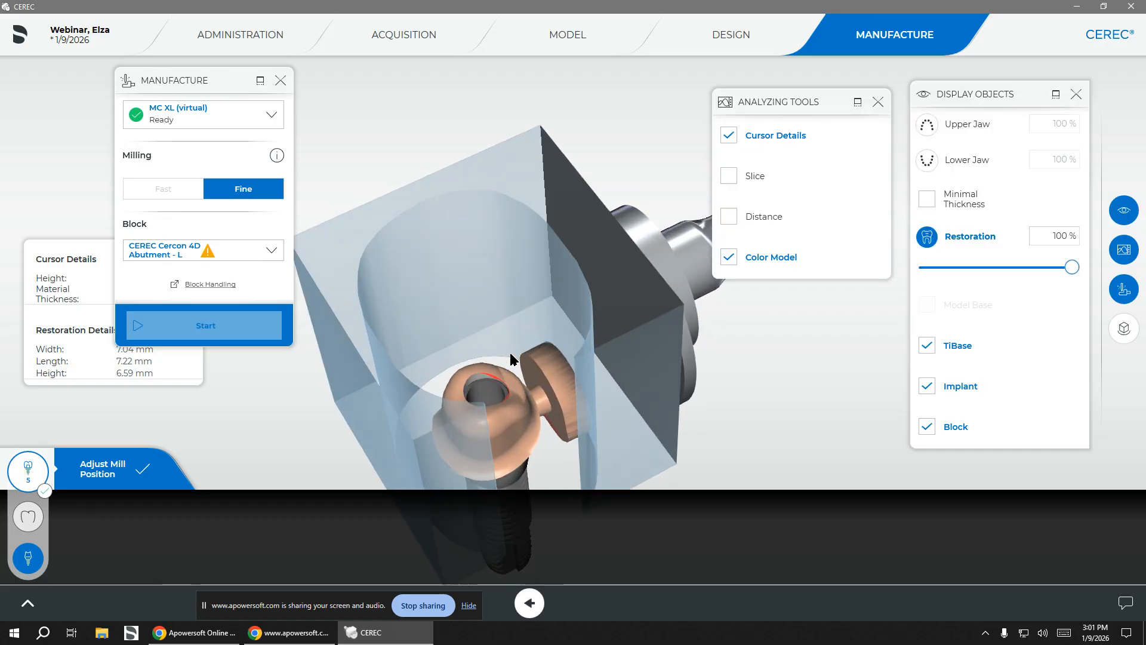
{"action": "scroll", "coordinate": [509, 334], "scroll_direction": "up", "scroll_amount": 4}
{"action": "left_click_drag", "start_coordinate": [509, 272], "coordinate": [511, 175]}
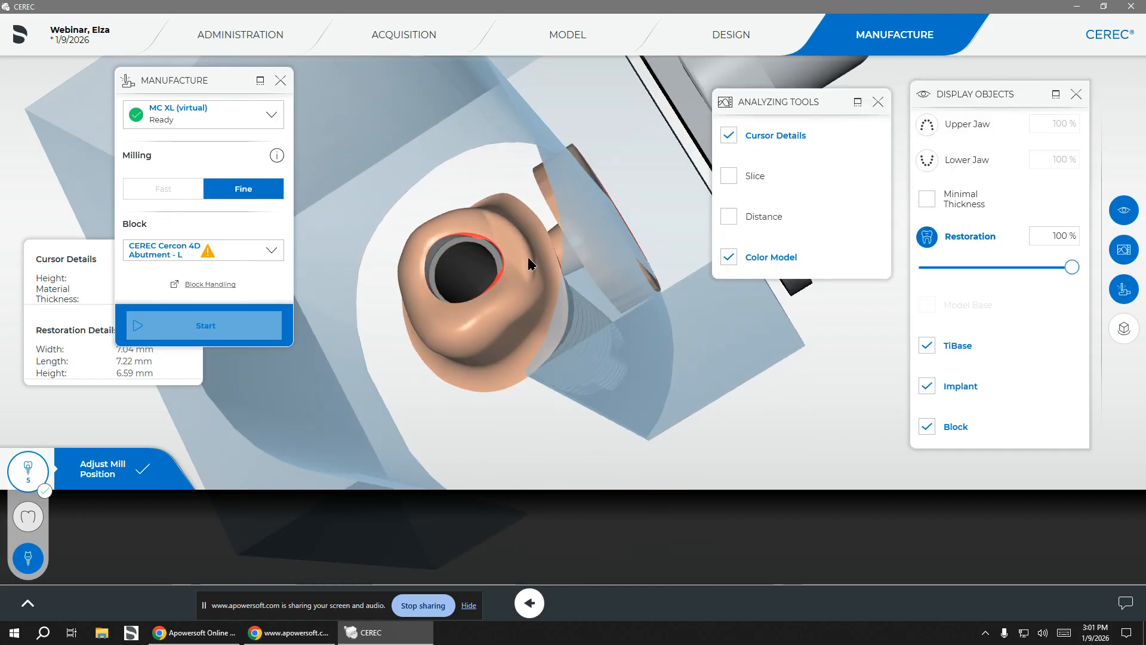
{"action": "left_click_drag", "start_coordinate": [551, 427], "coordinate": [525, 326]}
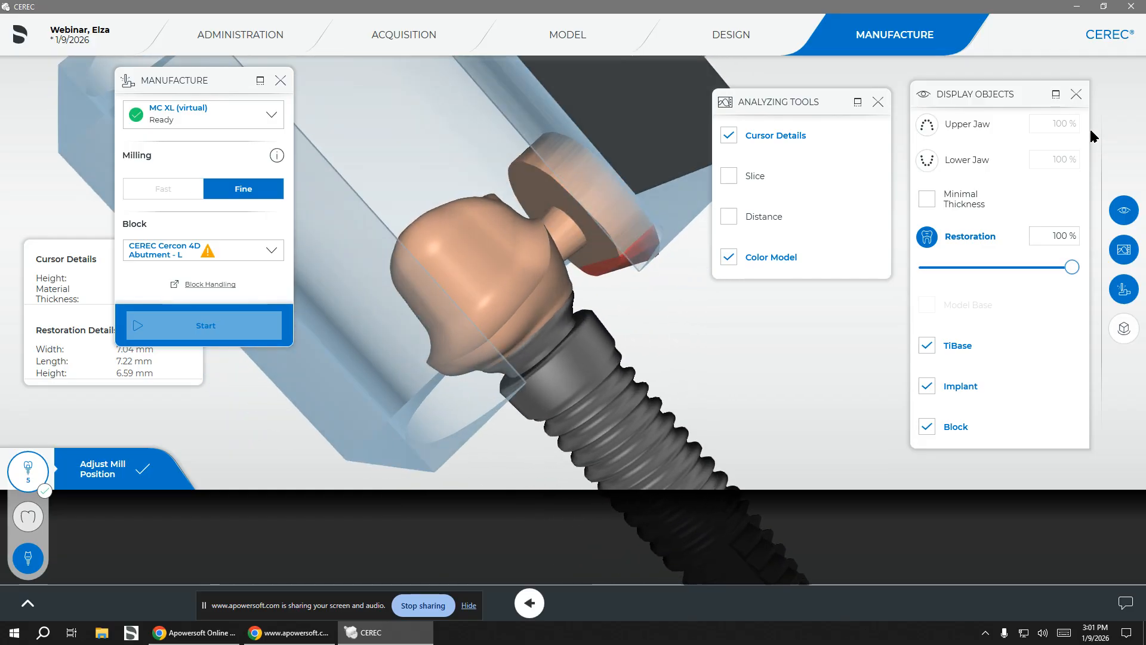
{"action": "left_click", "coordinate": [926, 124]}
{"action": "left_click_drag", "start_coordinate": [656, 321], "coordinate": [806, 258]}
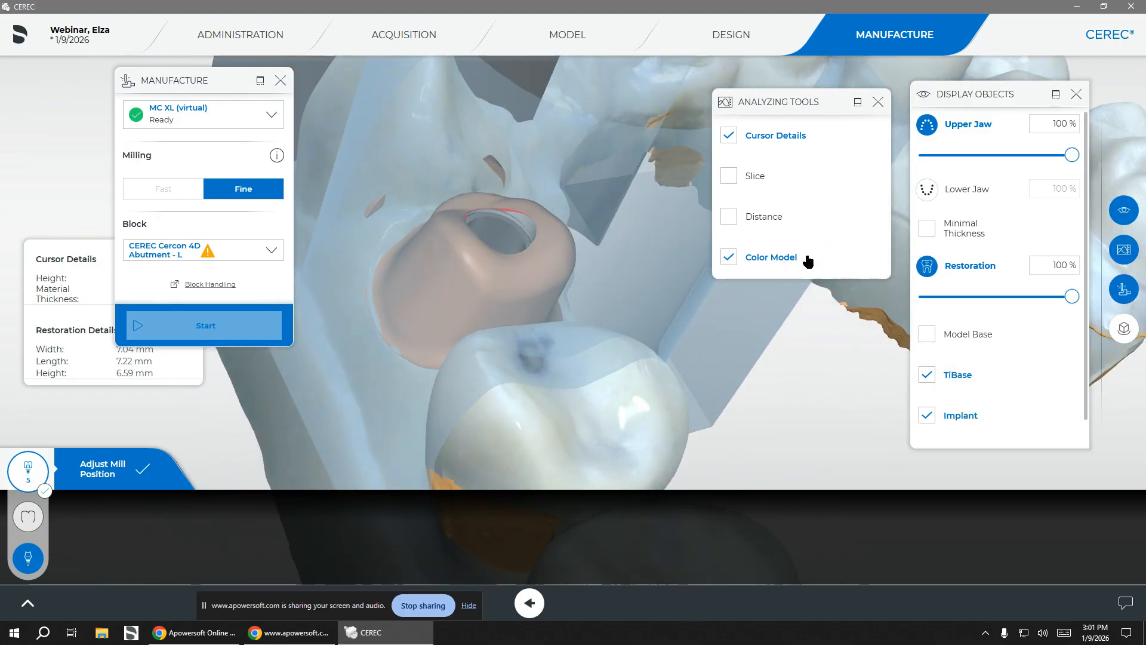
Step: Switch to the crown and view its position in the milling block within the arch from the side and occlusally
{"action": "left_click", "coordinate": [28, 517]}
{"action": "left_click_drag", "start_coordinate": [550, 416], "coordinate": [603, 398]}
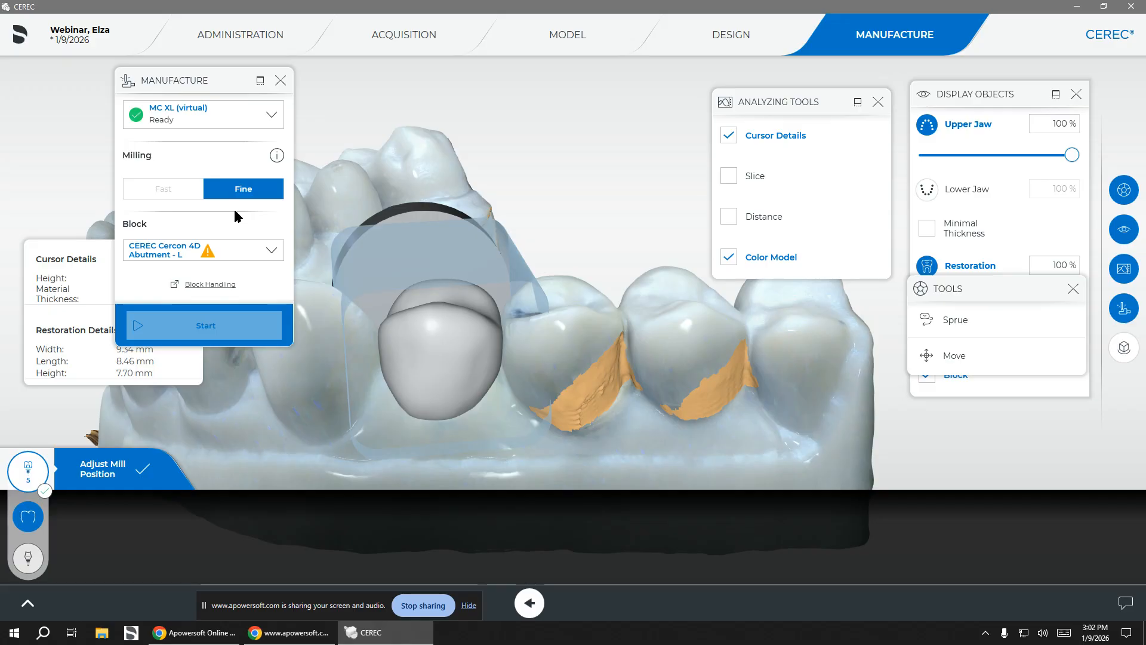
{"action": "middle_click_drag", "start_coordinate": [485, 156], "coordinate": [582, 293]}
{"action": "middle_click_drag", "start_coordinate": [435, 174], "coordinate": [446, 218]}
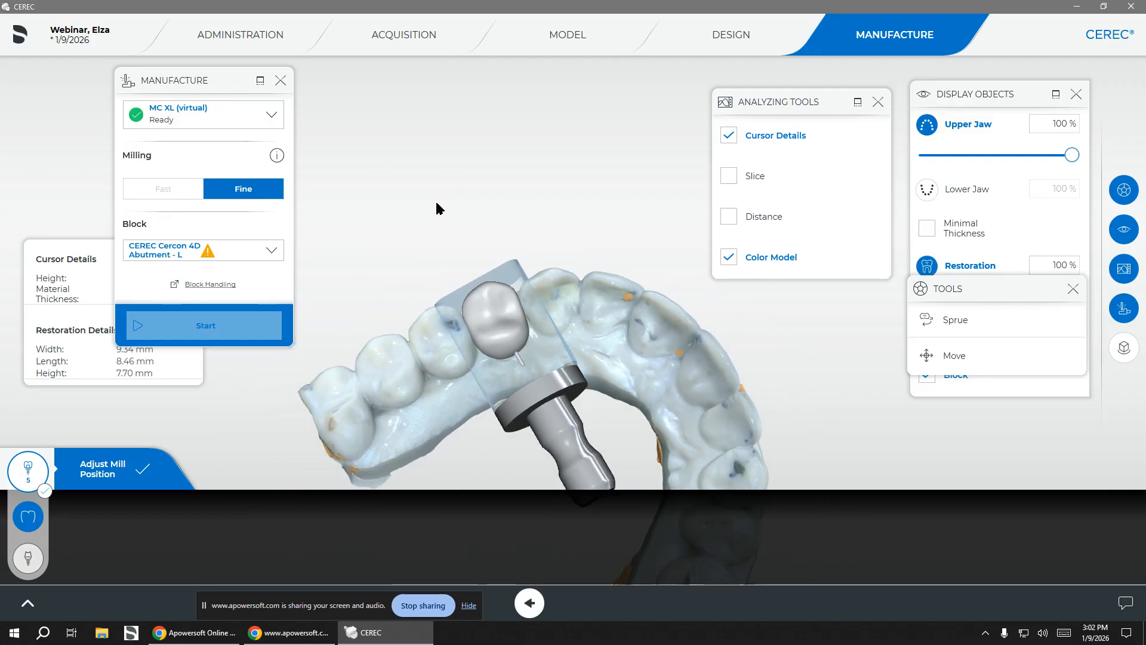